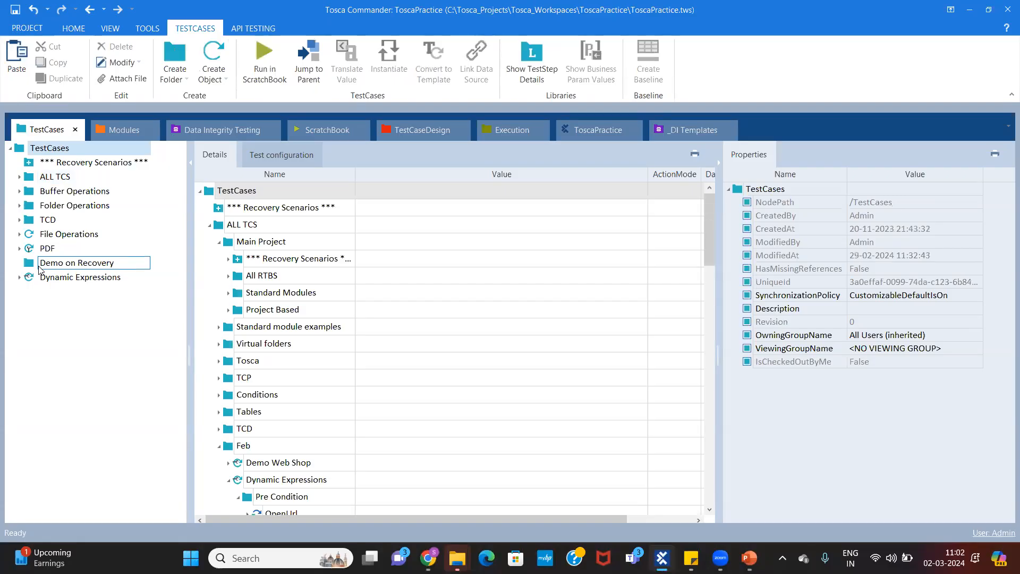
Move the Dynamic Expressions test case into the Demo on Recovery folder
{"action": "left_click", "coordinate": [58, 264]}
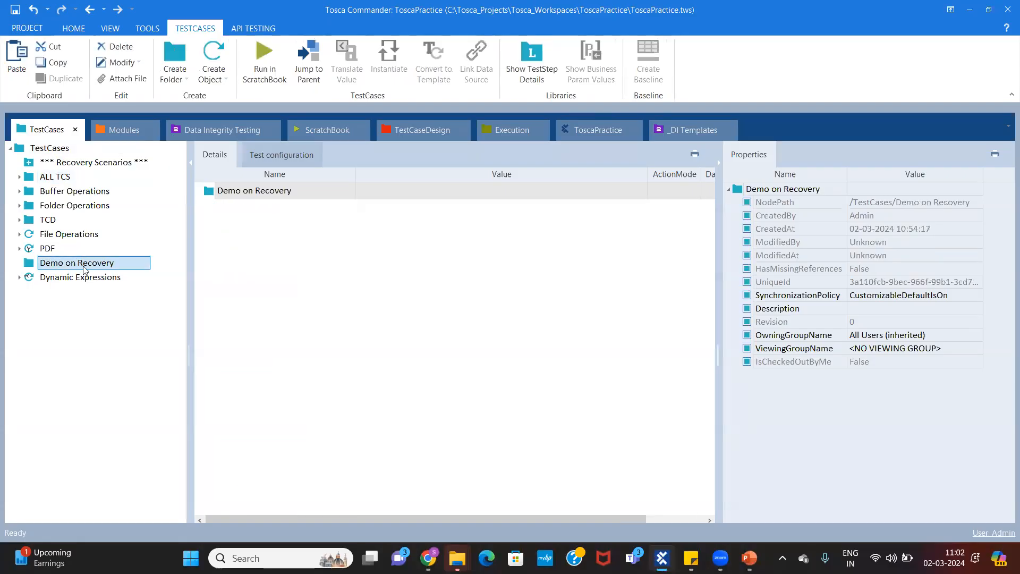
{"action": "left_click", "coordinate": [58, 277]}
{"action": "left_click", "coordinate": [56, 277]}
{"action": "left_click_drag", "start_coordinate": [56, 264], "coordinate": [59, 264]}
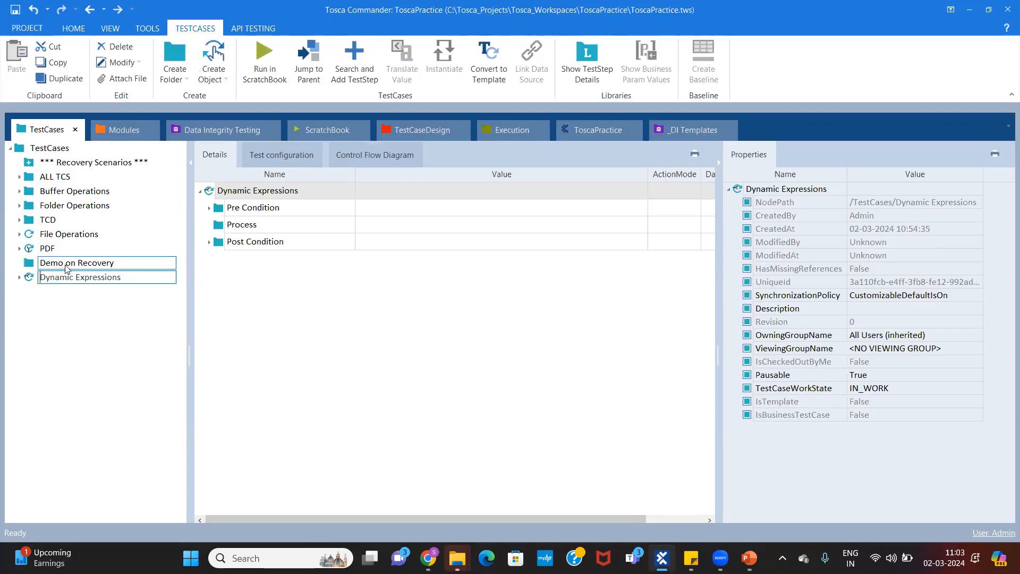
{"action": "left_click", "coordinate": [58, 263]}
{"action": "left_click", "coordinate": [62, 273]}
{"action": "left_click_drag", "start_coordinate": [62, 272], "coordinate": [58, 263]}
Delete the Recovery Scenarios collection located directly under the TestCases root
{"action": "left_click", "coordinate": [72, 167]}
{"action": "key", "text": "Delete"}
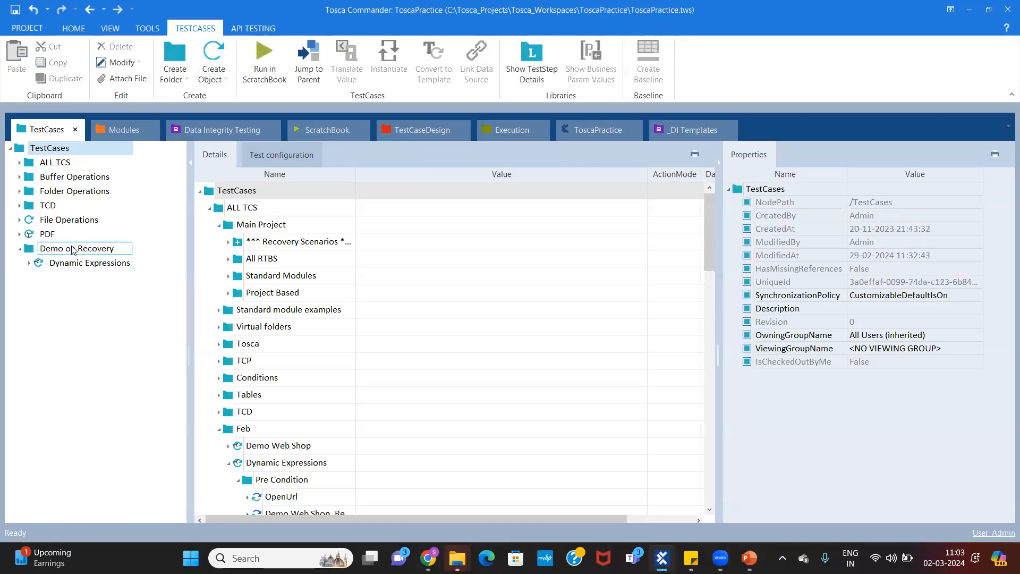
Create a Recovery Scenario Collection inside the Demo on Recovery folder
{"action": "left_click", "coordinate": [72, 249]}
{"action": "left_click", "coordinate": [105, 245]}
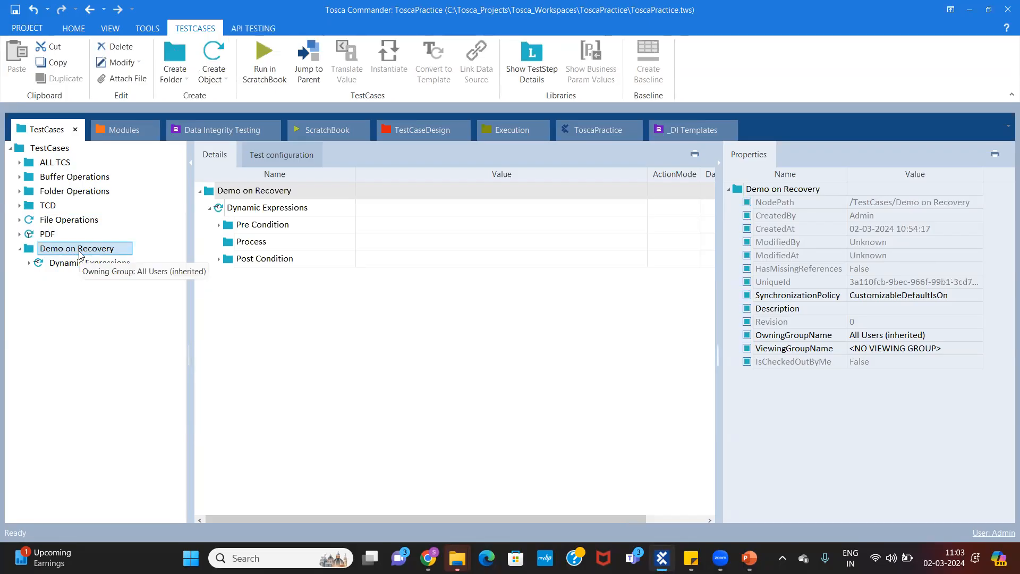
{"action": "key", "text": "super+d"}
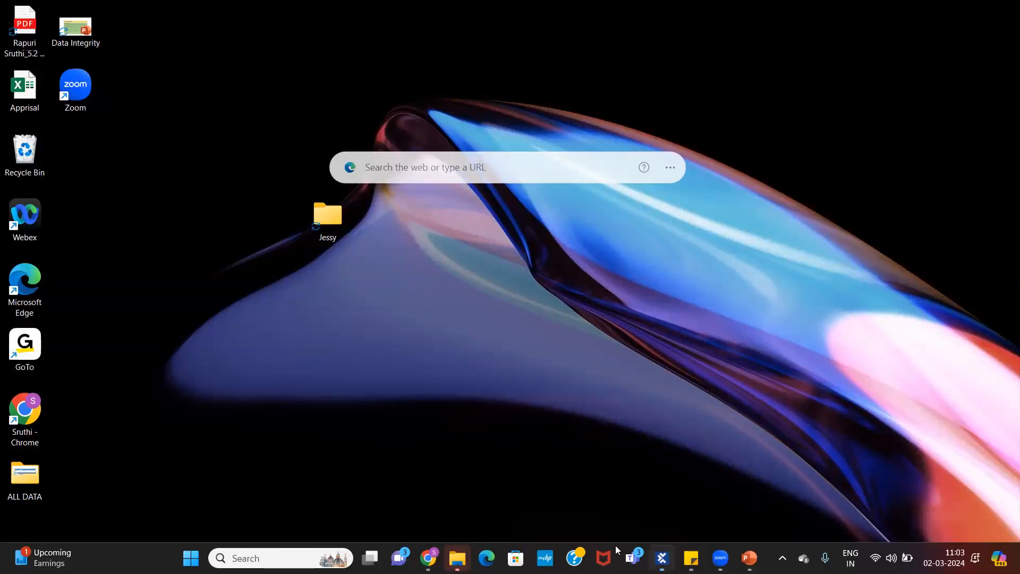
{"action": "left_click", "coordinate": [662, 558]}
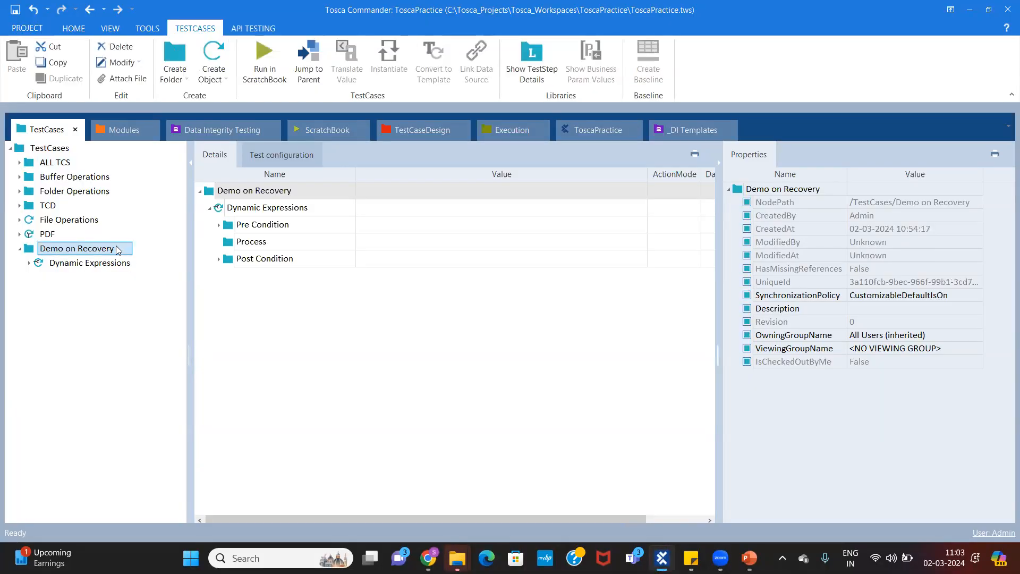
{"action": "right_click", "coordinate": [118, 250]}
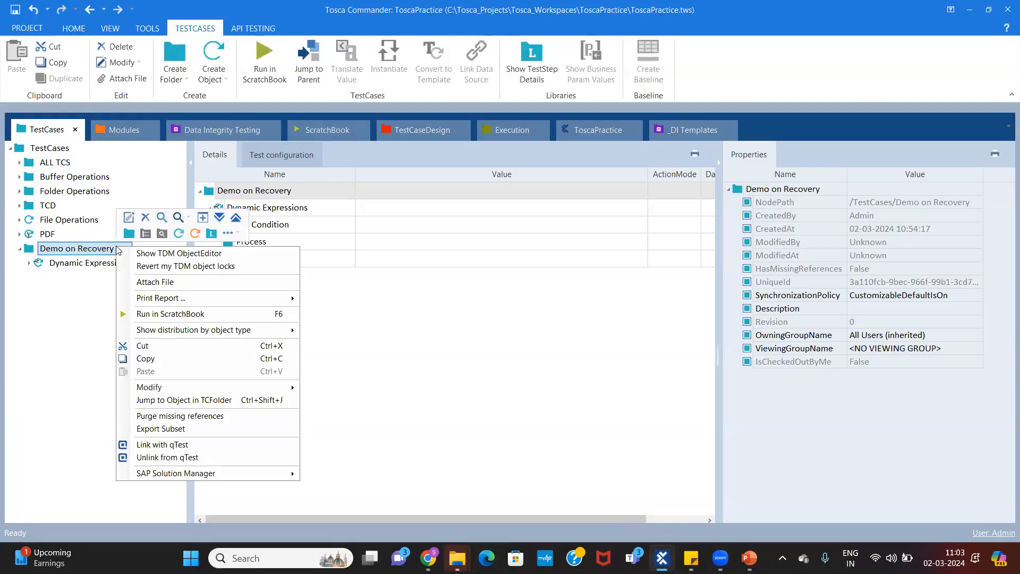
{"action": "left_click", "coordinate": [240, 235]}
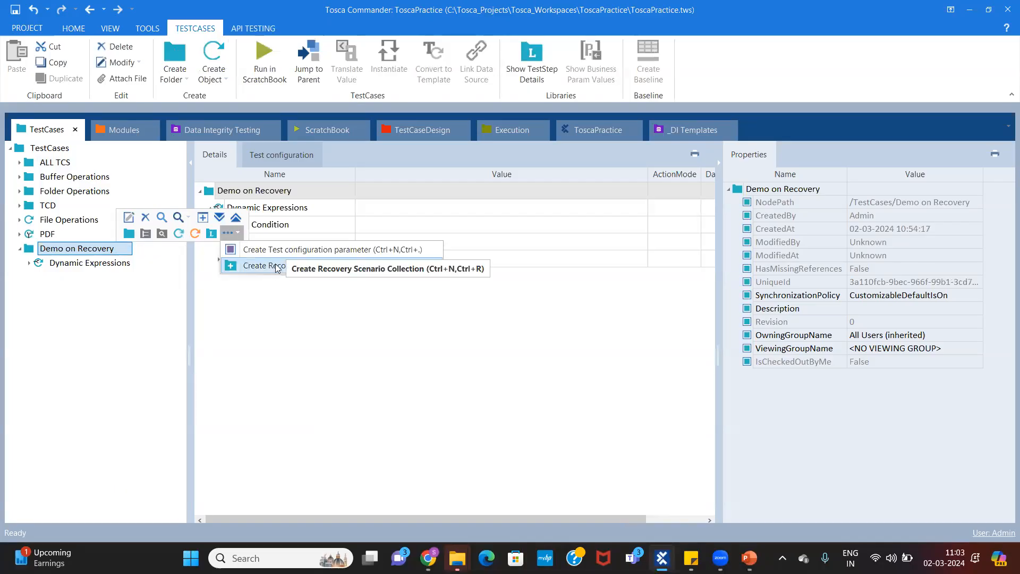
{"action": "left_click", "coordinate": [275, 265]}
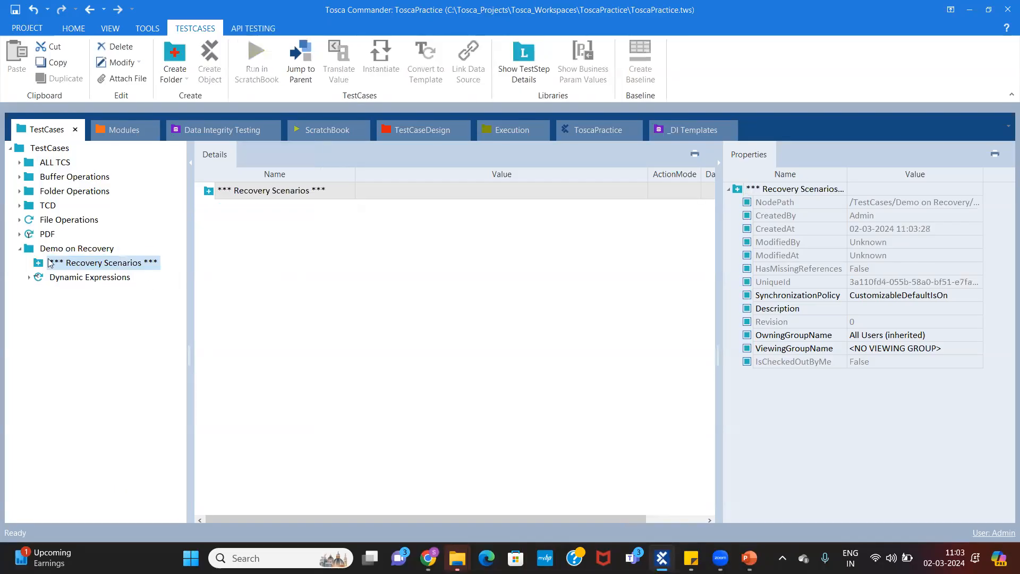
Create a recovery scenario in the Demo on Recovery folder's Recovery Scenarios collection, keeping the default name
{"action": "left_click", "coordinate": [98, 249]}
{"action": "left_click", "coordinate": [105, 263]}
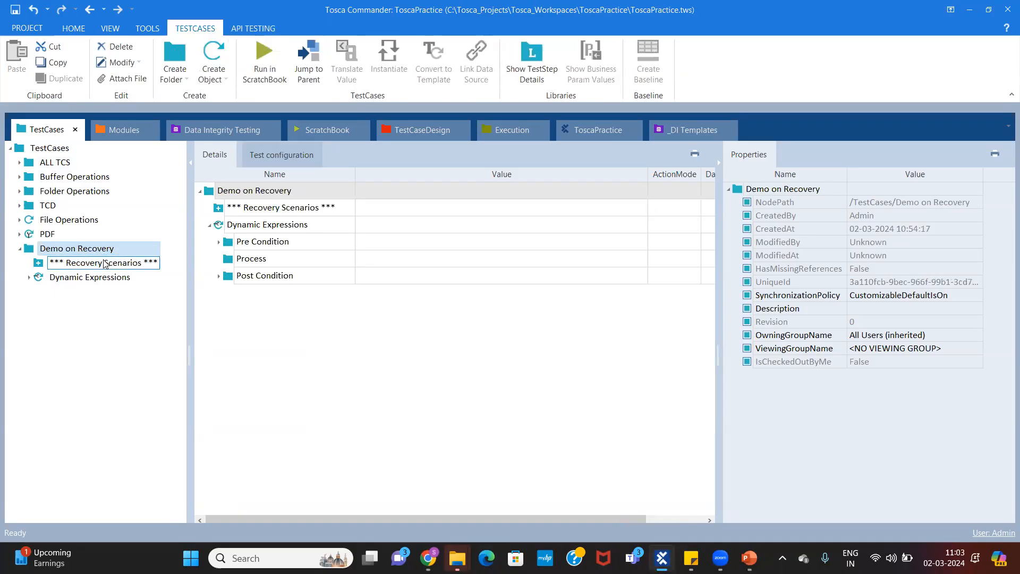
{"action": "right_click", "coordinate": [105, 263]}
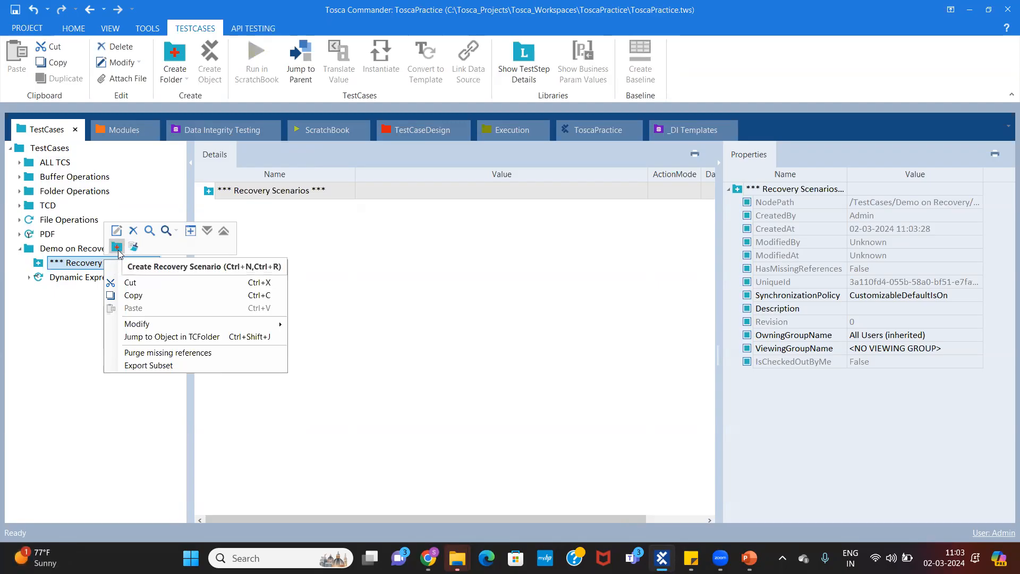
{"action": "left_click", "coordinate": [117, 248]}
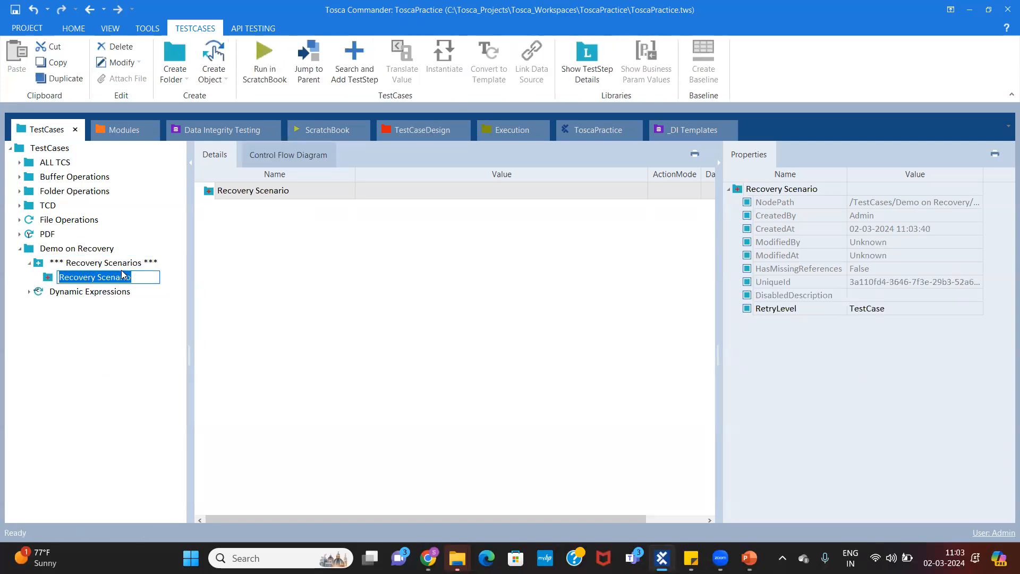
{"action": "left_click", "coordinate": [127, 266]}
{"action": "left_click", "coordinate": [110, 280]}
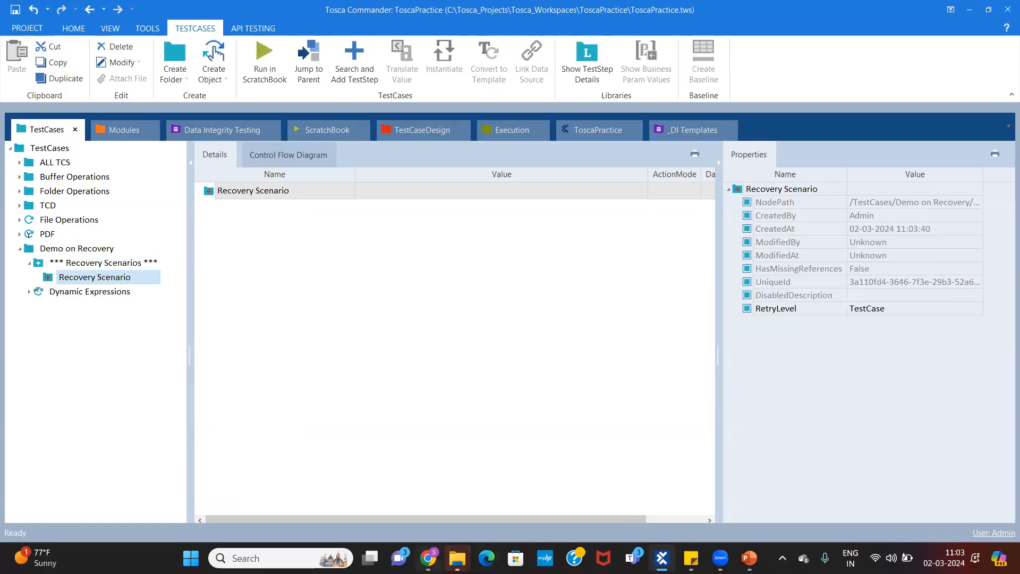
{"action": "left_click", "coordinate": [427, 558]}
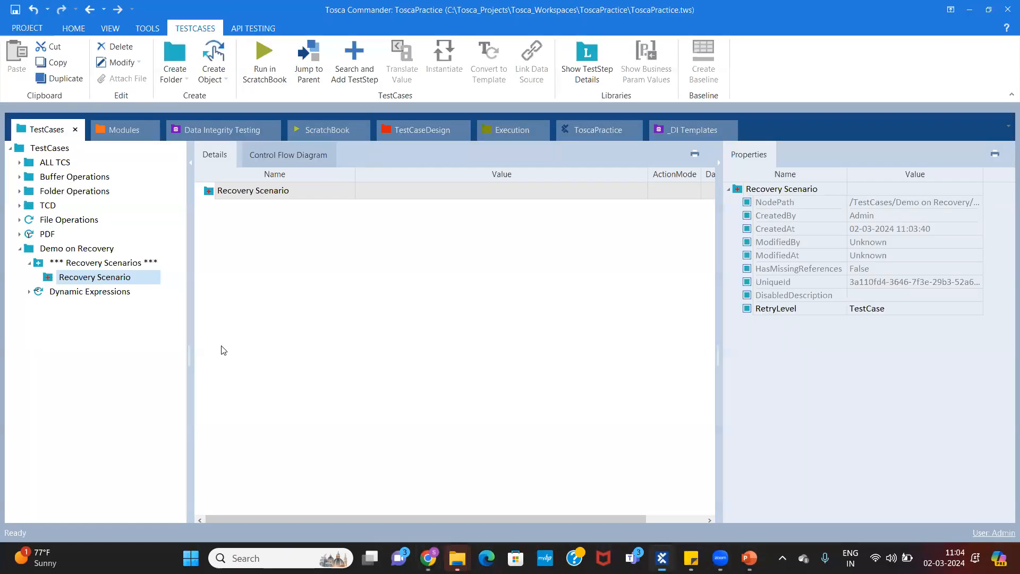
{"action": "left_click", "coordinate": [662, 558]}
{"action": "left_click", "coordinate": [93, 265]}
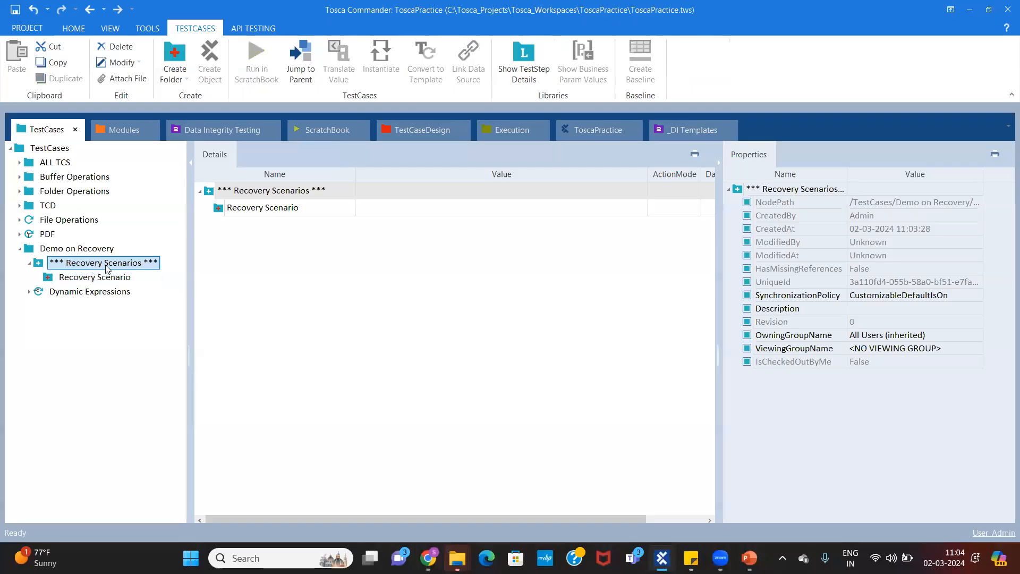
{"action": "left_click", "coordinate": [93, 277]}
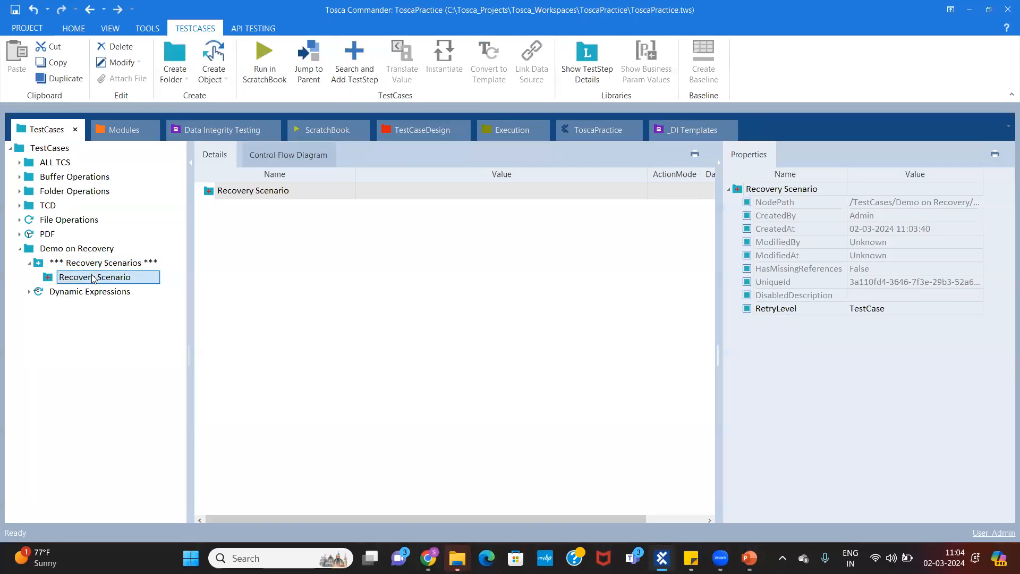
{"action": "key", "text": "Escape"}
Copy the Click on Logout test step from the existing Recovery Scenario under ALL TCS, Main Project
{"action": "left_click", "coordinate": [20, 163]}
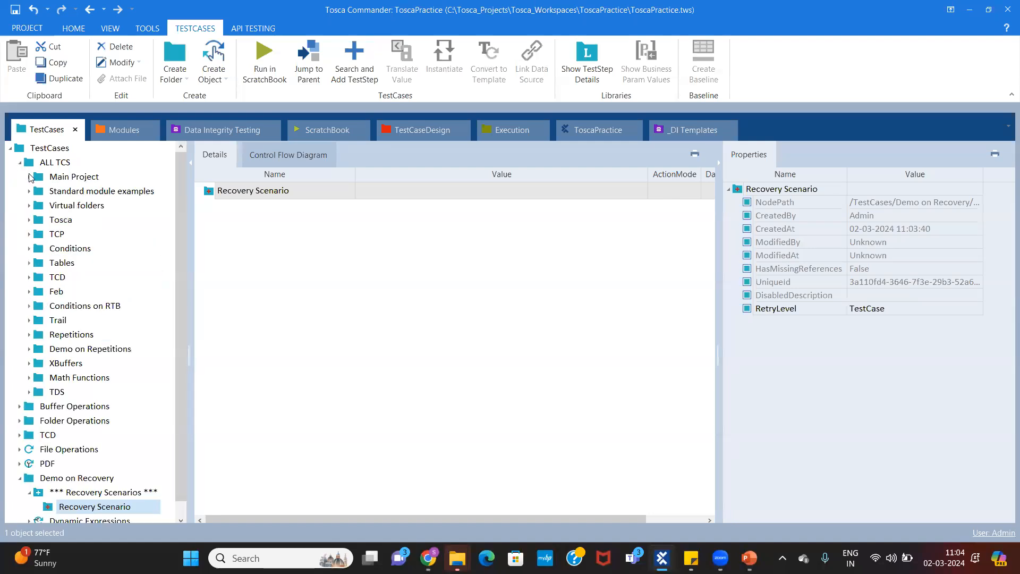
{"action": "left_click", "coordinate": [29, 177]}
{"action": "left_click", "coordinate": [80, 206]}
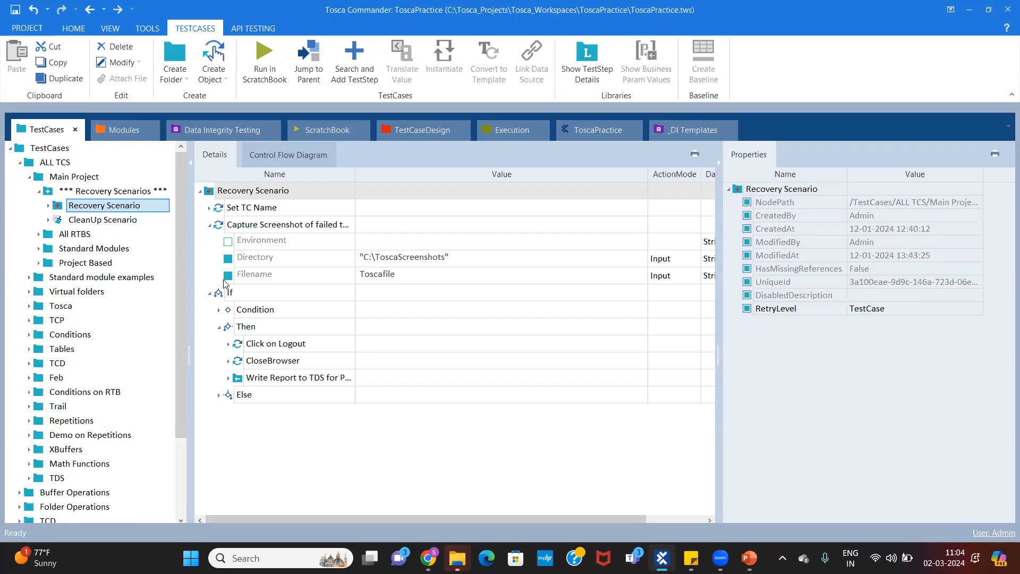
{"action": "left_click", "coordinate": [275, 346]}
{"action": "key", "text": "ctrl+c"}
{"action": "left_click", "coordinate": [276, 345]}
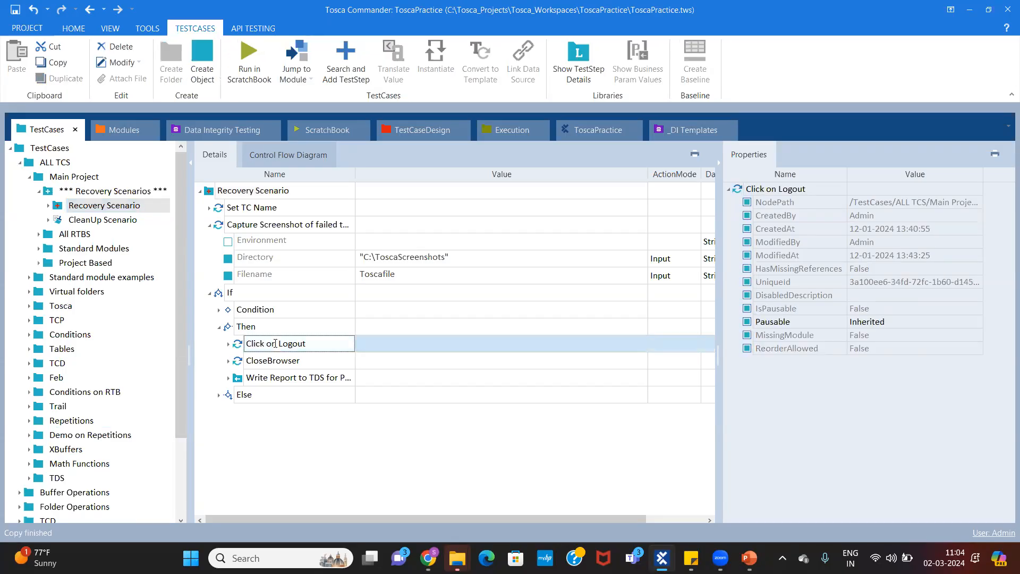
Collapse the ALL TCS folders and paste the Click on Logout step into the Recovery Scenario under Demo on Recovery
{"action": "left_click", "coordinate": [41, 192]}
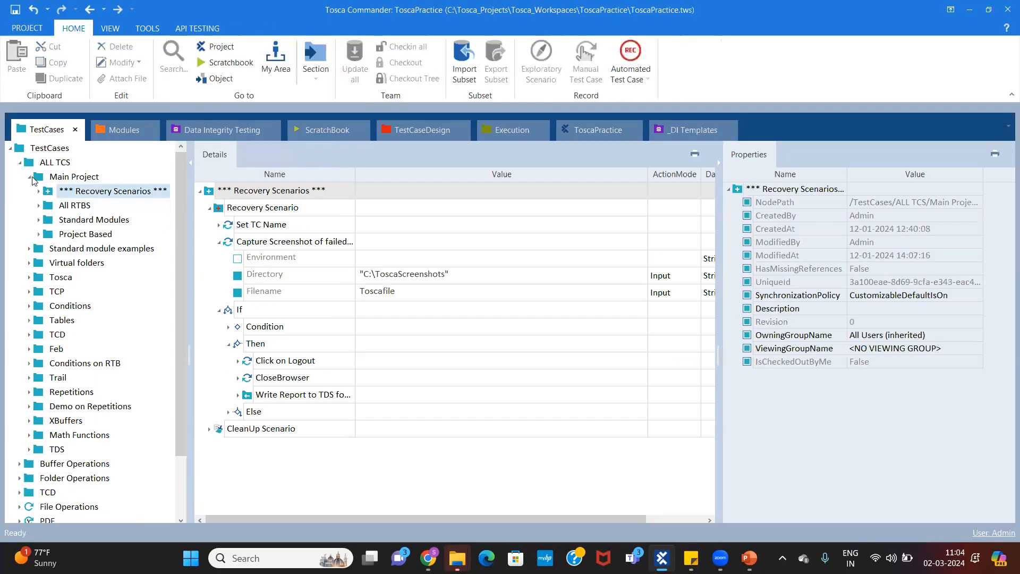
{"action": "left_click", "coordinate": [33, 181]}
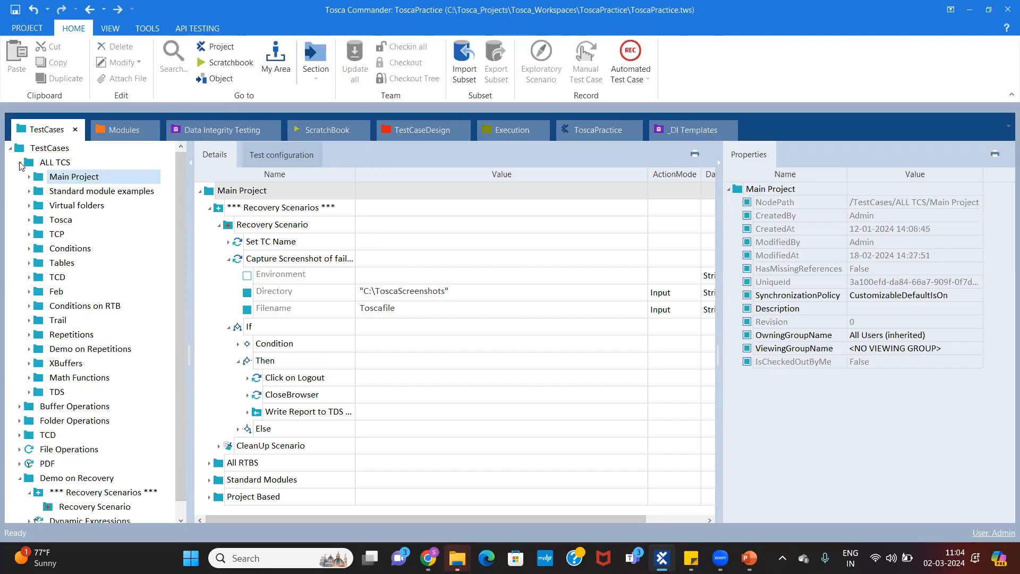
{"action": "left_click", "coordinate": [21, 165]}
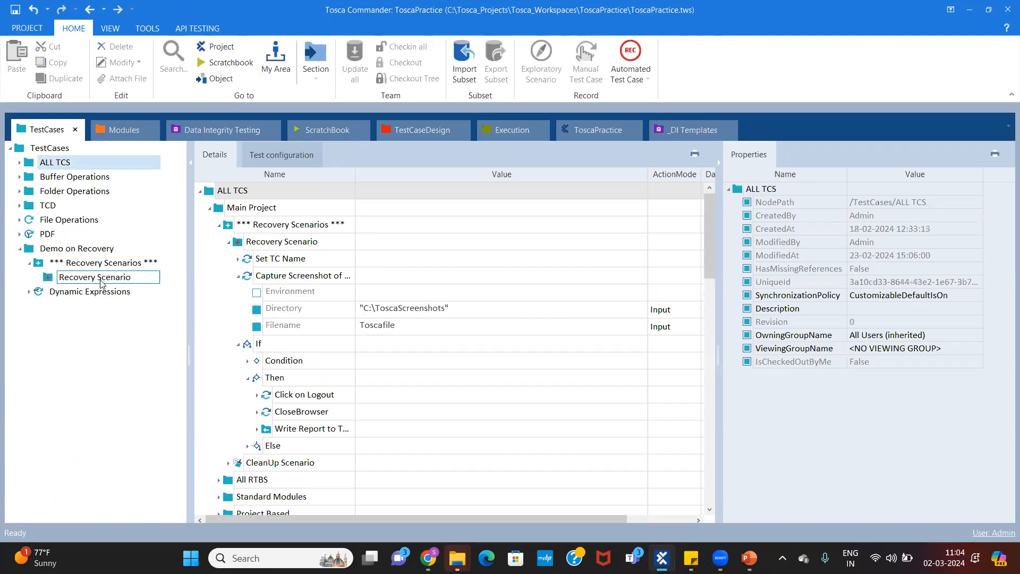
{"action": "left_click", "coordinate": [101, 280]}
{"action": "right_click", "coordinate": [261, 192]}
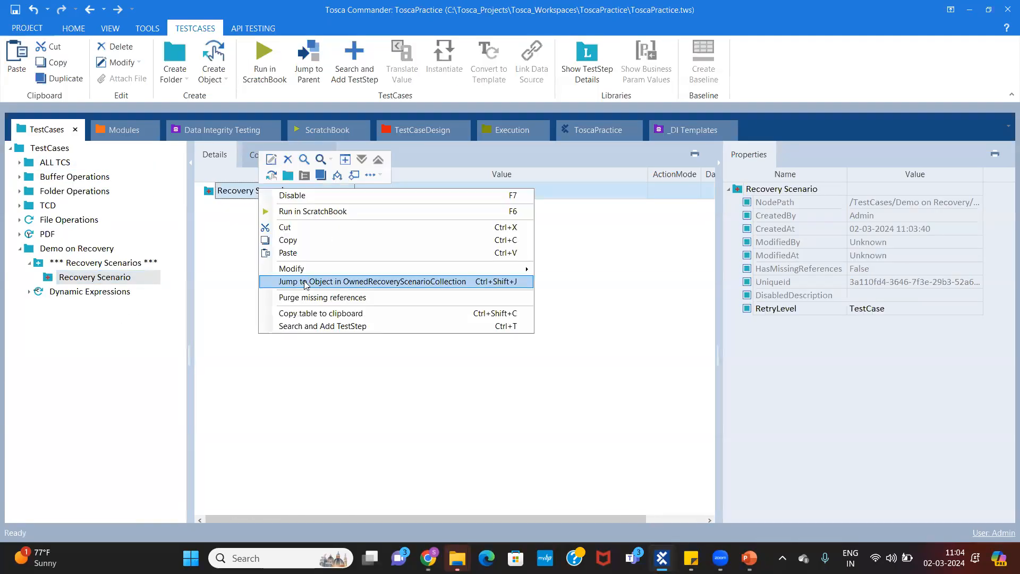
{"action": "left_click", "coordinate": [287, 253]}
Examine the pasted Click on Logout step's values and the structure of the Dynamic Expressions test case beside the recovery scenario
{"action": "left_click", "coordinate": [202, 191]}
{"action": "left_click", "coordinate": [210, 209]}
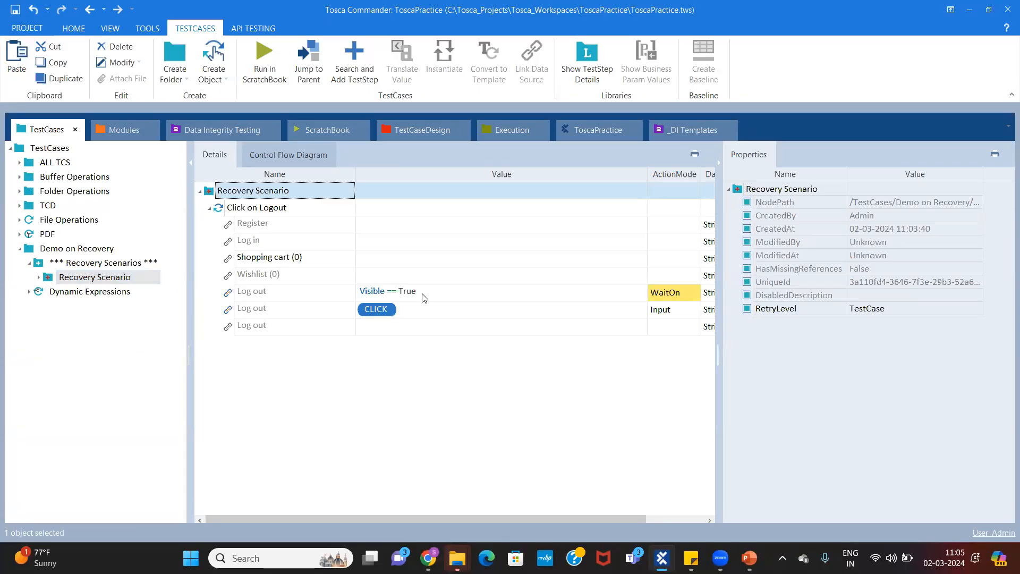
{"action": "left_click", "coordinate": [322, 291]}
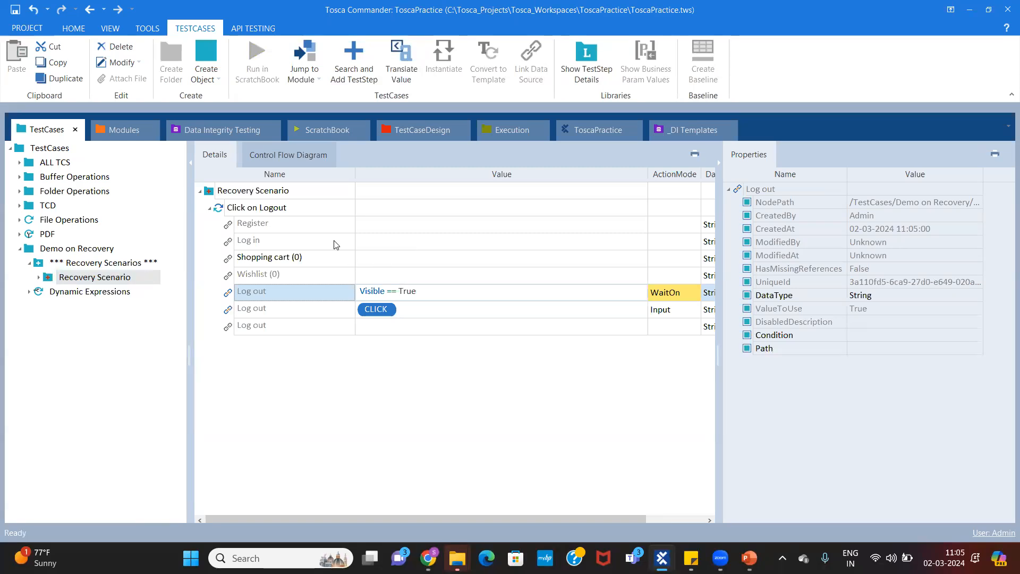
{"action": "left_click", "coordinate": [210, 209]}
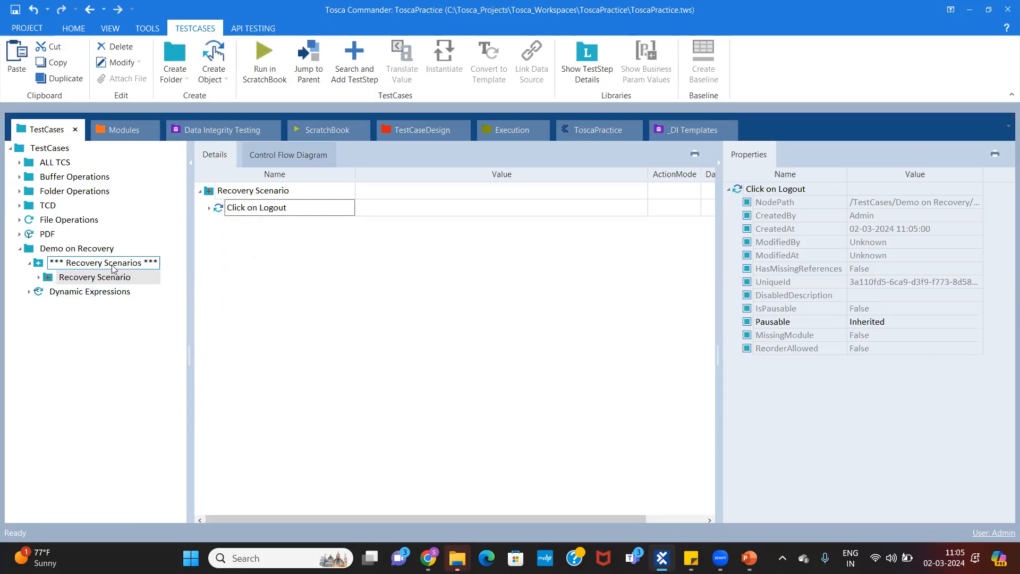
{"action": "left_click", "coordinate": [29, 292]}
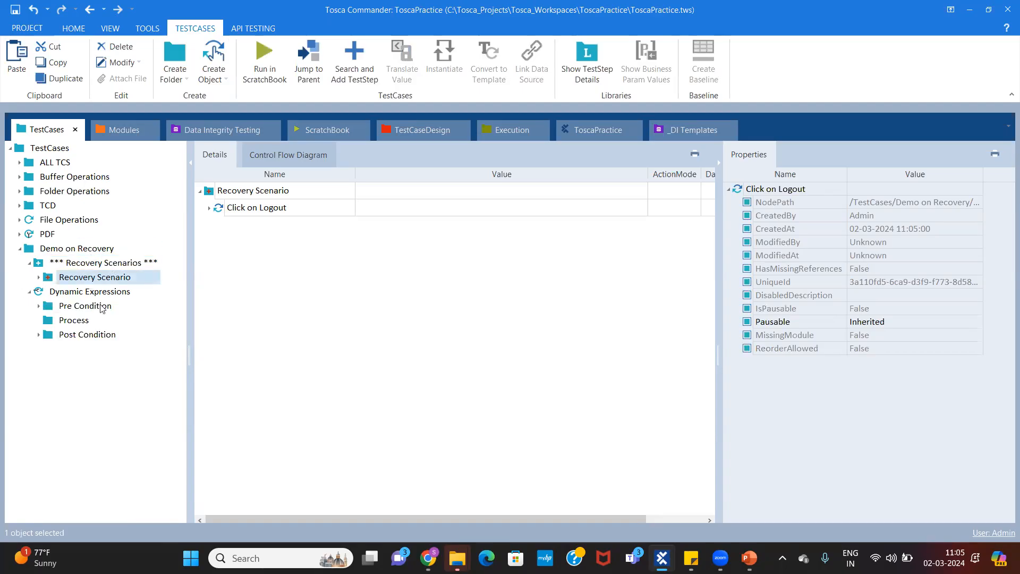
{"action": "left_click", "coordinate": [30, 292]}
{"action": "left_click", "coordinate": [75, 292]}
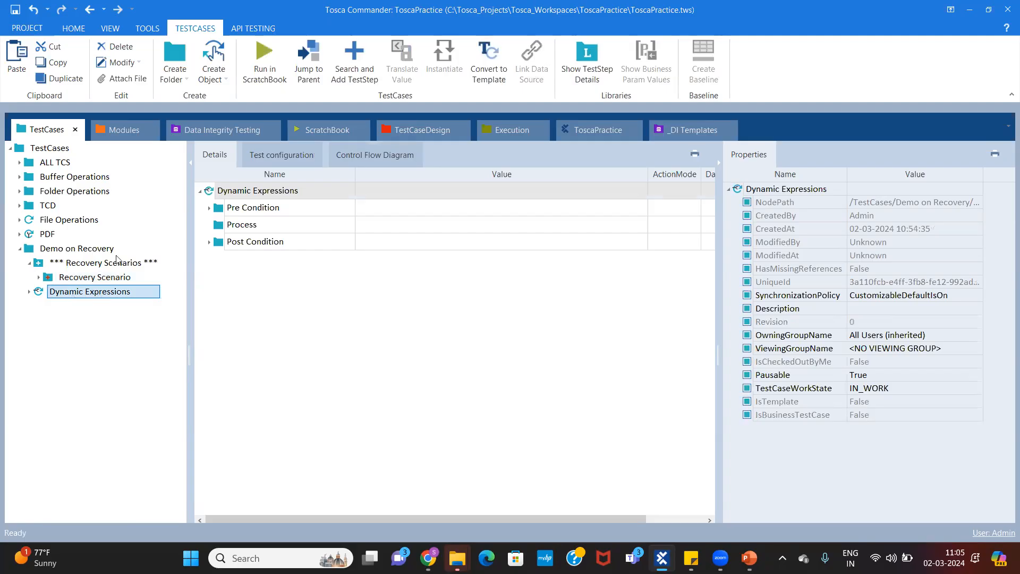
{"action": "left_click", "coordinate": [104, 264]}
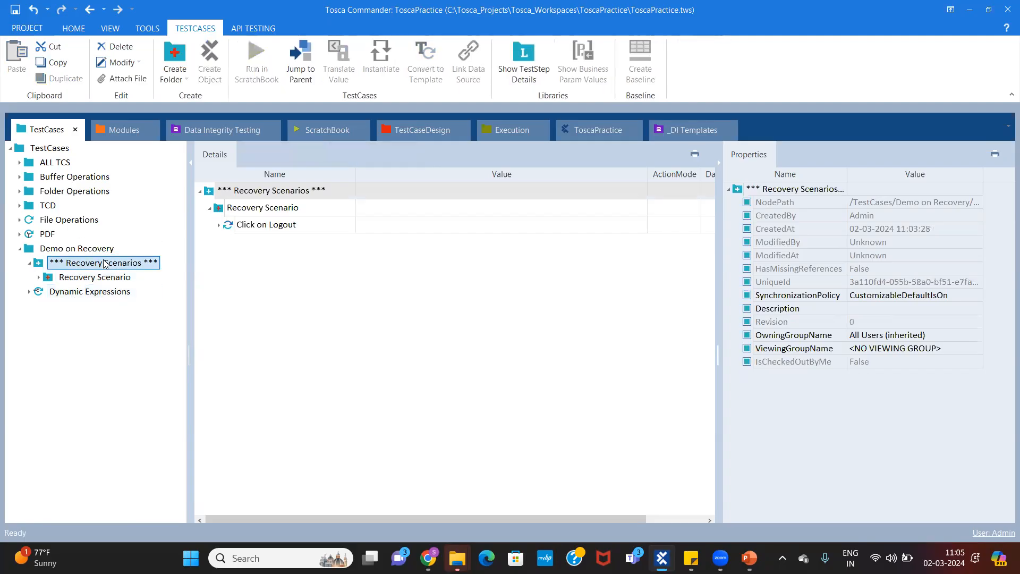
{"action": "left_click", "coordinate": [107, 294]}
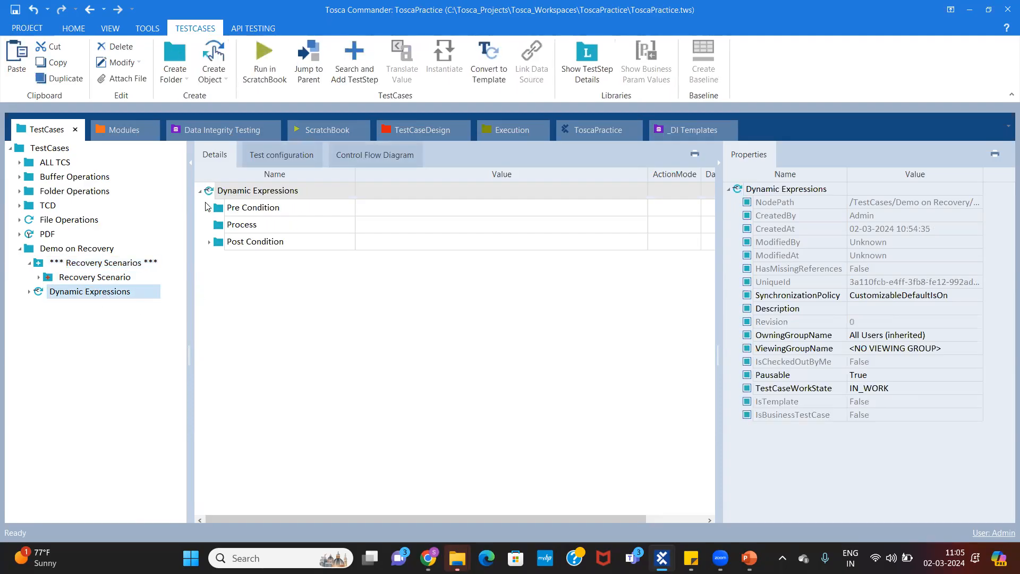
{"action": "left_click", "coordinate": [103, 283]}
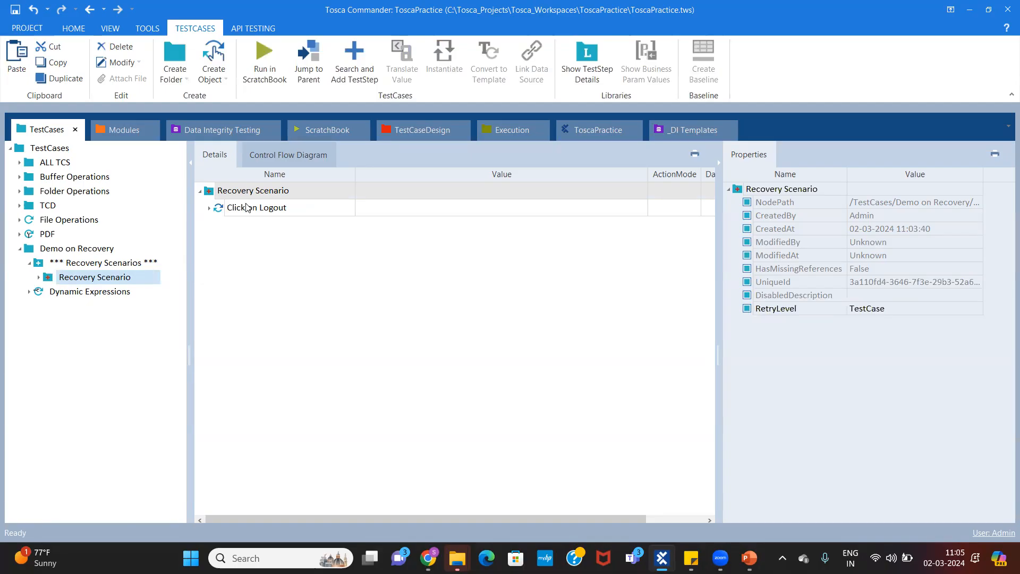
{"action": "left_click", "coordinate": [94, 277]}
{"action": "right_click", "coordinate": [94, 279]}
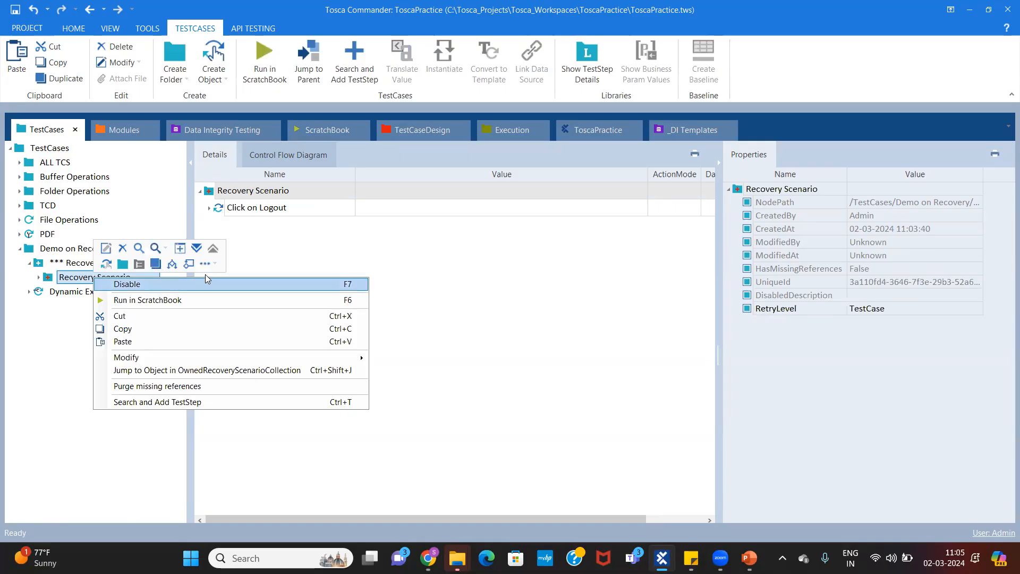
{"action": "left_click", "coordinate": [215, 265]}
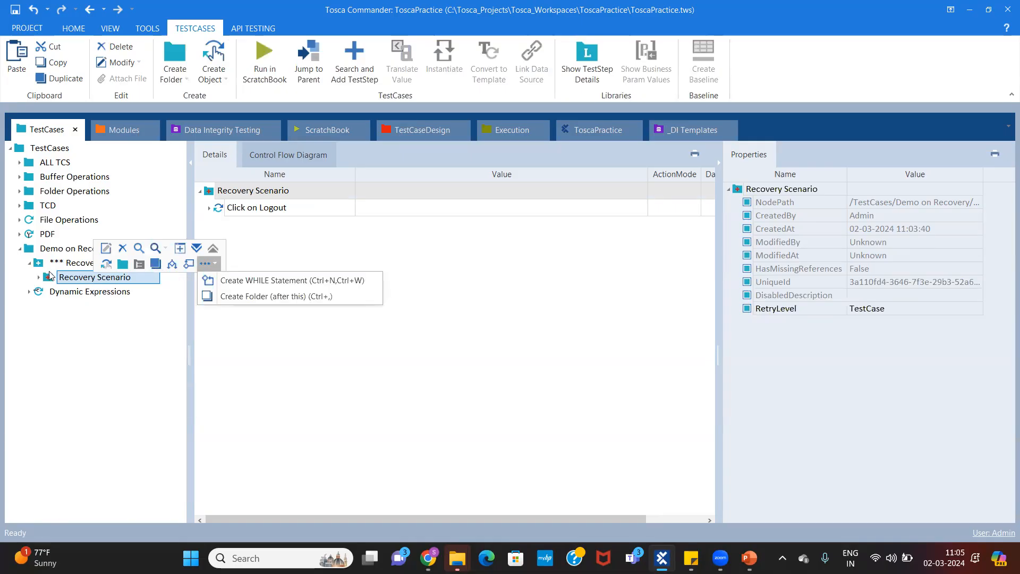
{"action": "left_click", "coordinate": [36, 278]}
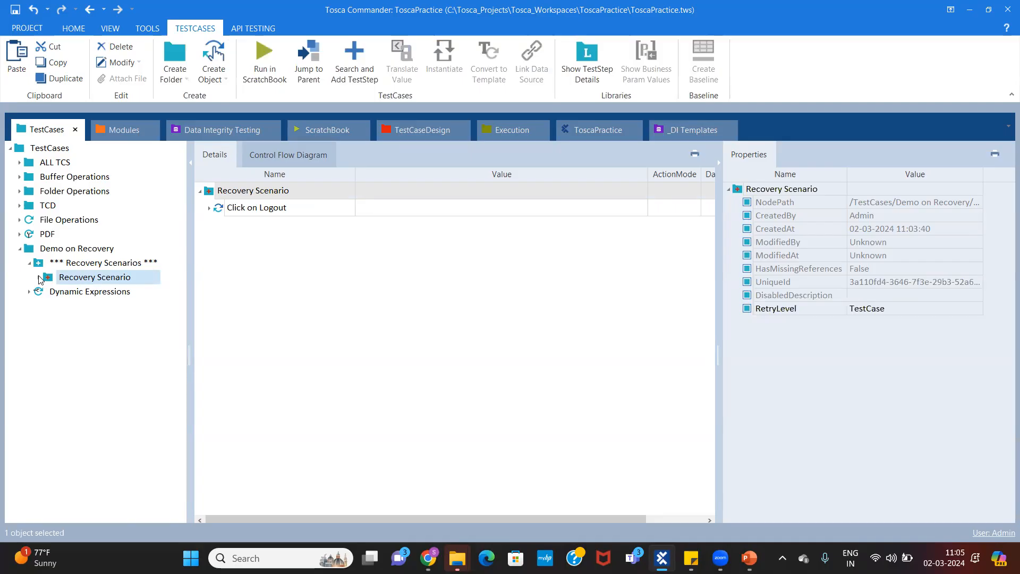
{"action": "left_click", "coordinate": [39, 278]}
{"action": "left_click", "coordinate": [106, 267]}
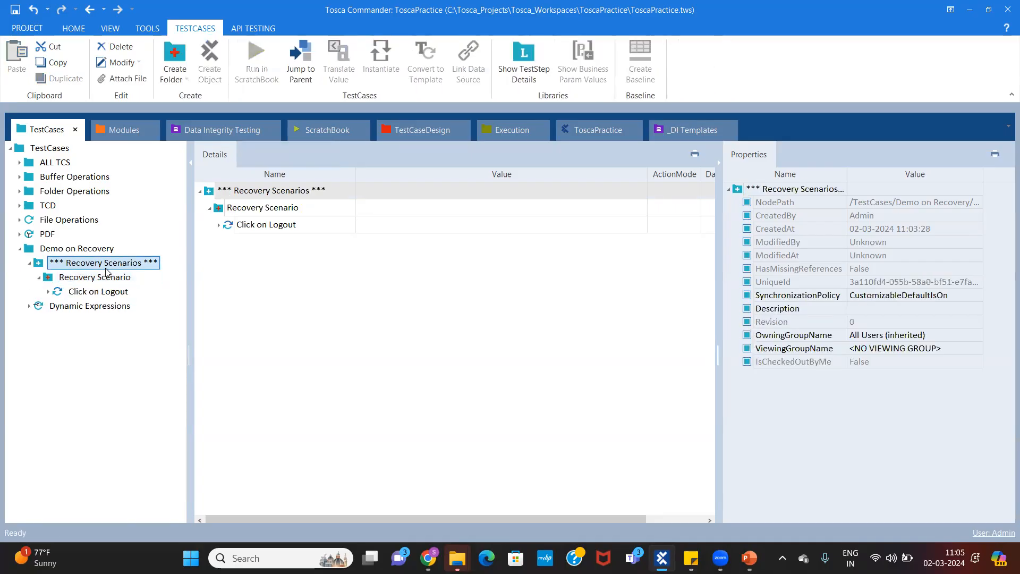
Create a CleanUp Scenario in the Demo on Recovery folder's Recovery Scenarios collection, keeping the default name
{"action": "right_click", "coordinate": [105, 269]}
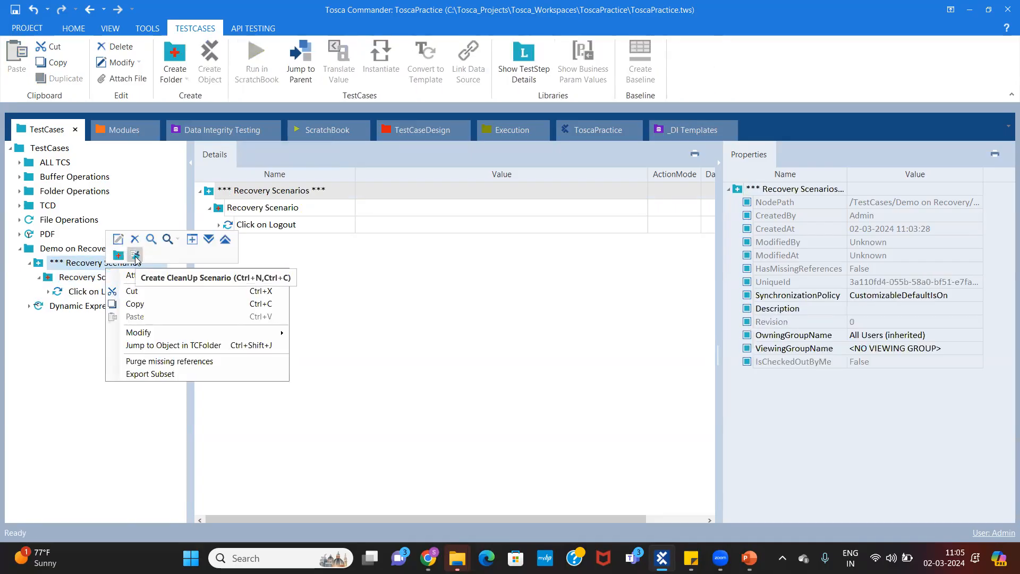
{"action": "left_click", "coordinate": [135, 257]}
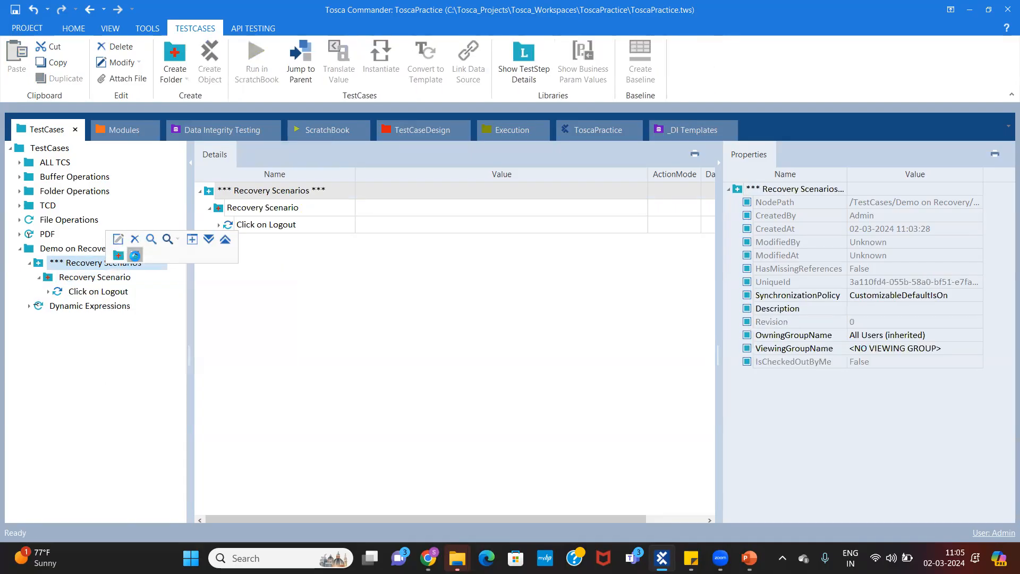
{"action": "left_click", "coordinate": [93, 294]}
{"action": "left_click", "coordinate": [101, 307]}
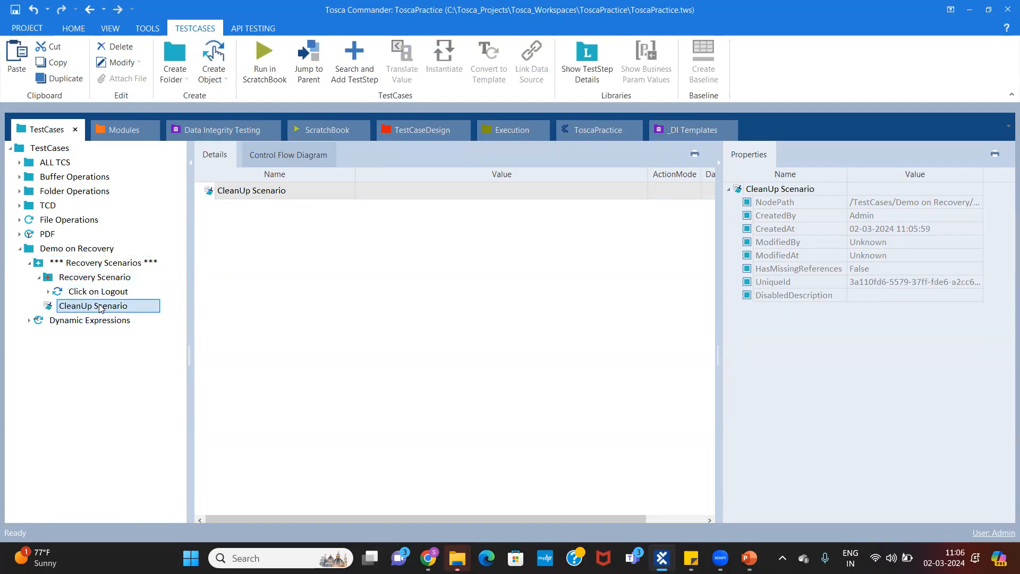
Search for "close" and add the CloseBrowser module as a test step in the CleanUp Scenario
{"action": "right_click", "coordinate": [101, 308]}
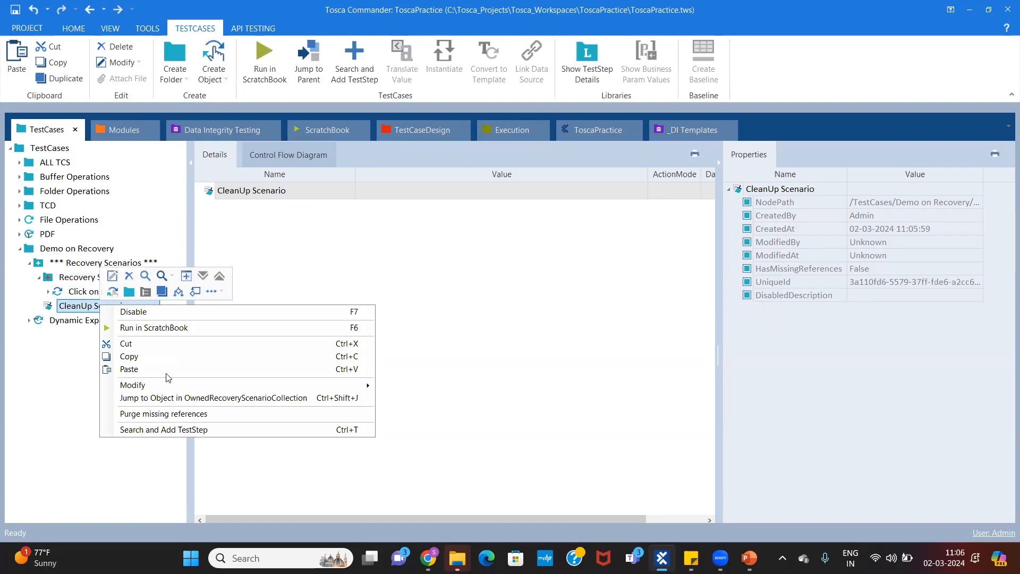
{"action": "left_click", "coordinate": [139, 431]}
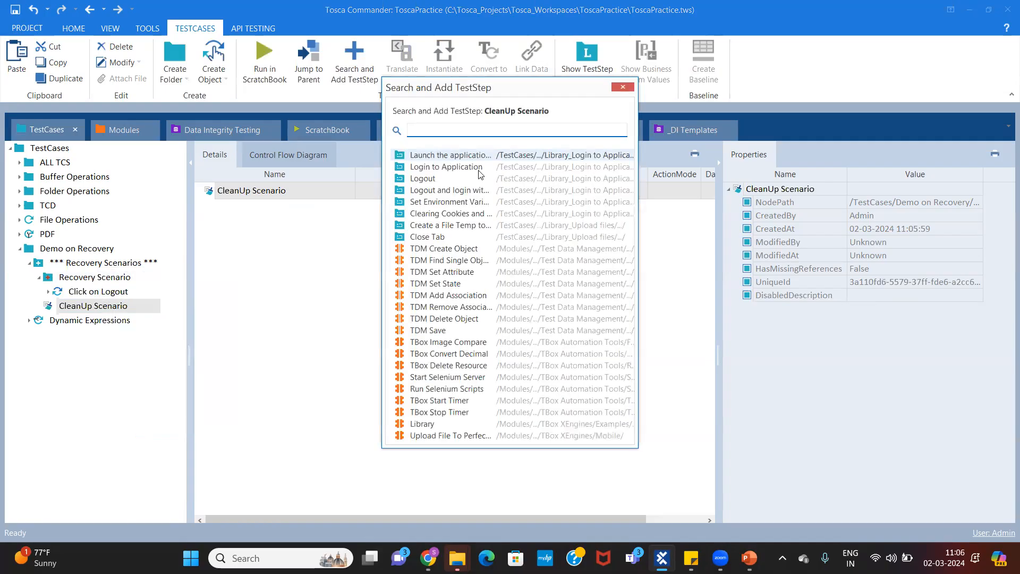
{"action": "type", "text": "close"}
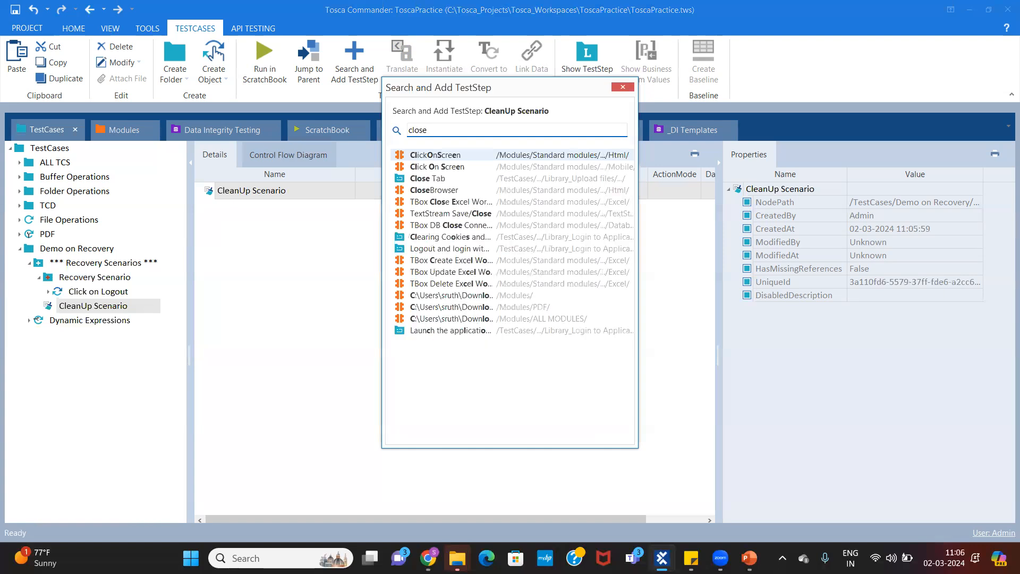
{"action": "double_click", "coordinate": [422, 190]}
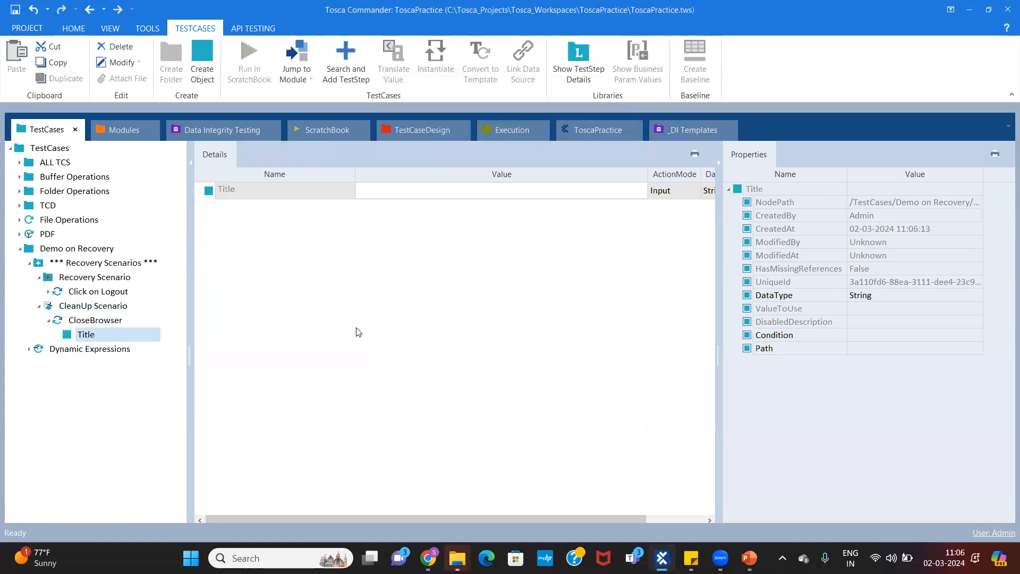
{"action": "left_click", "coordinate": [129, 322]}
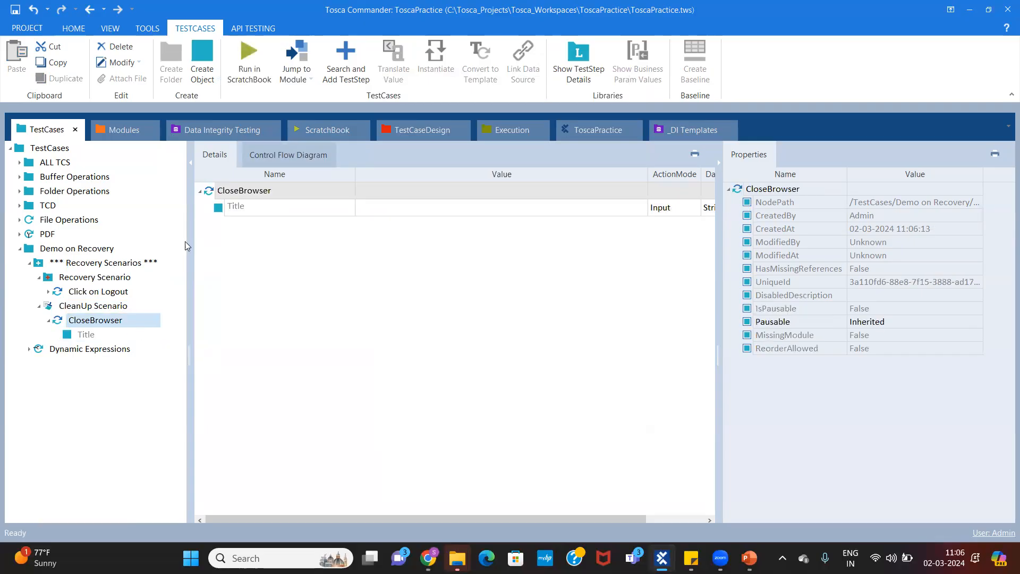
Delete the Process and Post Condition folders from the Dynamic Expressions test case
{"action": "left_click", "coordinate": [29, 349]}
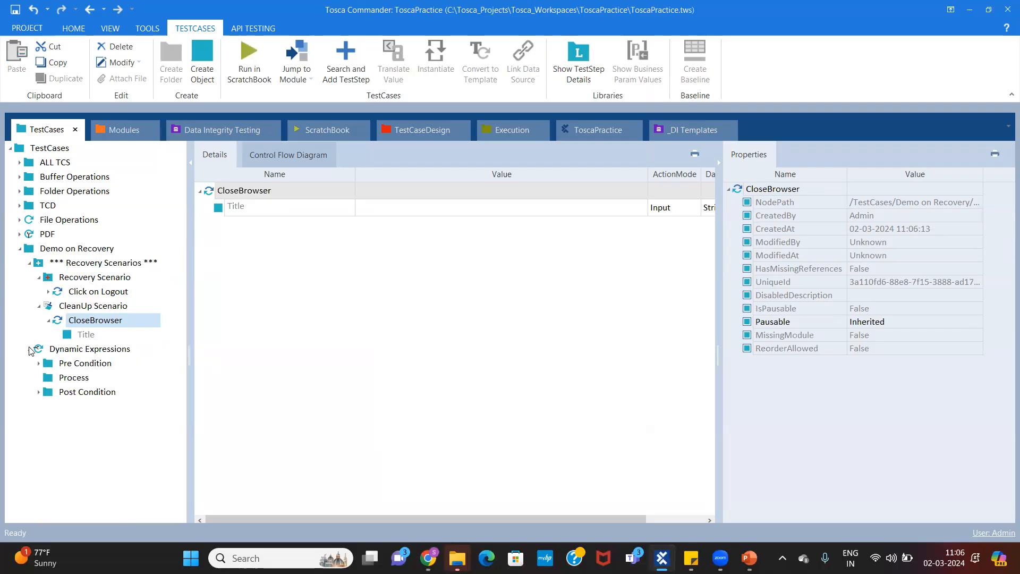
{"action": "left_click", "coordinate": [64, 392]}
{"action": "left_click", "coordinate": [78, 382]}
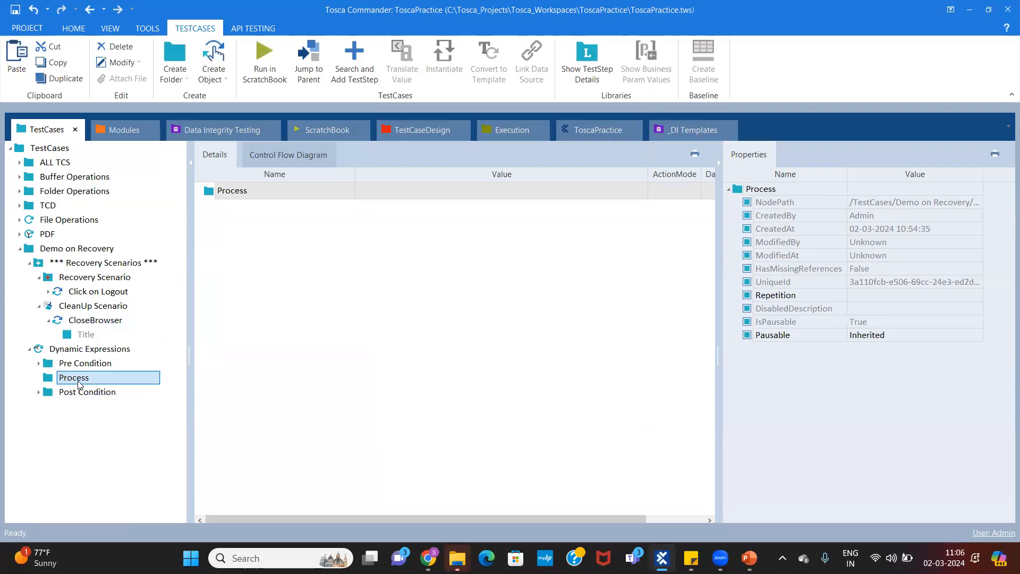
{"action": "key", "text": "shift+Down"}
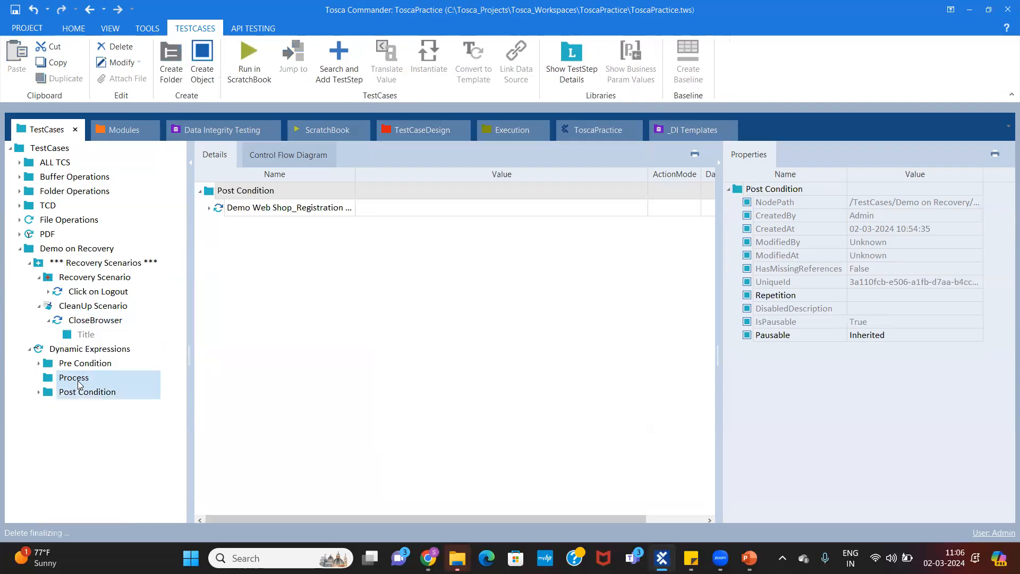
{"action": "key", "text": "Delete"}
Examine the Demo on Recovery folder's contents and the values of the test steps in Dynamic Expressions' Pre Condition folder
{"action": "left_click", "coordinate": [39, 363]}
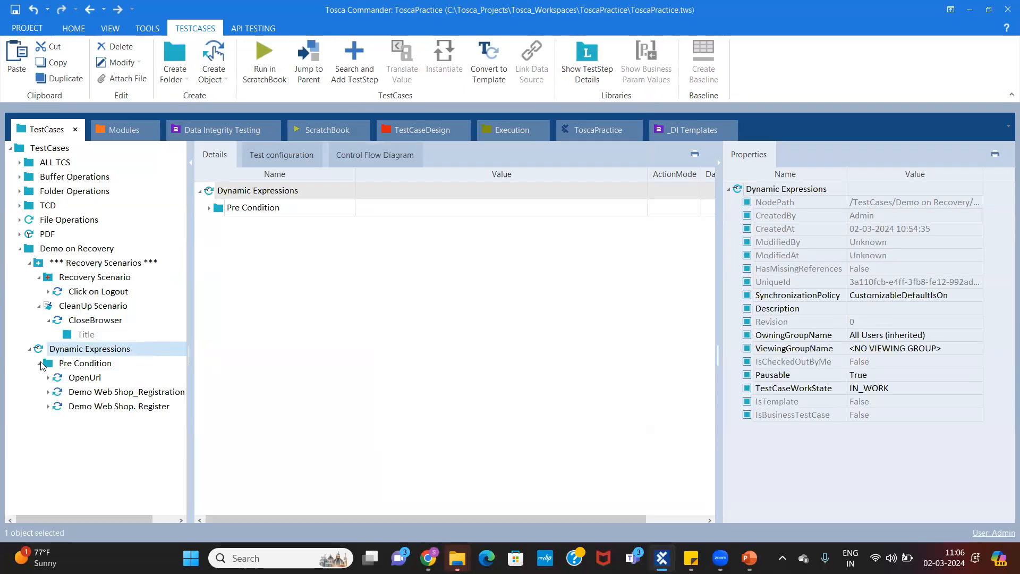
{"action": "left_click", "coordinate": [96, 348]}
{"action": "left_click", "coordinate": [109, 263]}
{"action": "left_click", "coordinate": [101, 249]}
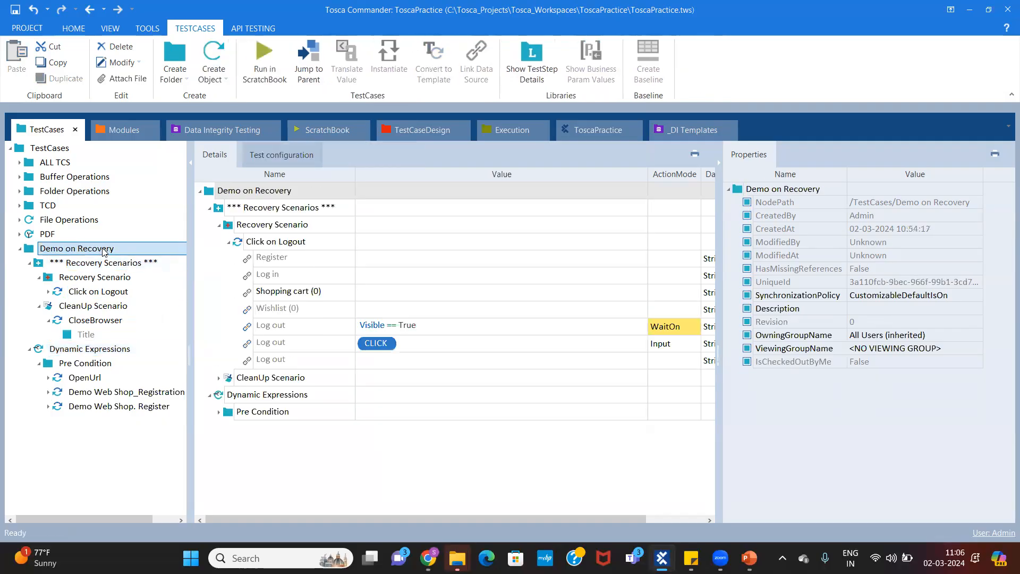
{"action": "left_click", "coordinate": [29, 264]}
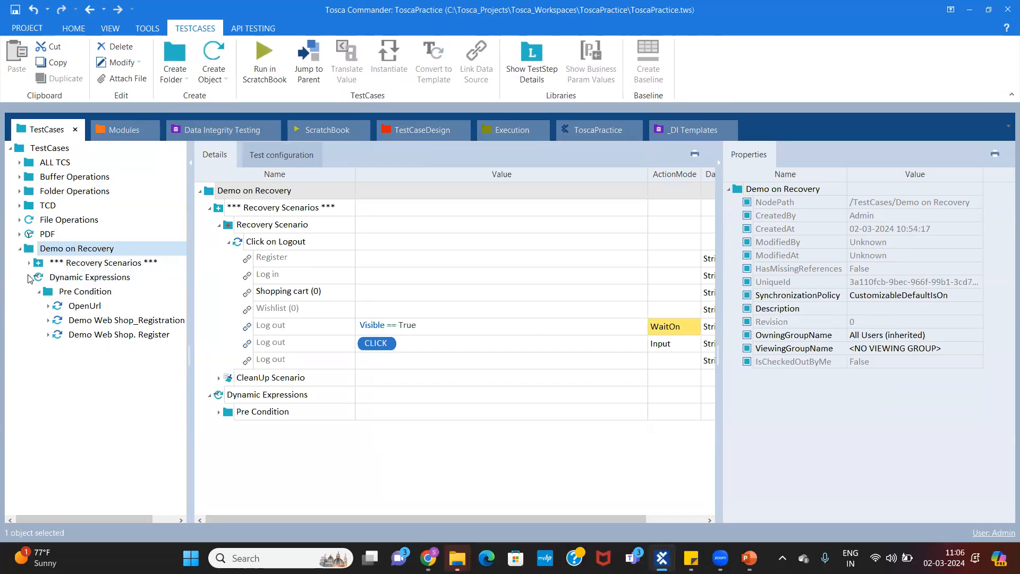
{"action": "left_click", "coordinate": [95, 281]}
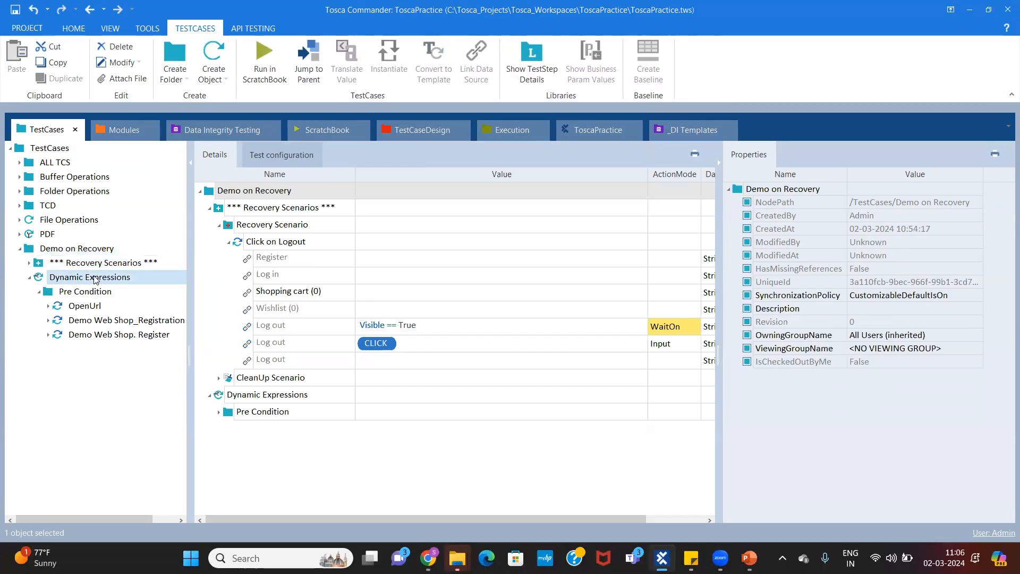
{"action": "left_click", "coordinate": [97, 311]}
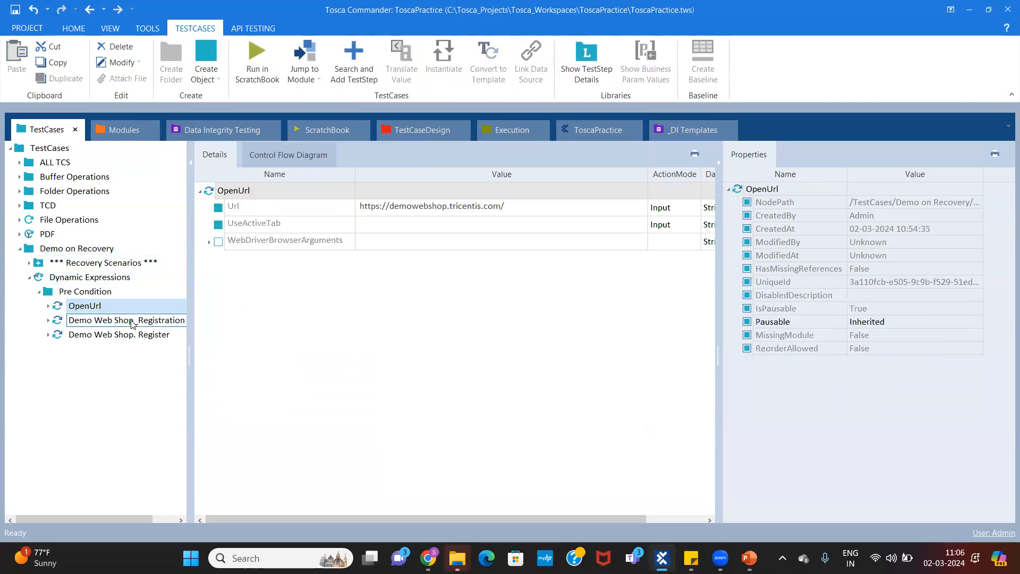
{"action": "left_click", "coordinate": [98, 320]}
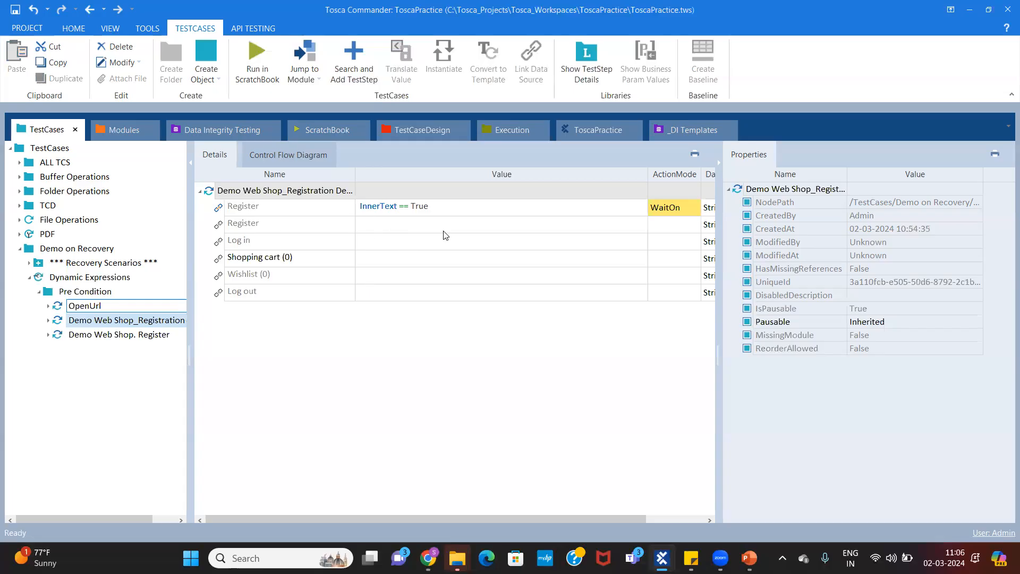
{"action": "left_click", "coordinate": [132, 337]}
Set the empty Register link's value to {Click} in the Demo Web Shop_Registration test step
{"action": "left_click", "coordinate": [129, 320]}
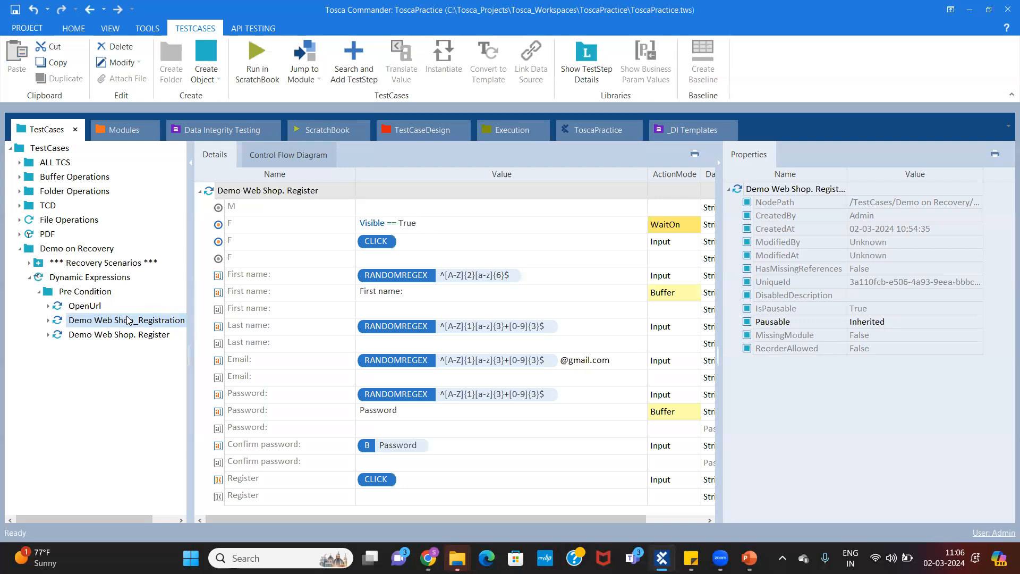
{"action": "left_click", "coordinate": [401, 226]}
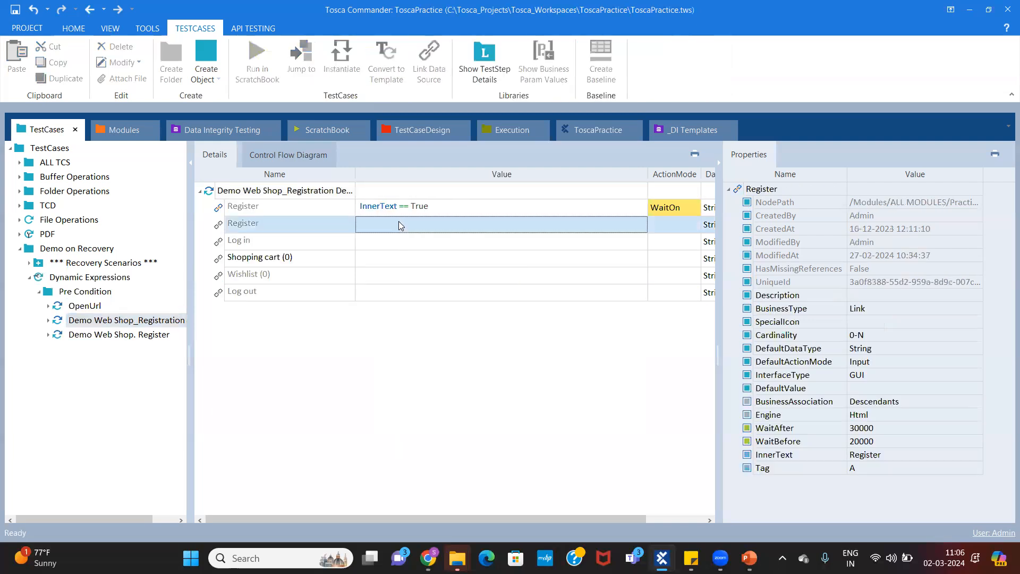
{"action": "left_click", "coordinate": [399, 223]}
{"action": "type", "text": "{Click"}
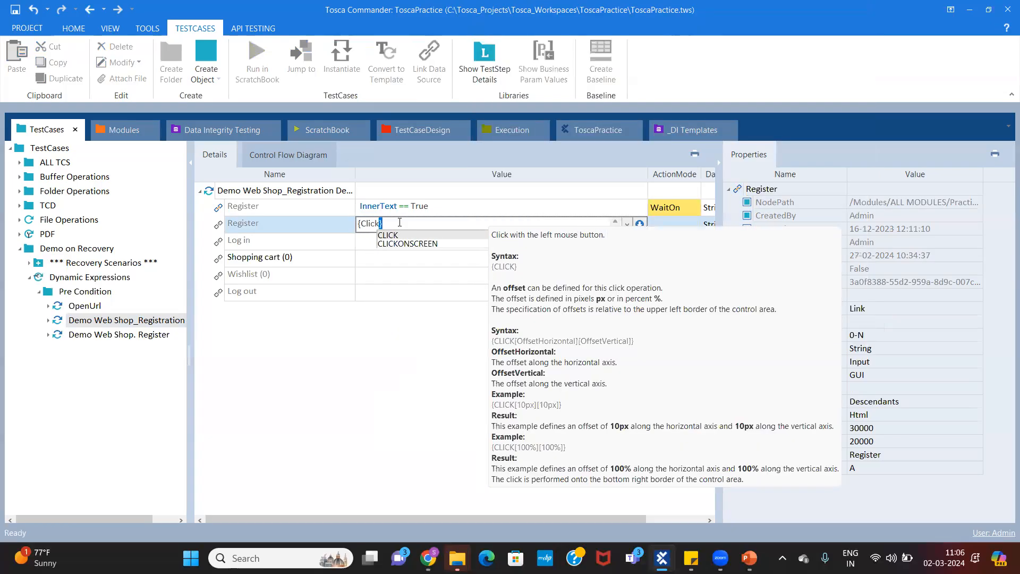
{"action": "type", "text": "}"}
{"action": "key", "text": "Return"}
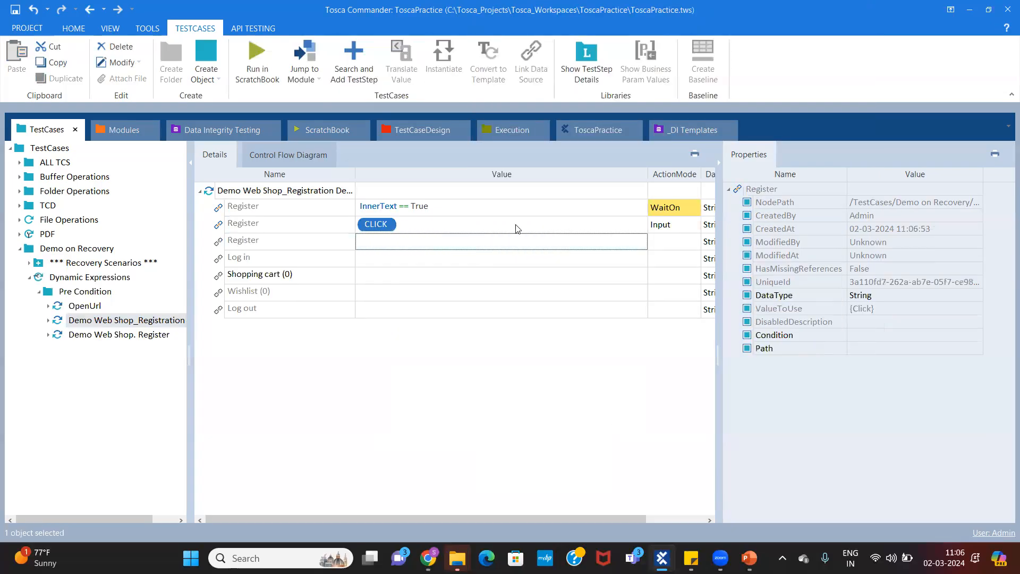
Delete the First name buffer entry from the Demo Web Shop. Register test step and collapse the step's details
{"action": "left_click", "coordinate": [114, 335]}
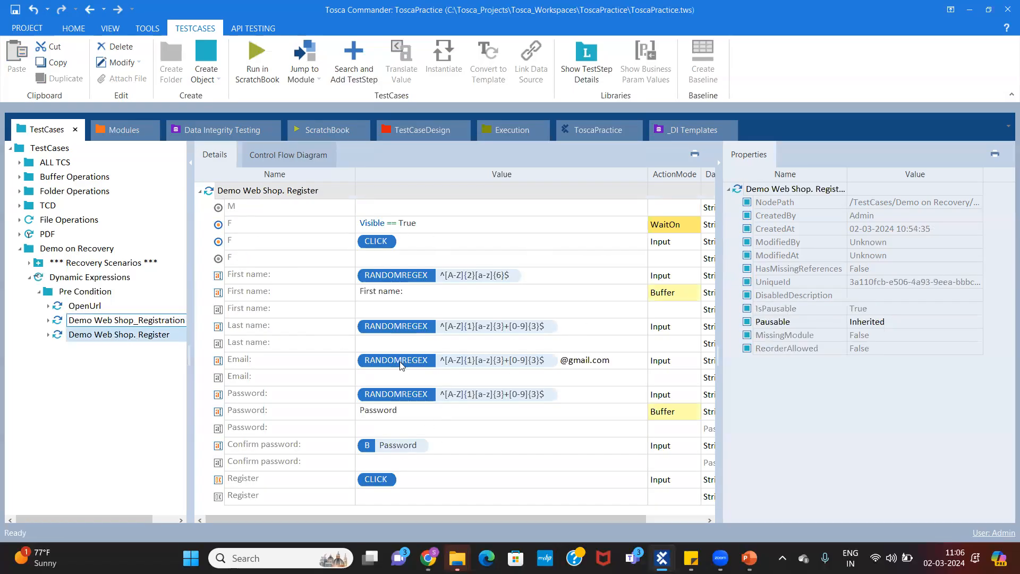
{"action": "left_click", "coordinate": [444, 312]}
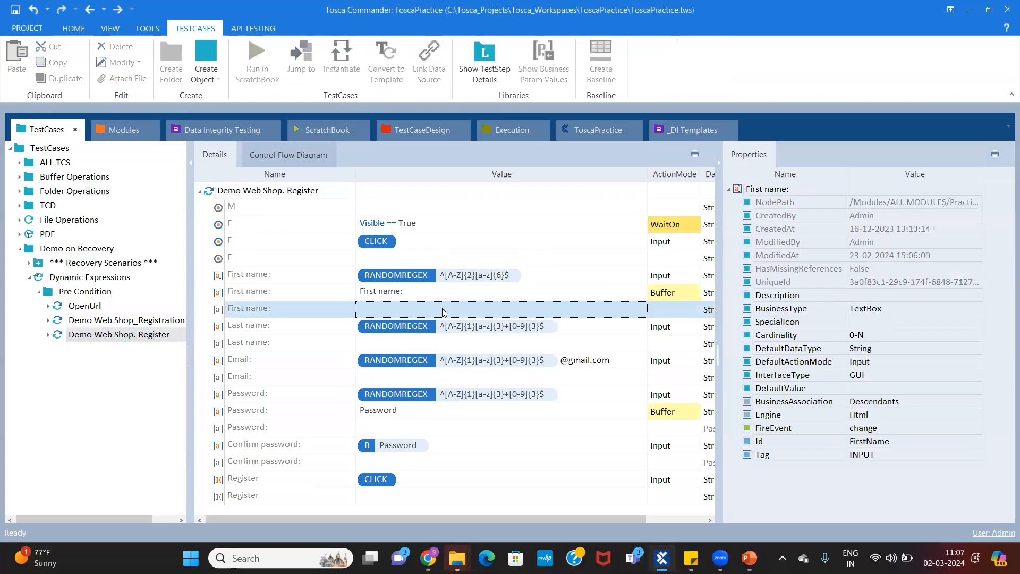
{"action": "left_click", "coordinate": [437, 294]}
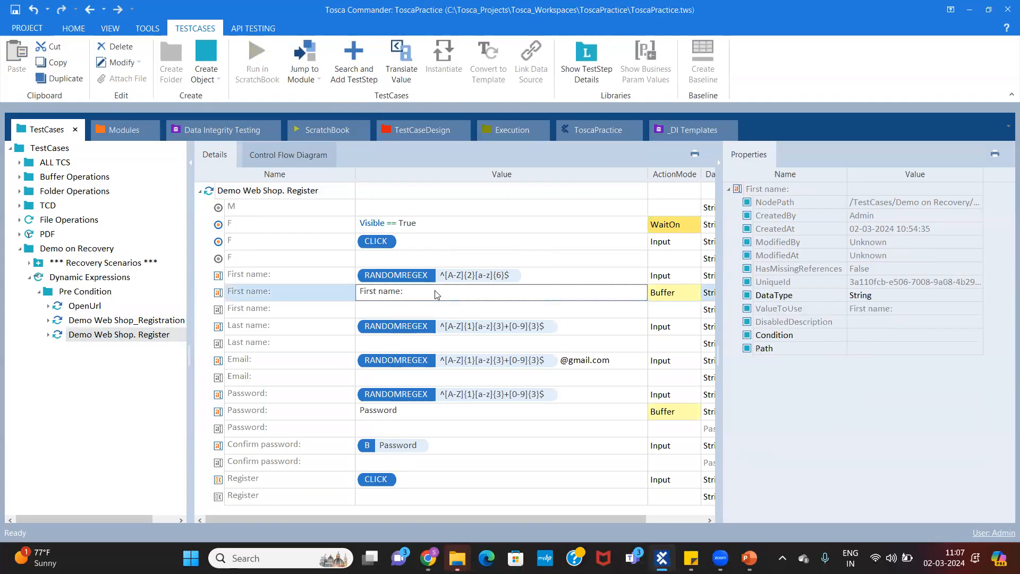
{"action": "key", "text": "Delete"}
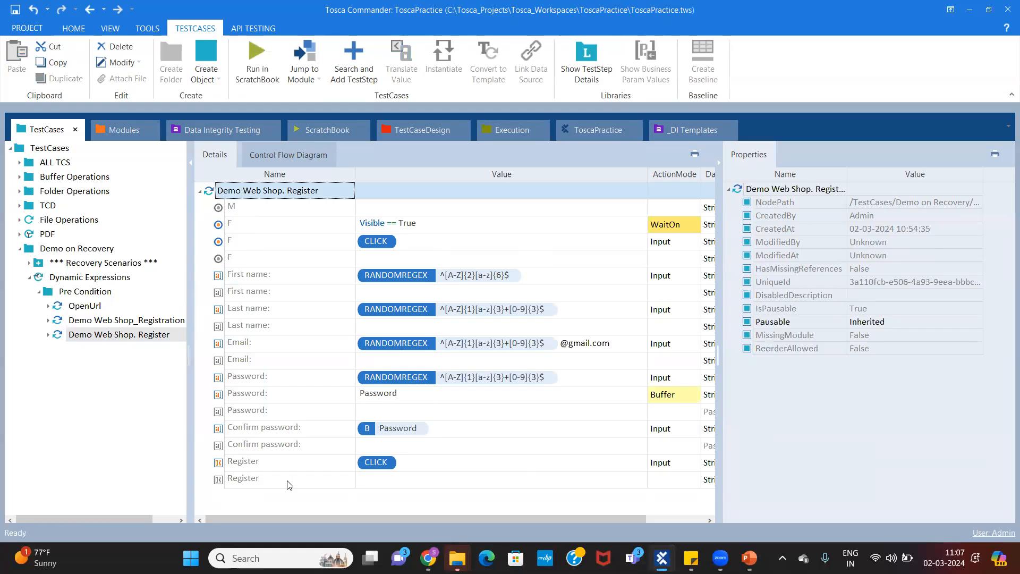
{"action": "left_click", "coordinate": [303, 465]}
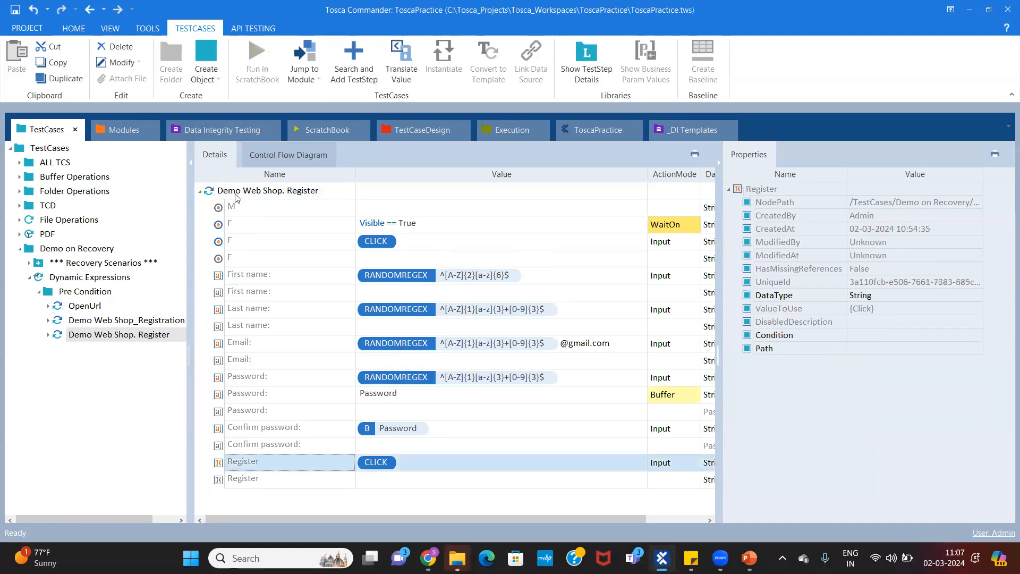
{"action": "left_click", "coordinate": [202, 192]}
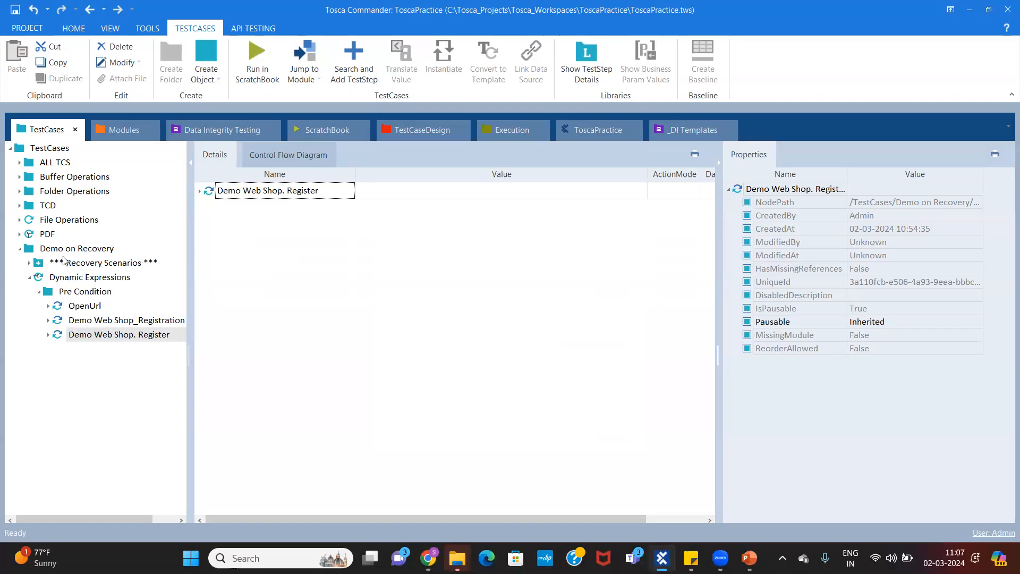
Examine the Recovery Scenarios collection, comparing Click on Logout and the CleanUp Scenario with the Demo Web Shop. Register test step
{"action": "left_click", "coordinate": [95, 263]}
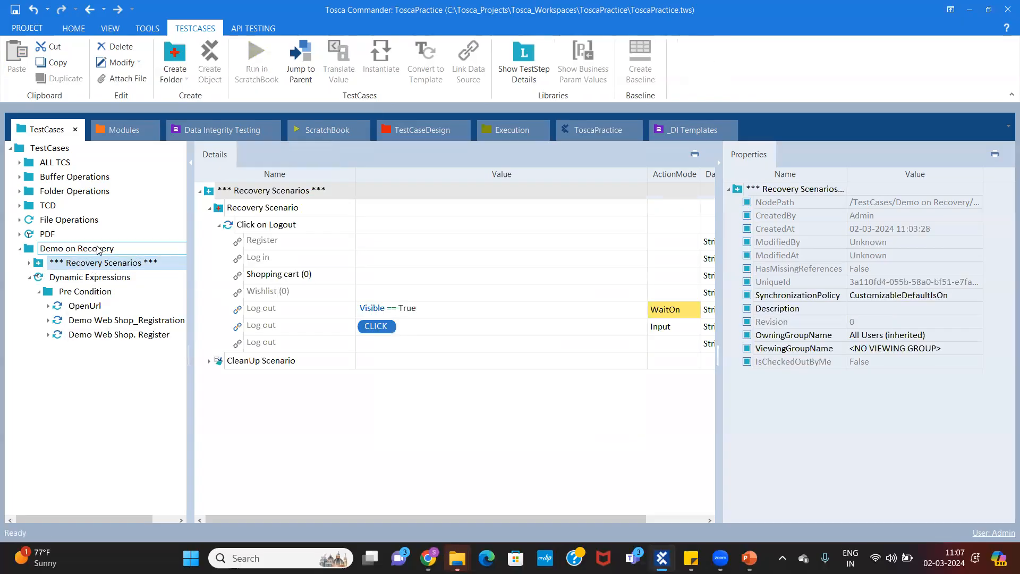
{"action": "left_click", "coordinate": [92, 278]}
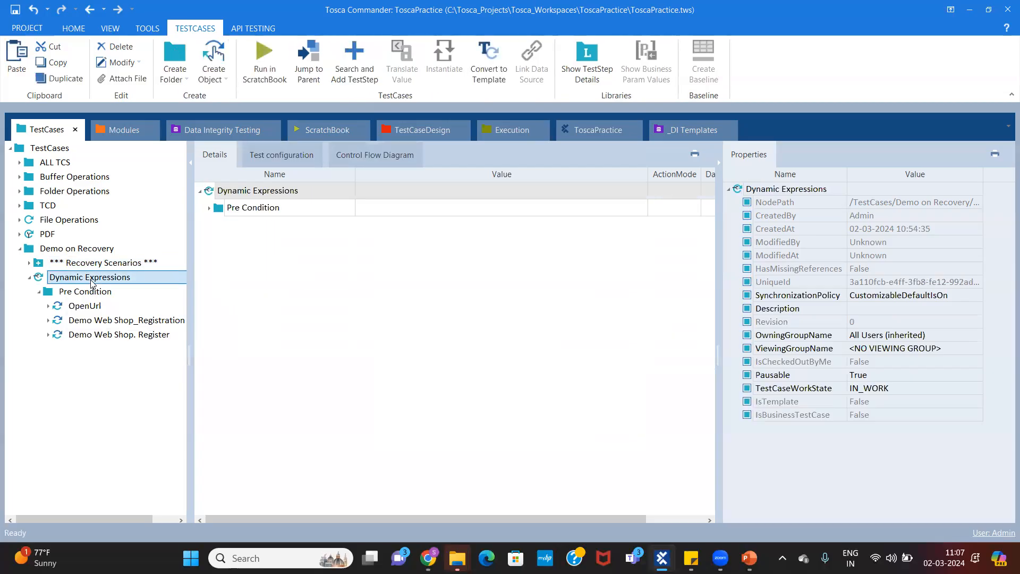
{"action": "left_click", "coordinate": [29, 262]}
{"action": "left_click", "coordinate": [75, 263]}
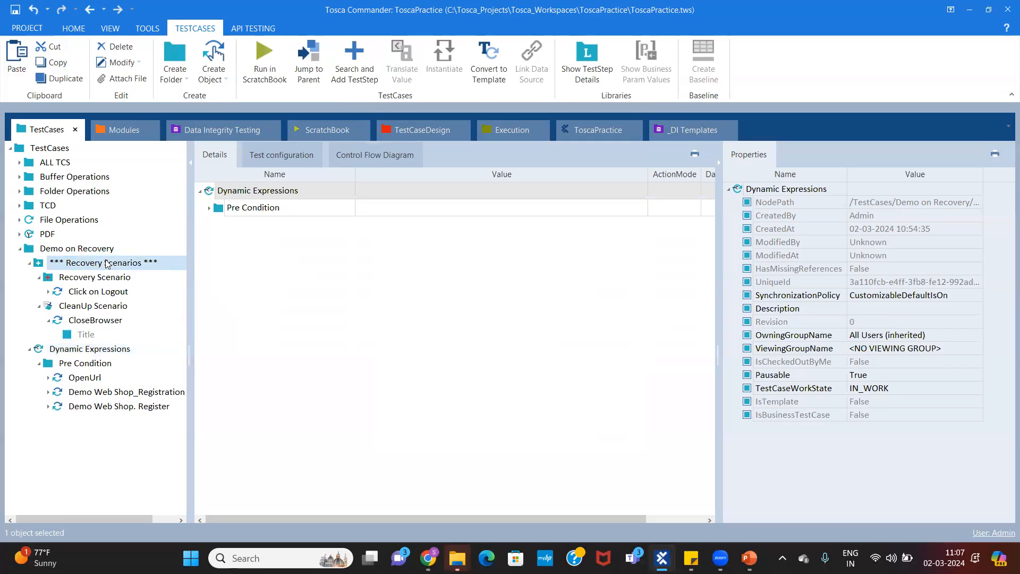
{"action": "left_click", "coordinate": [122, 295]}
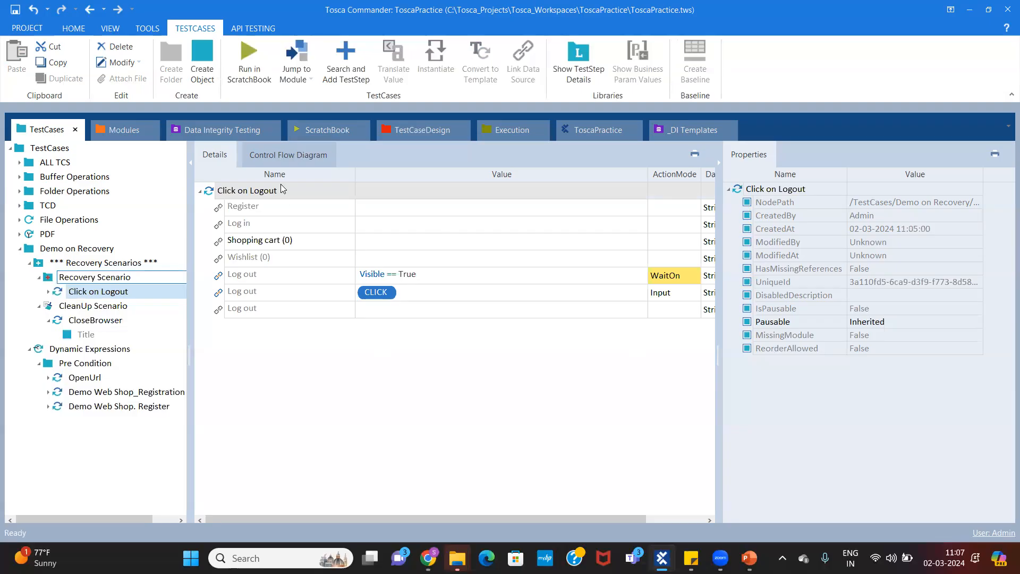
{"action": "left_click", "coordinate": [119, 406]}
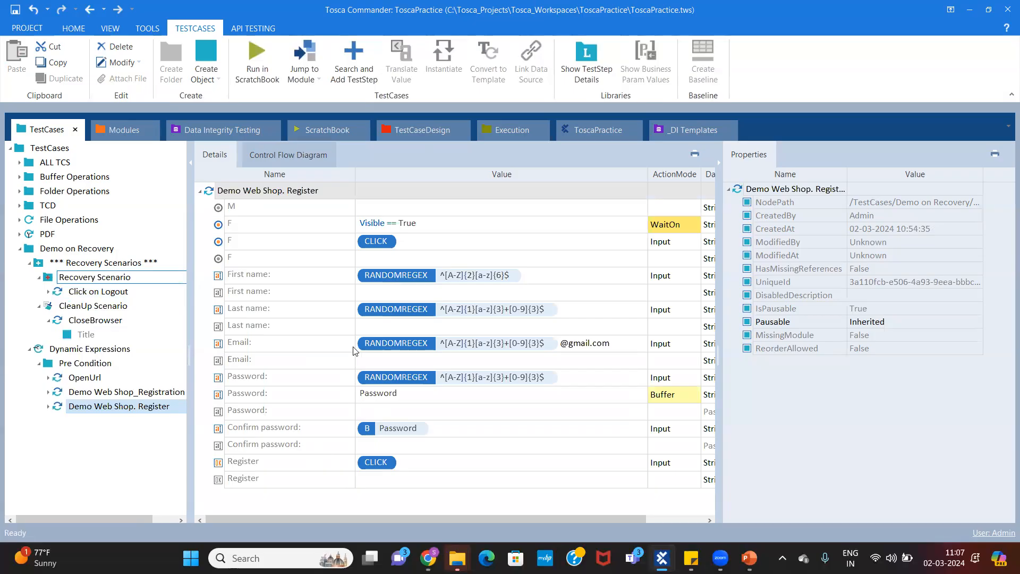
{"action": "left_click", "coordinate": [129, 292]}
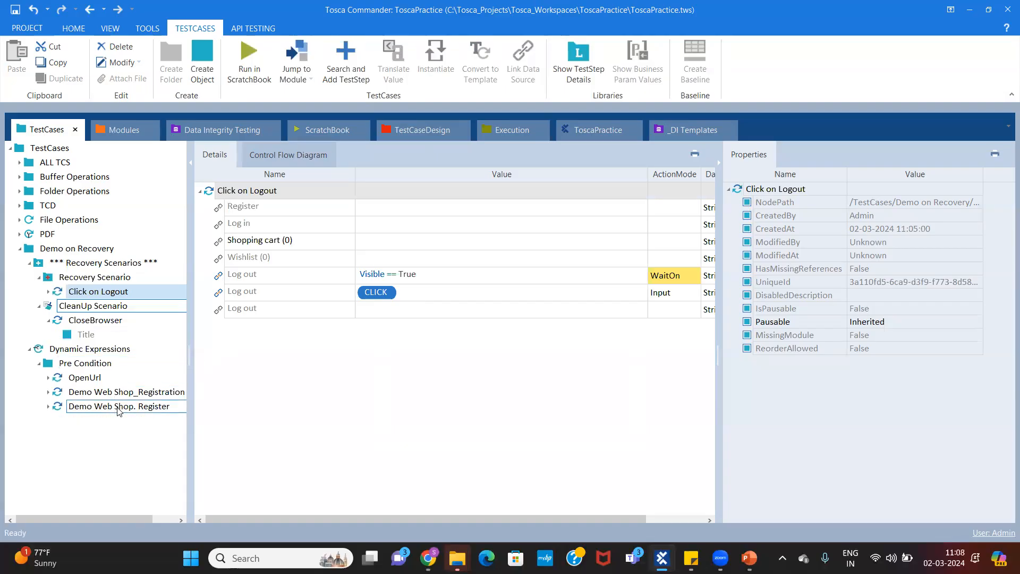
{"action": "mouse_move", "coordinate": [662, 558]}
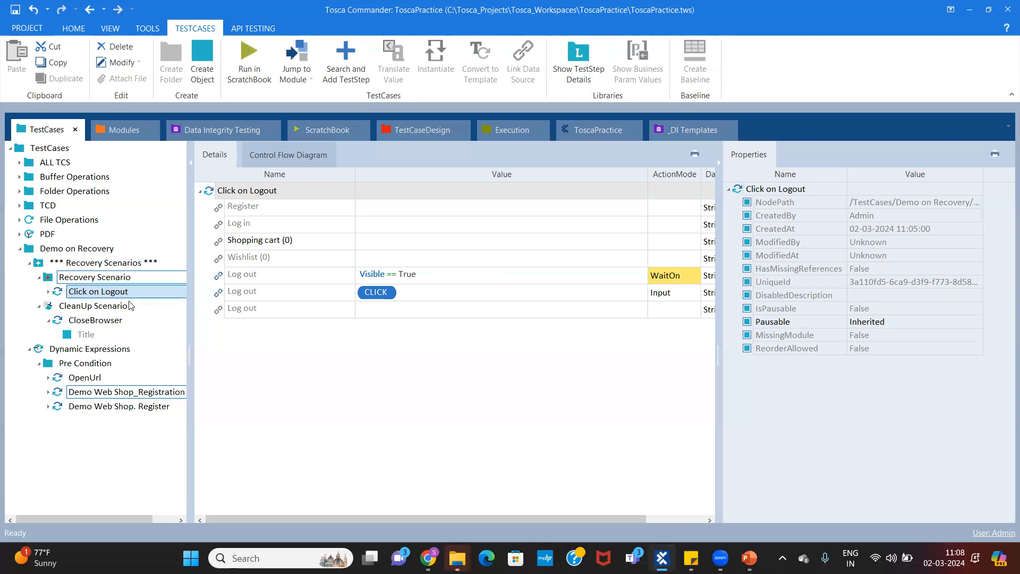
{"action": "left_click", "coordinate": [118, 310]}
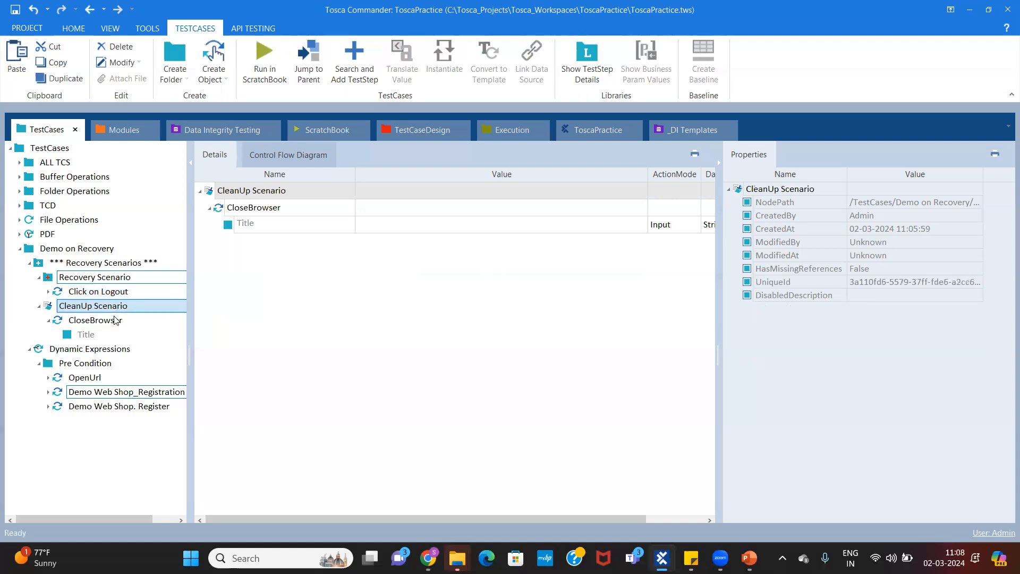
{"action": "left_click", "coordinate": [115, 321]}
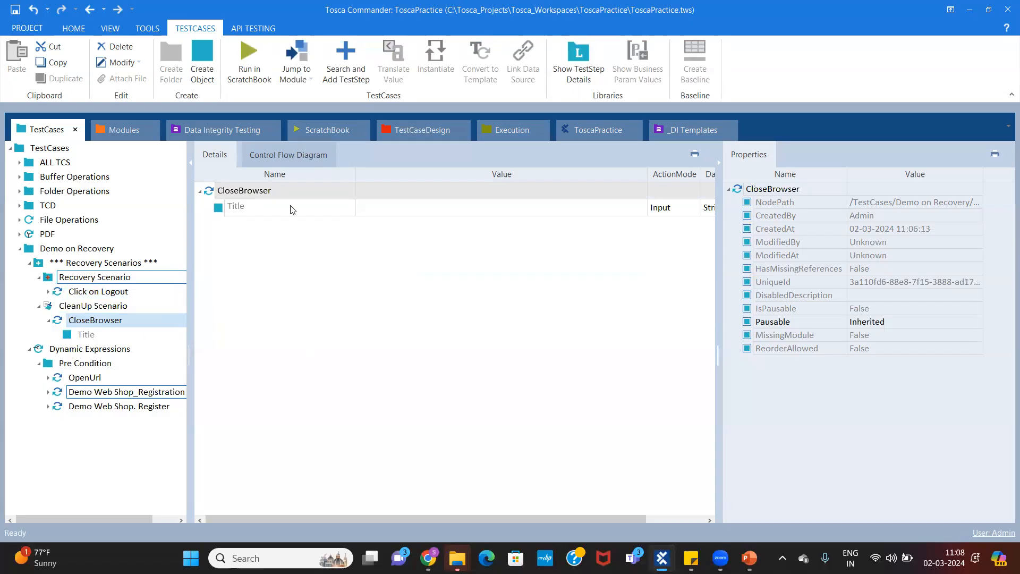
{"action": "left_click", "coordinate": [319, 208]}
{"action": "left_click", "coordinate": [409, 208]}
{"action": "left_click", "coordinate": [409, 207]}
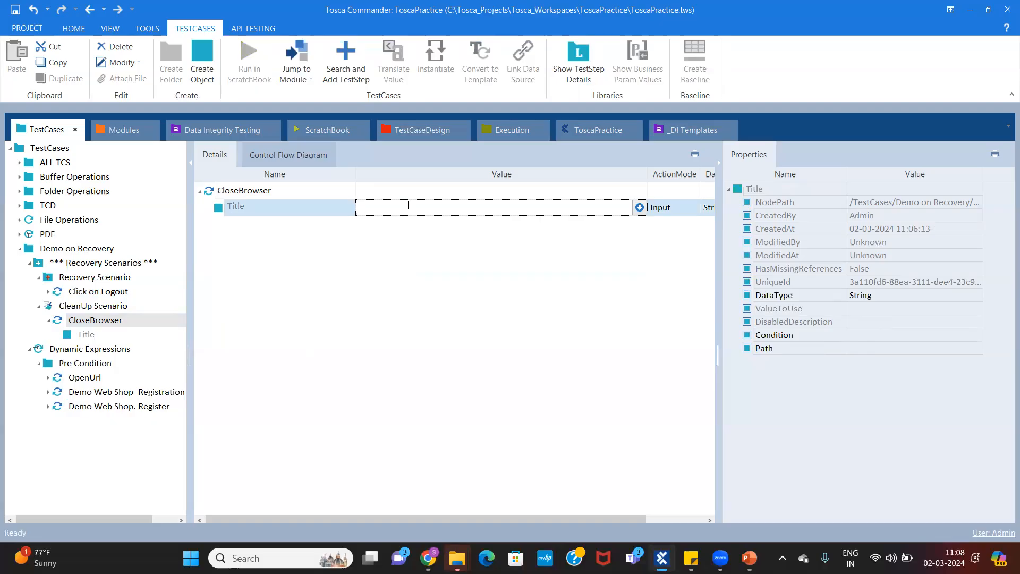
{"action": "type", "text": "*DEmo"}
{"action": "key", "text": "BackSpace"}
{"action": "key", "text": "BackSpace"}
{"action": "key", "text": "BackSpace"}
{"action": "key", "text": "BackSpace"}
{"action": "key", "text": "BackSpace"}
{"action": "left_click", "coordinate": [525, 339]}
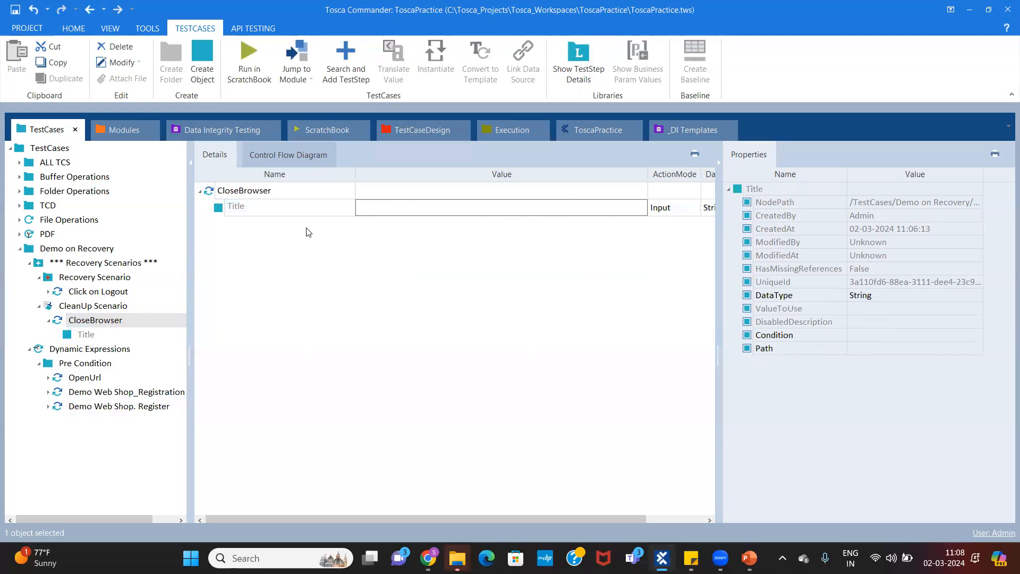
{"action": "left_click", "coordinate": [301, 194]}
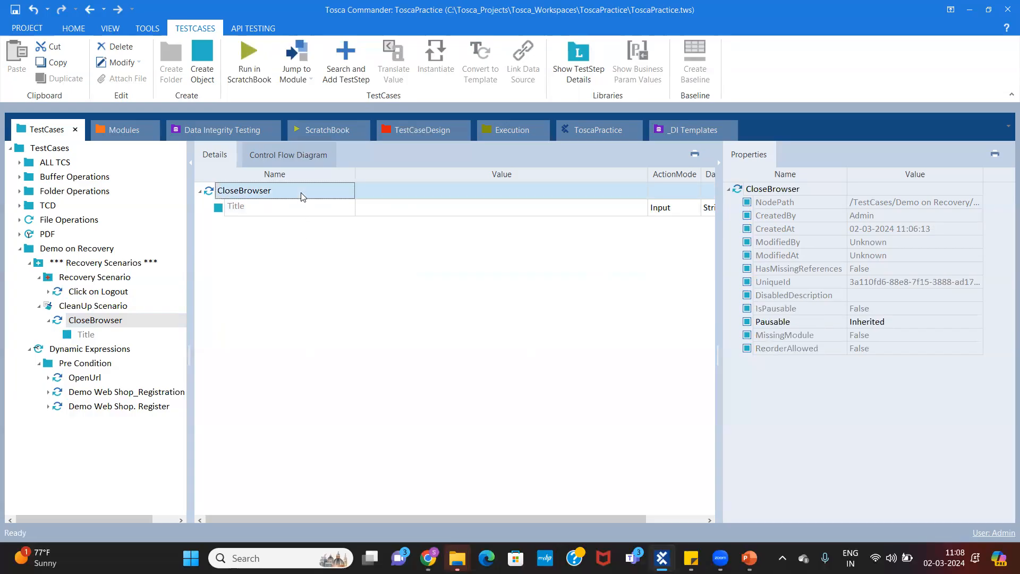
Select the Recovery Scenario and review the slide explaining retry levels in the PowerPoint presentation
{"action": "left_click", "coordinate": [130, 350]}
{"action": "left_click", "coordinate": [131, 279]}
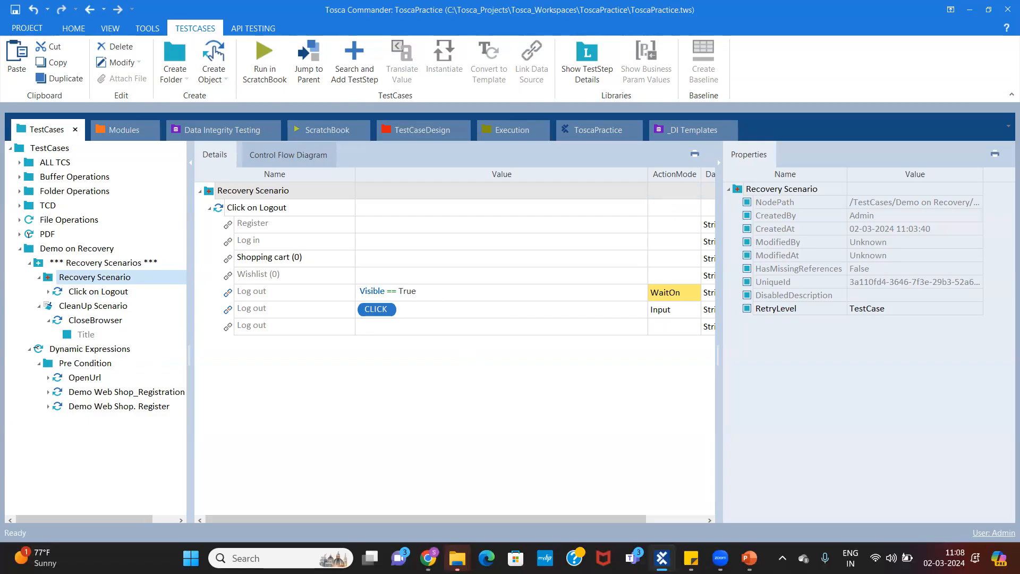
{"action": "key", "text": "alt+Tab"}
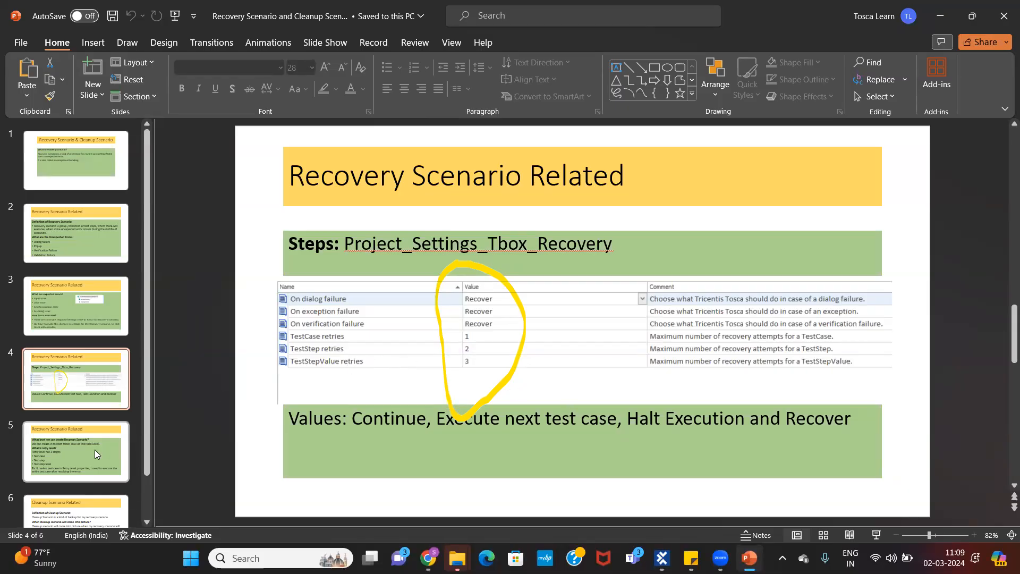
{"action": "left_click", "coordinate": [62, 441]}
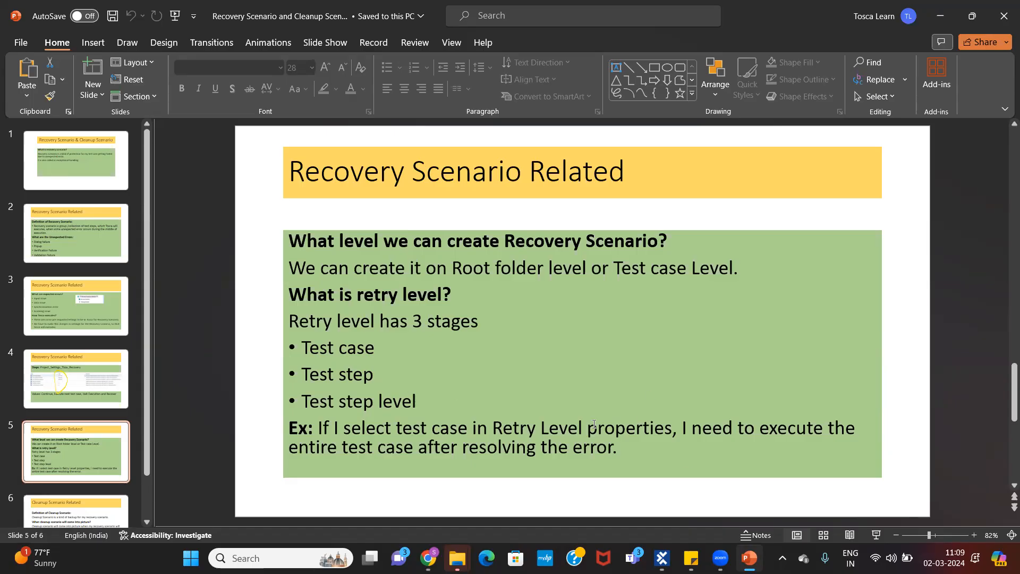
Switch back to Tosca Commander and set the Recovery Scenario's RetryLevel property to TestCase
{"action": "left_click", "coordinate": [656, 558]}
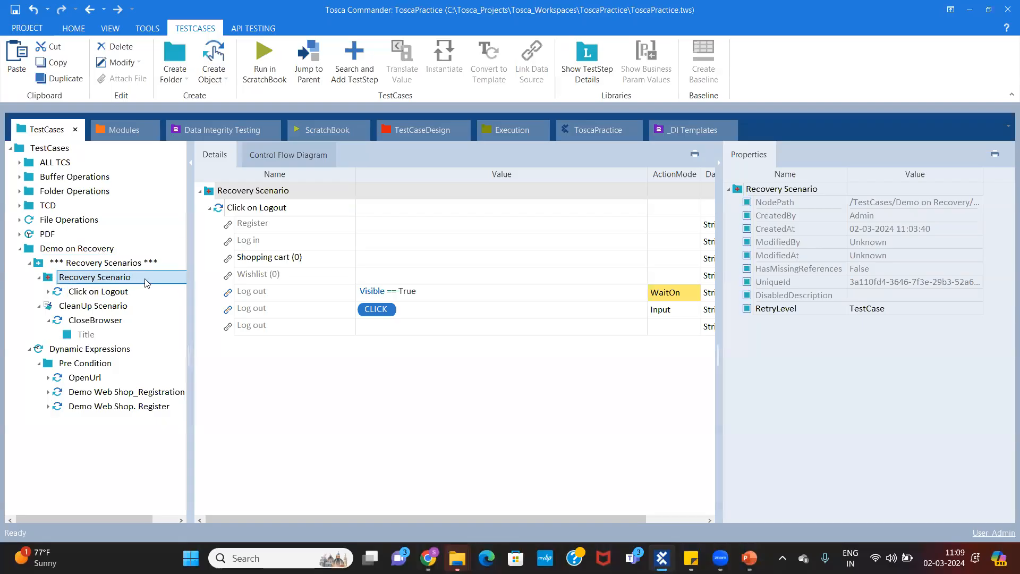
{"action": "left_click", "coordinate": [872, 308]}
{"action": "left_click", "coordinate": [978, 309]}
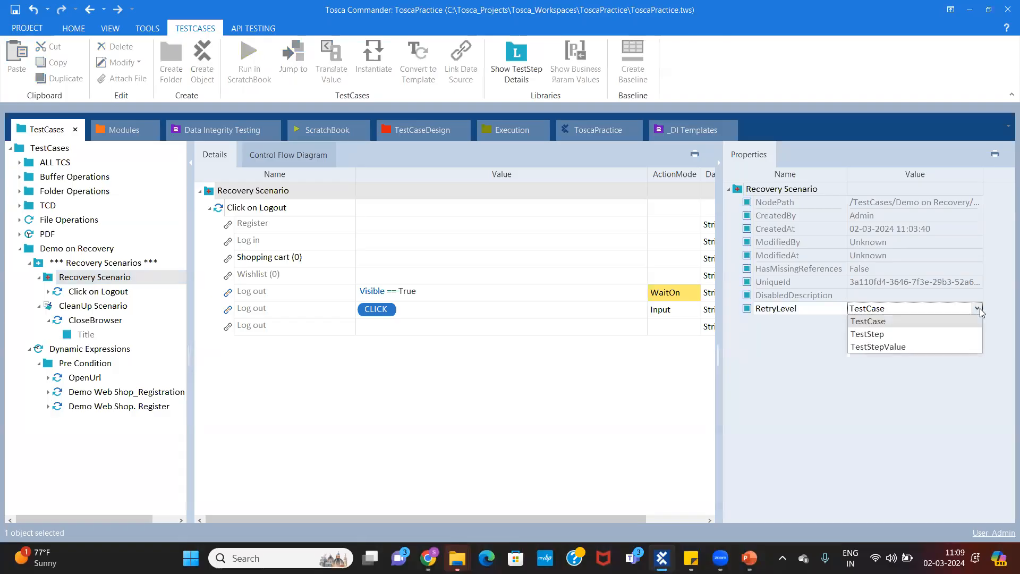
{"action": "left_click", "coordinate": [895, 321]}
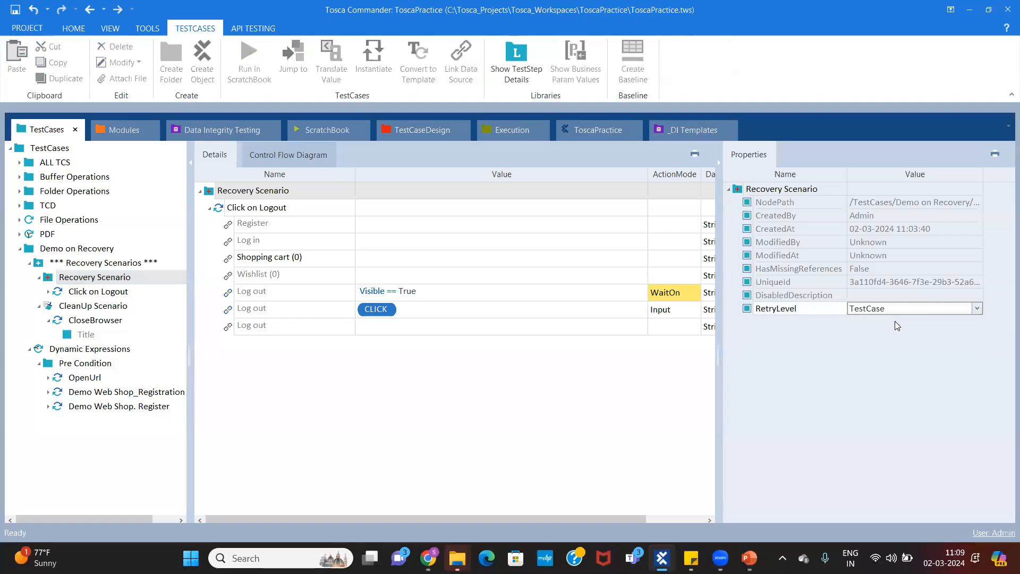
{"action": "left_click", "coordinate": [807, 395]}
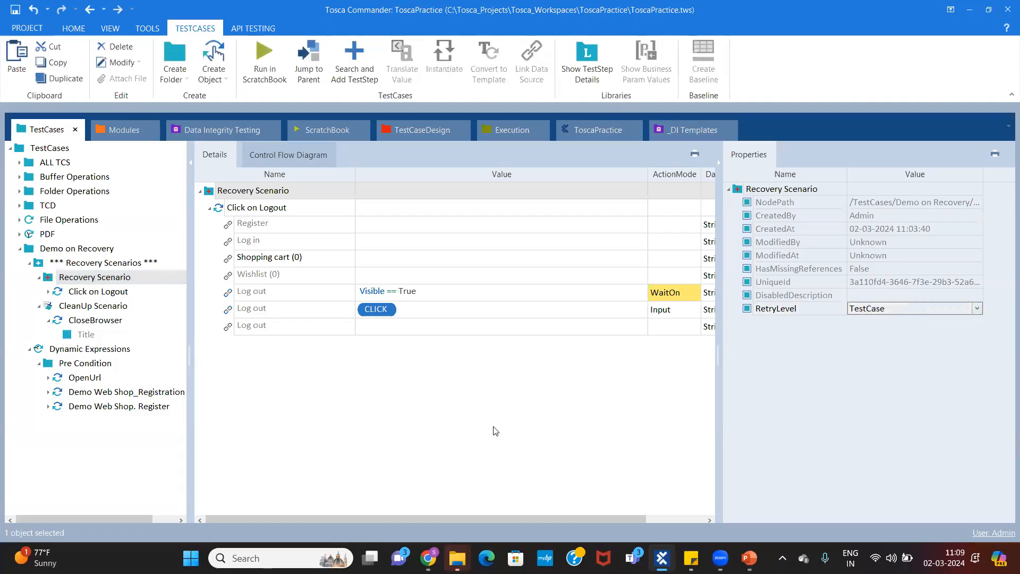
Try the TestStep and TestStepValue options for the Recovery Scenario's RetryLevel, and set it back to TestCase
{"action": "left_click", "coordinate": [977, 309]}
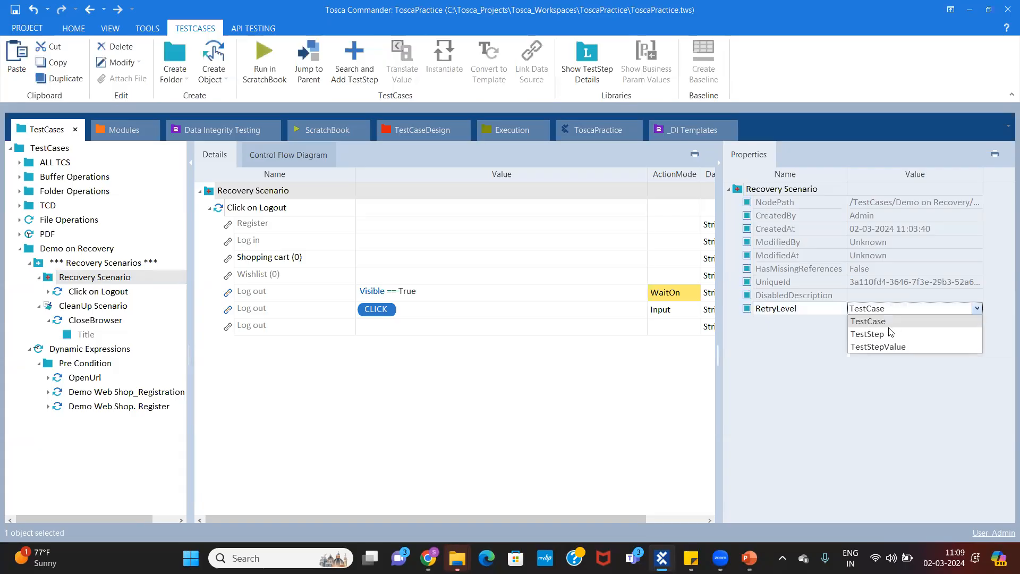
{"action": "left_click", "coordinate": [885, 333]}
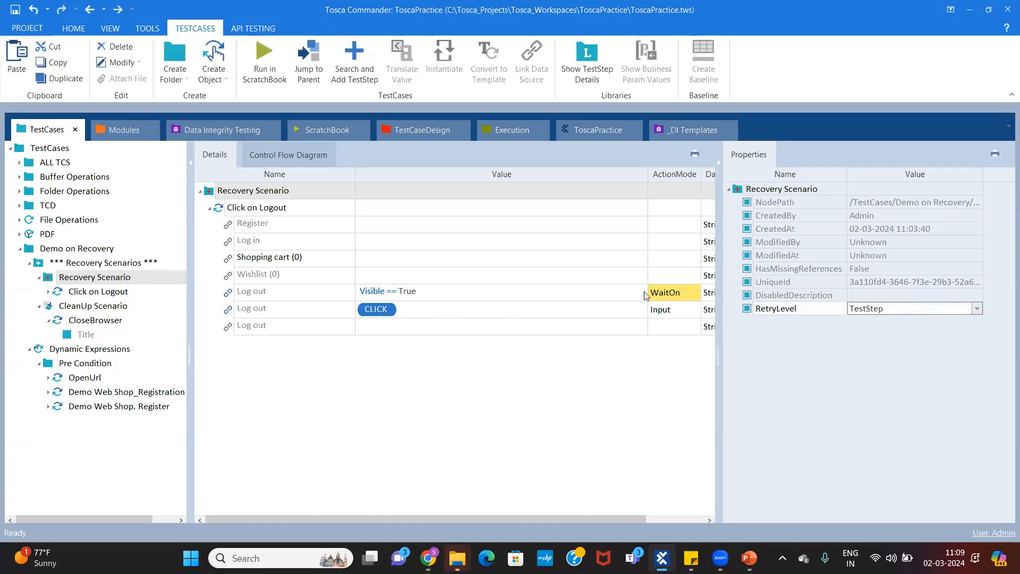
{"action": "left_click", "coordinate": [978, 309]}
{"action": "left_click", "coordinate": [876, 346]}
{"action": "left_click", "coordinate": [978, 309]}
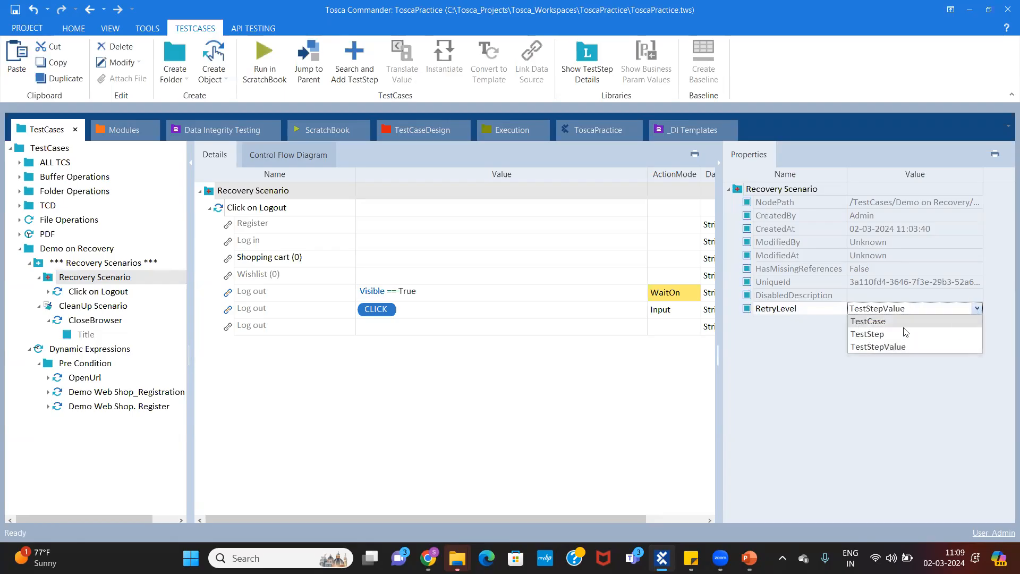
{"action": "left_click", "coordinate": [886, 324]}
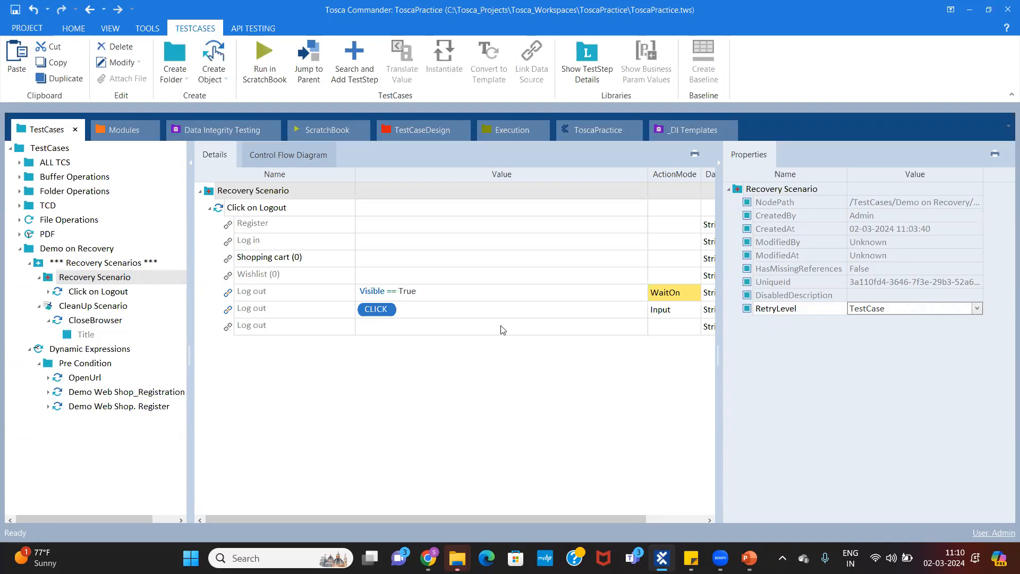
Review the Tbox recovery settings slide in PowerPoint, and set the Recovery Scenario's RetryLevel to TestStep in Tosca Commander
{"action": "left_click", "coordinate": [750, 558]}
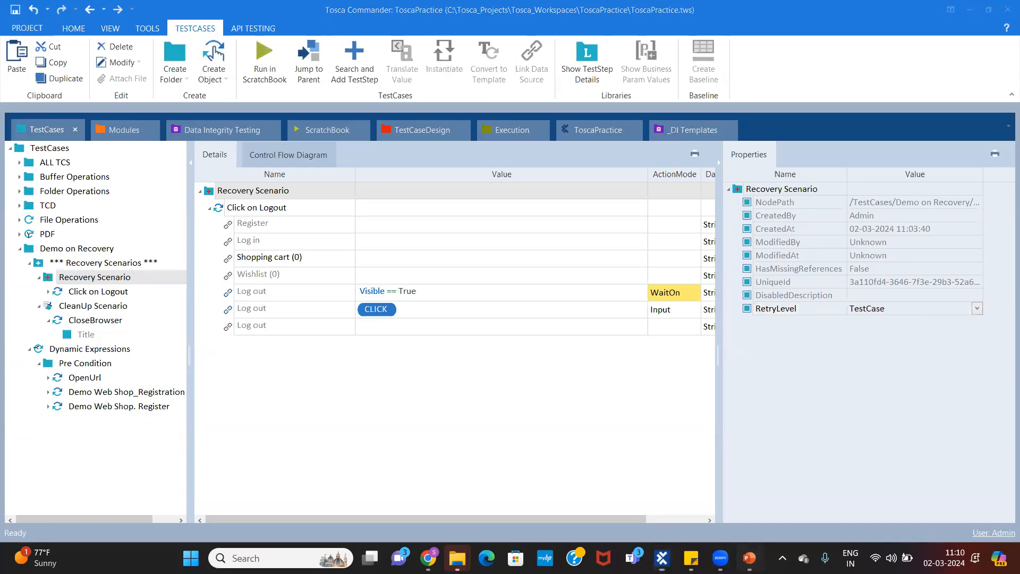
{"action": "left_click", "coordinate": [82, 388]}
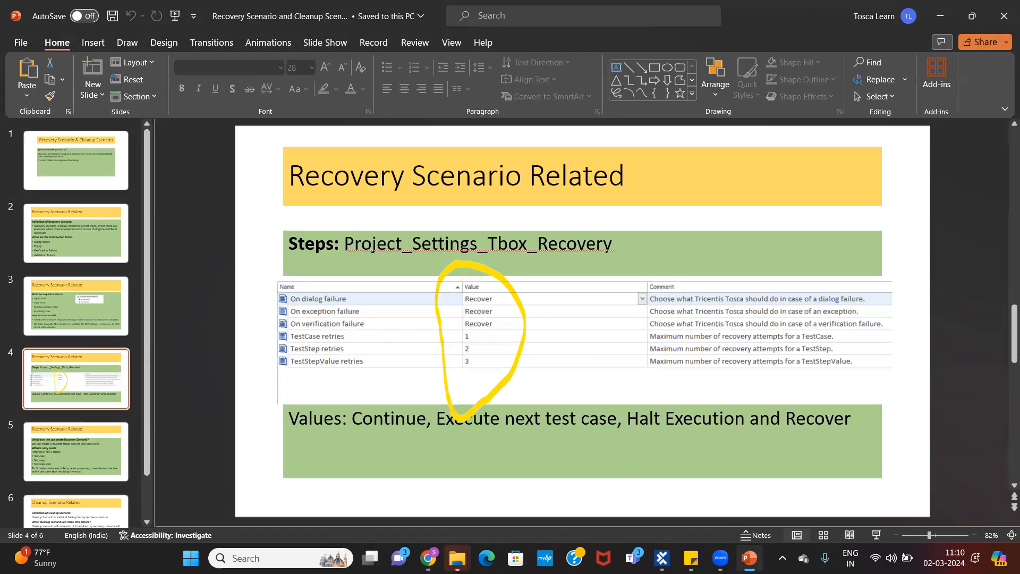
{"action": "left_click", "coordinate": [662, 558]}
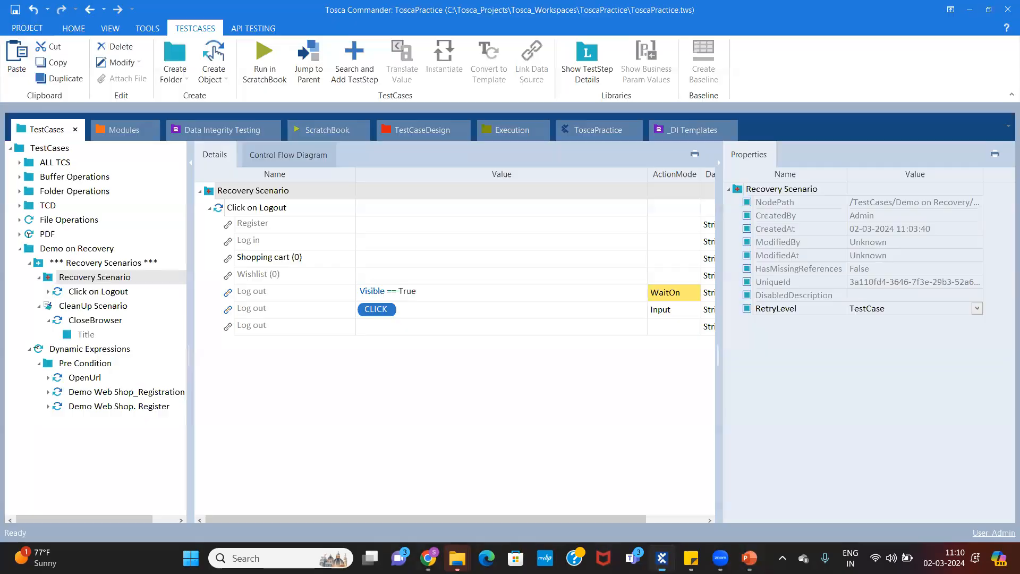
{"action": "left_click", "coordinate": [976, 310]}
{"action": "left_click", "coordinate": [877, 334]}
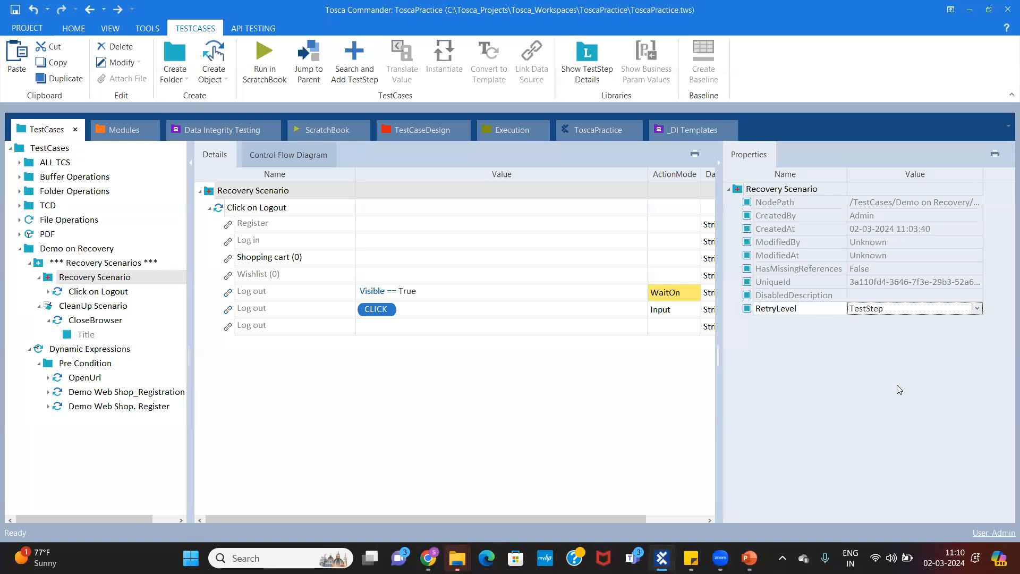
Examine the Click on Logout step and the Demo Web Shop. Register test step, and collapse the latter's details
{"action": "left_click", "coordinate": [286, 209]}
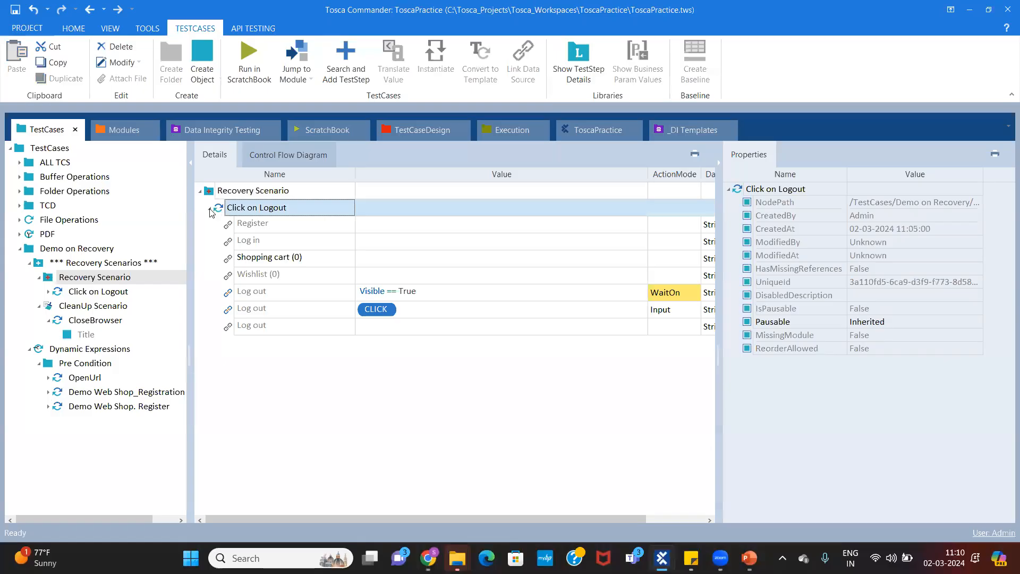
{"action": "left_click", "coordinate": [296, 244]}
{"action": "left_click", "coordinate": [308, 212]}
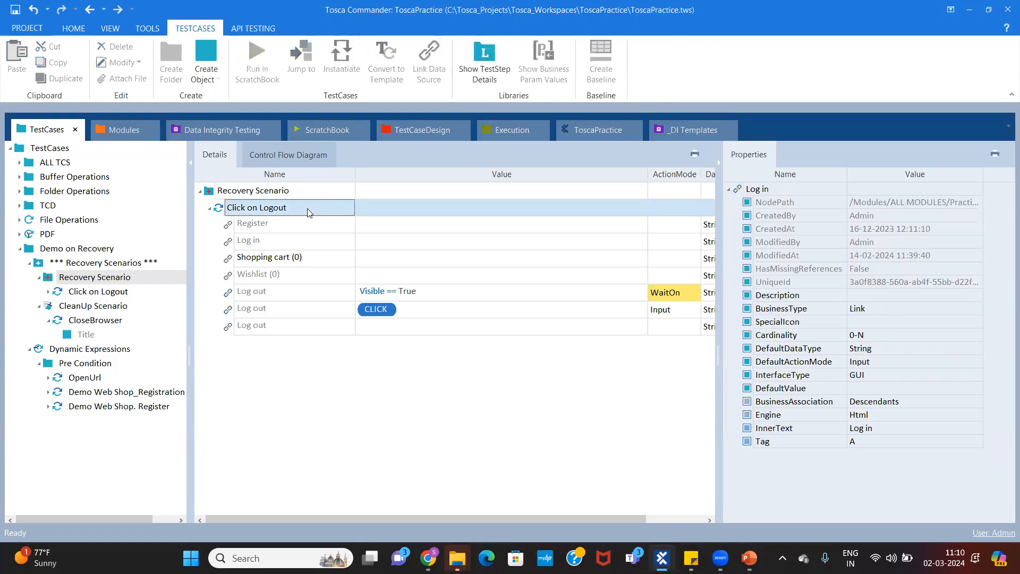
{"action": "left_click", "coordinate": [146, 408]}
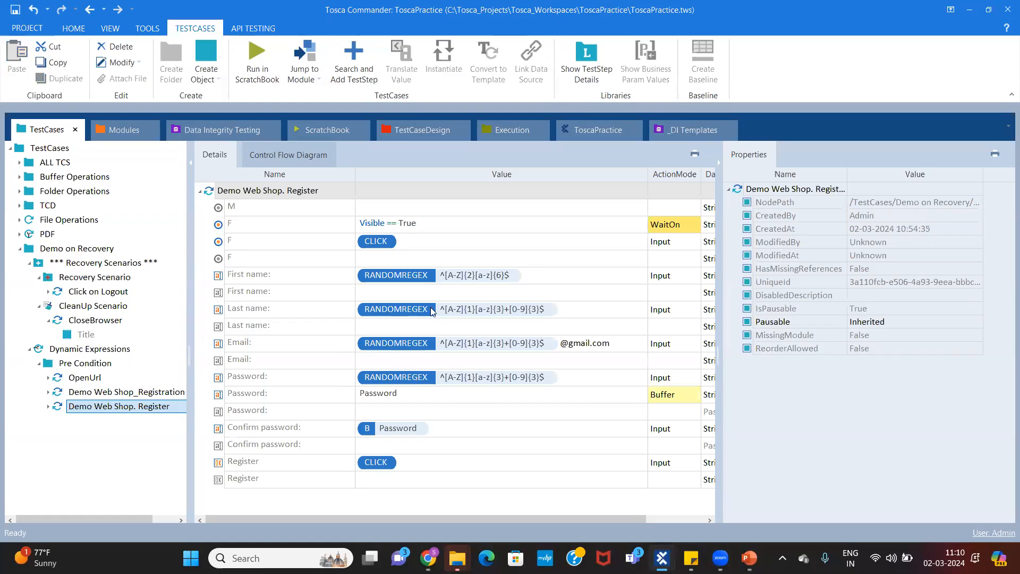
{"action": "left_click", "coordinate": [200, 192]}
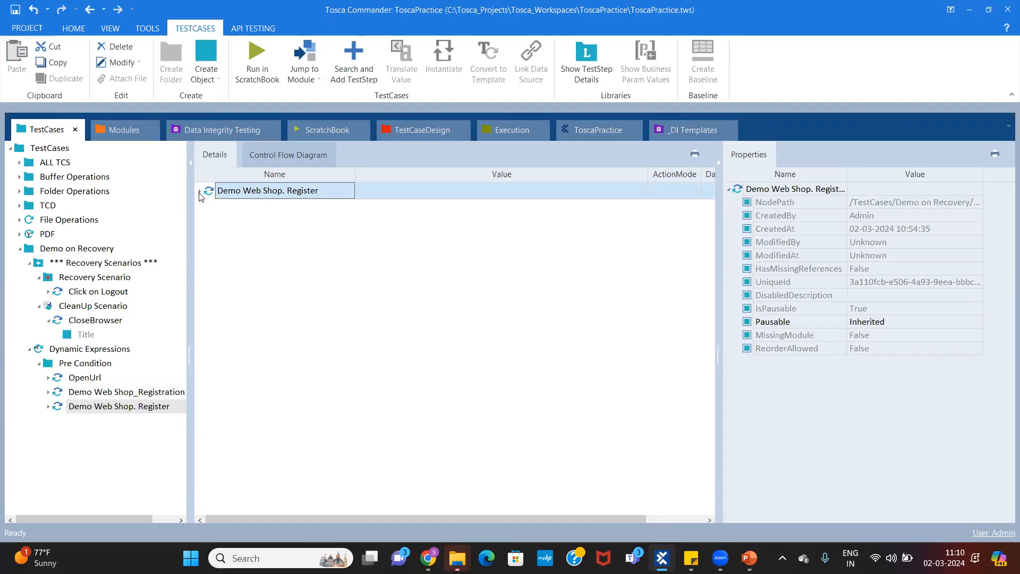
Set the Recovery Scenario's RetryLevel property to TestStepValue
{"action": "left_click", "coordinate": [95, 276]}
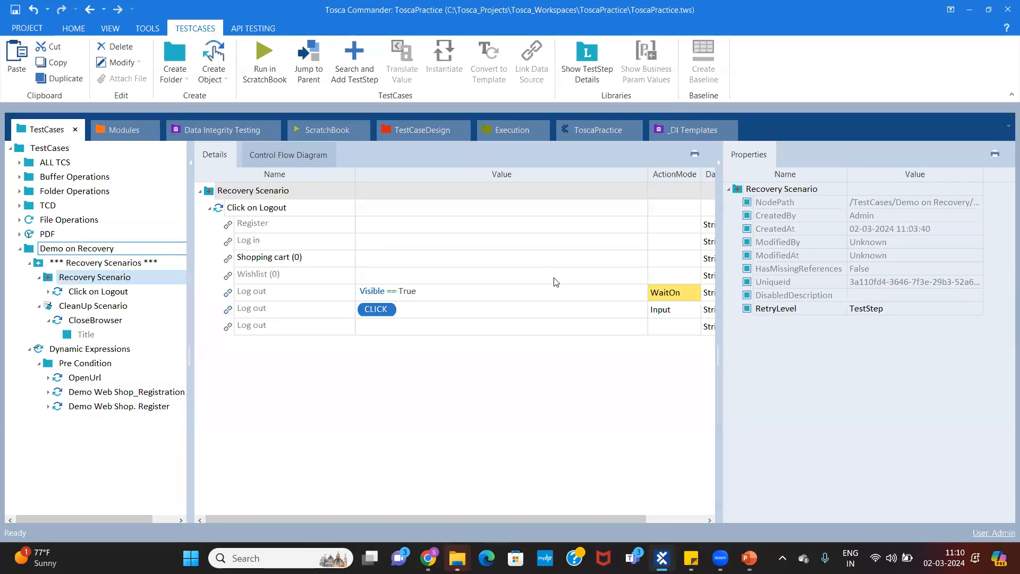
{"action": "left_click", "coordinate": [908, 308]}
{"action": "left_click", "coordinate": [977, 309]}
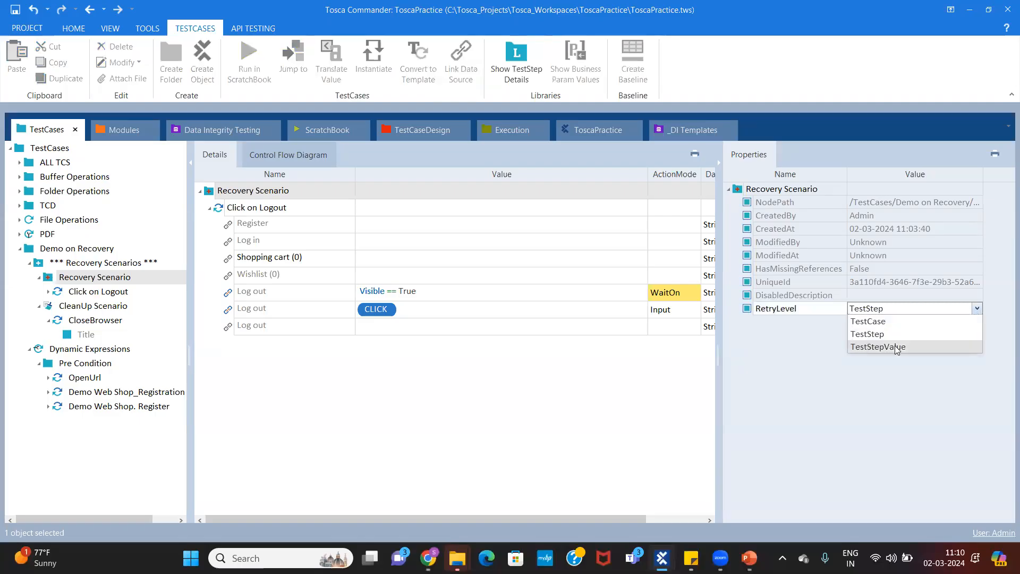
{"action": "left_click", "coordinate": [895, 345]}
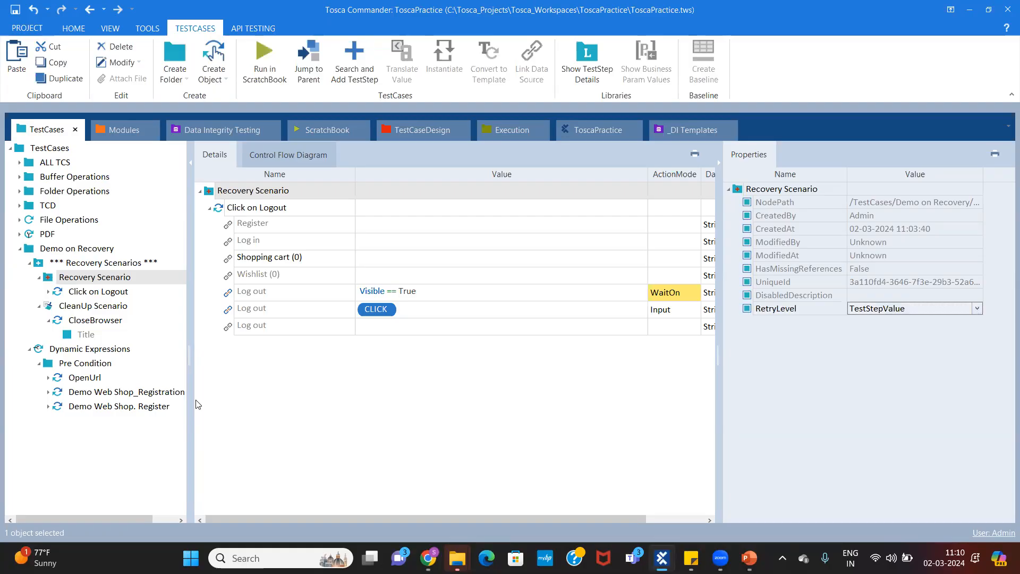
Examine the Dynamic Expressions test case's registration steps, including the Password and Confirm password values in Demo Web Shop. Register
{"action": "left_click", "coordinate": [139, 405]}
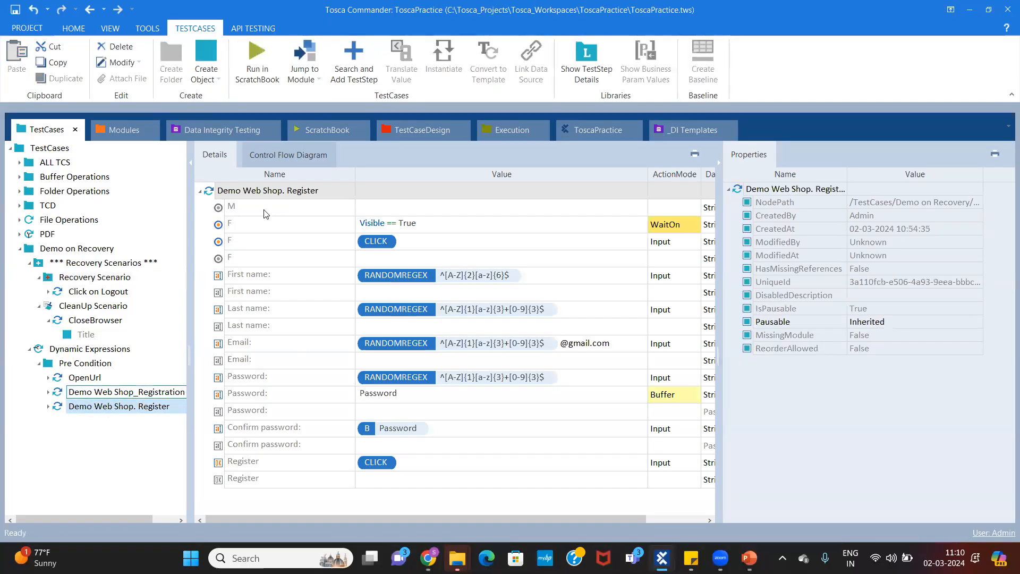
{"action": "left_click", "coordinate": [97, 352]}
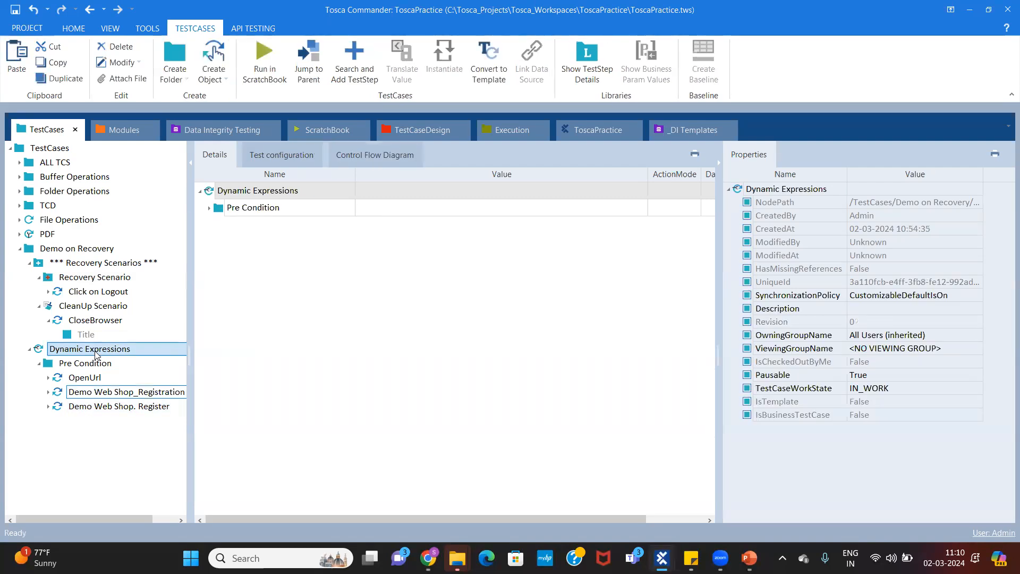
{"action": "left_click", "coordinate": [102, 394]}
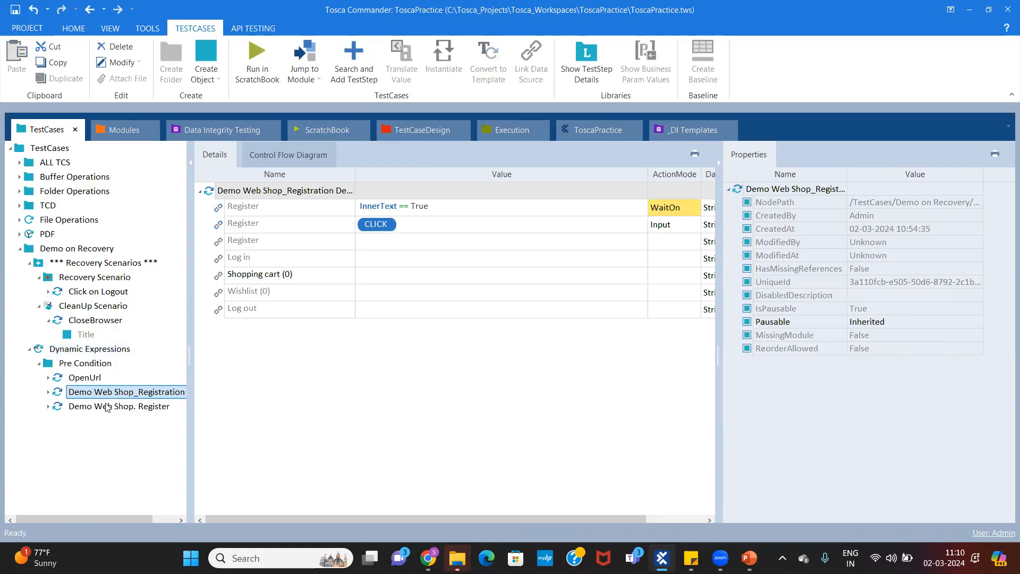
{"action": "left_click", "coordinate": [108, 407]}
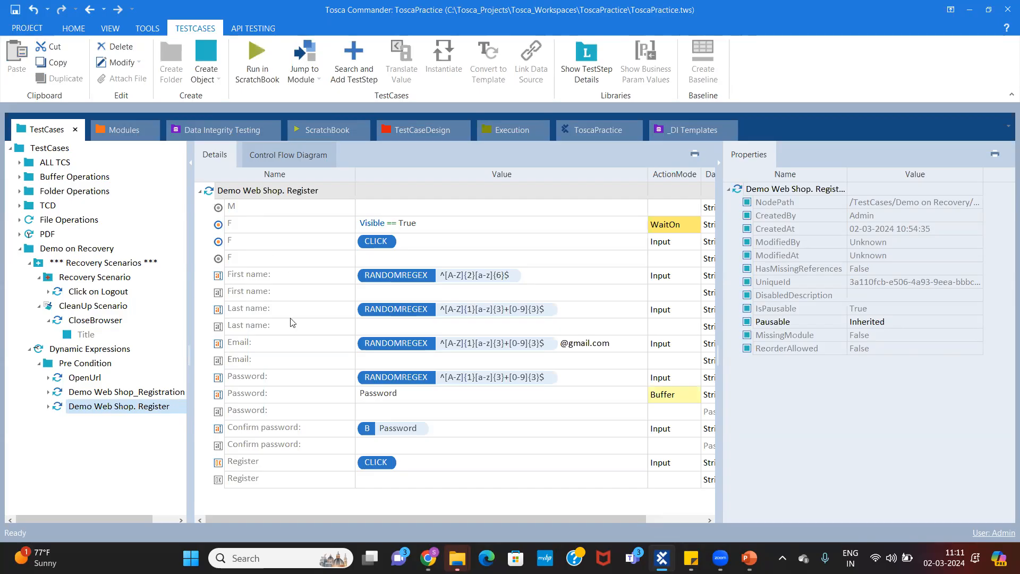
{"action": "left_click", "coordinate": [267, 410]}
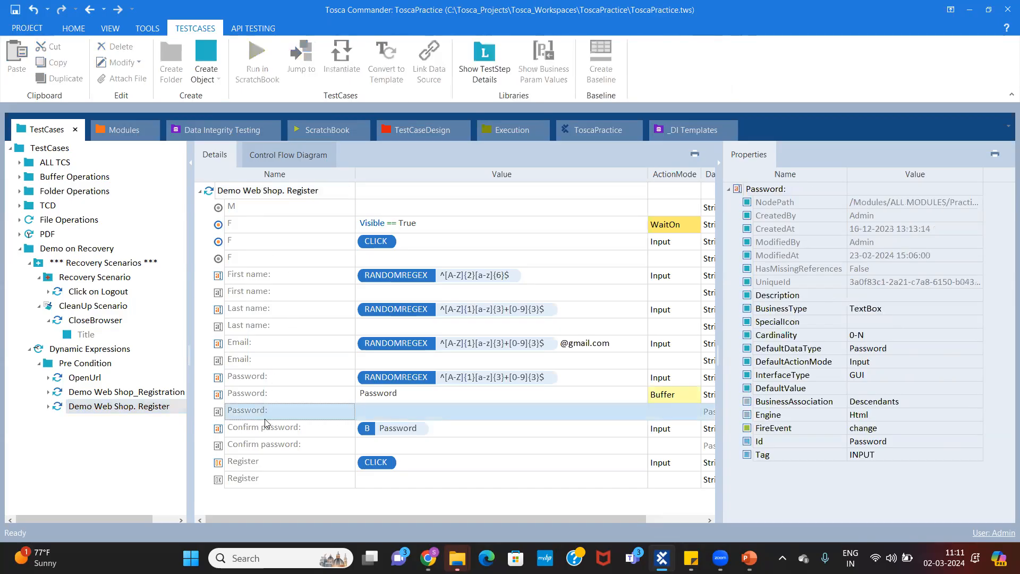
{"action": "left_click", "coordinate": [262, 428]}
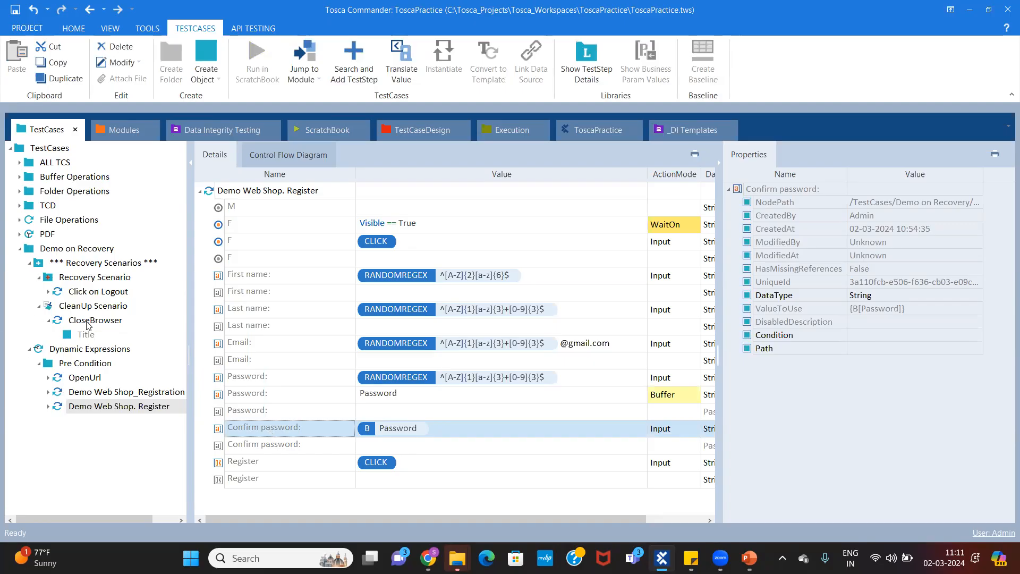
Go through the RetryLevel options of the Recovery Scenario and set the property to TestCase
{"action": "left_click", "coordinate": [110, 283]}
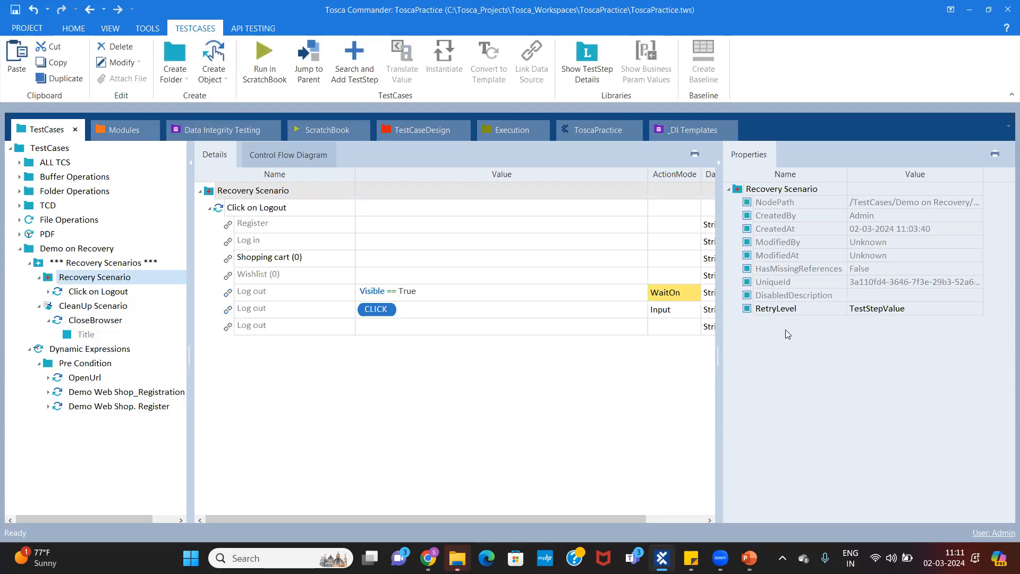
{"action": "left_click", "coordinate": [882, 309]}
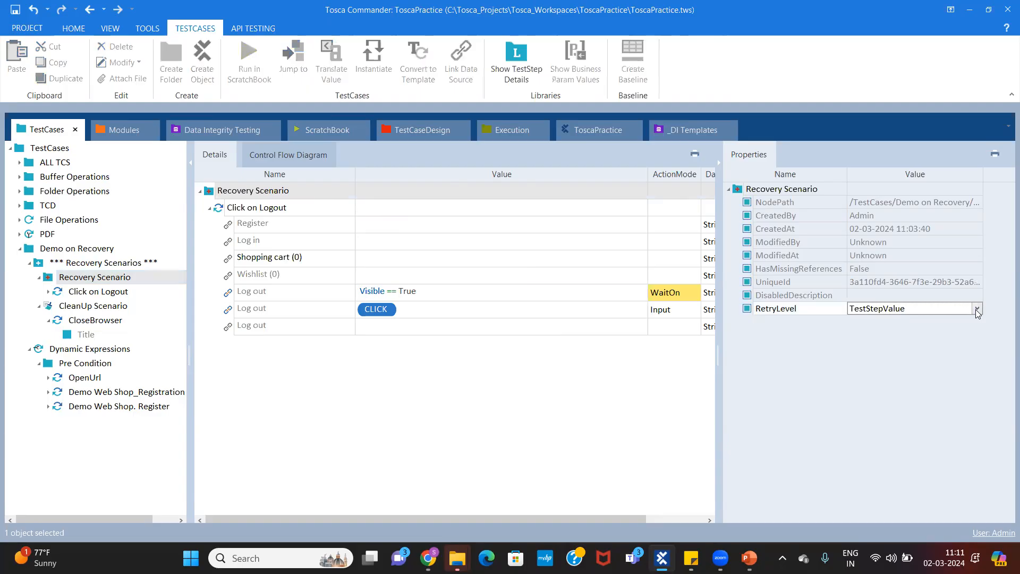
{"action": "left_click", "coordinate": [976, 309]}
{"action": "left_click", "coordinate": [870, 321]}
{"action": "left_click", "coordinate": [977, 308]}
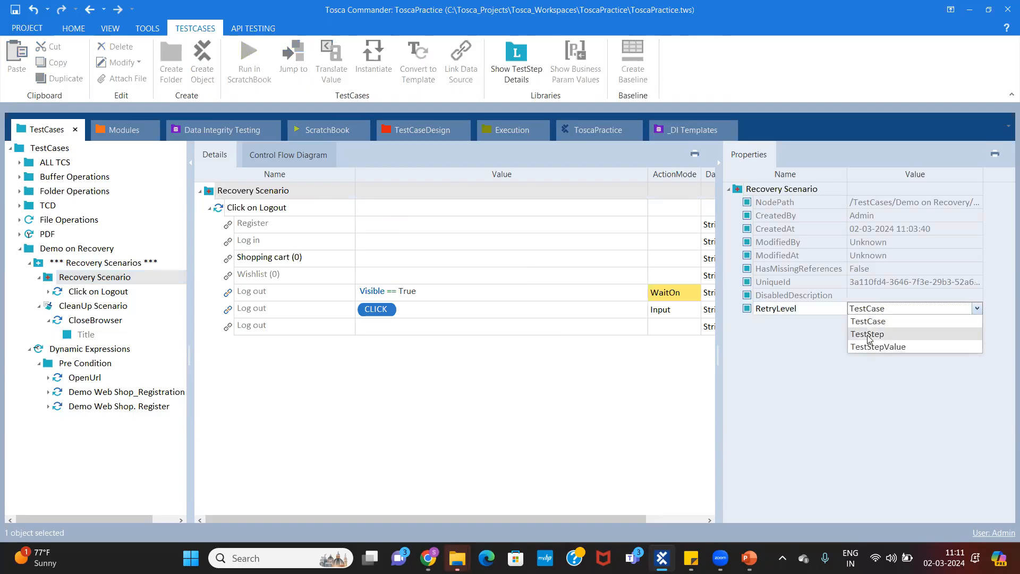
{"action": "left_click", "coordinate": [867, 334]}
{"action": "left_click", "coordinate": [977, 308]}
{"action": "left_click", "coordinate": [923, 347]}
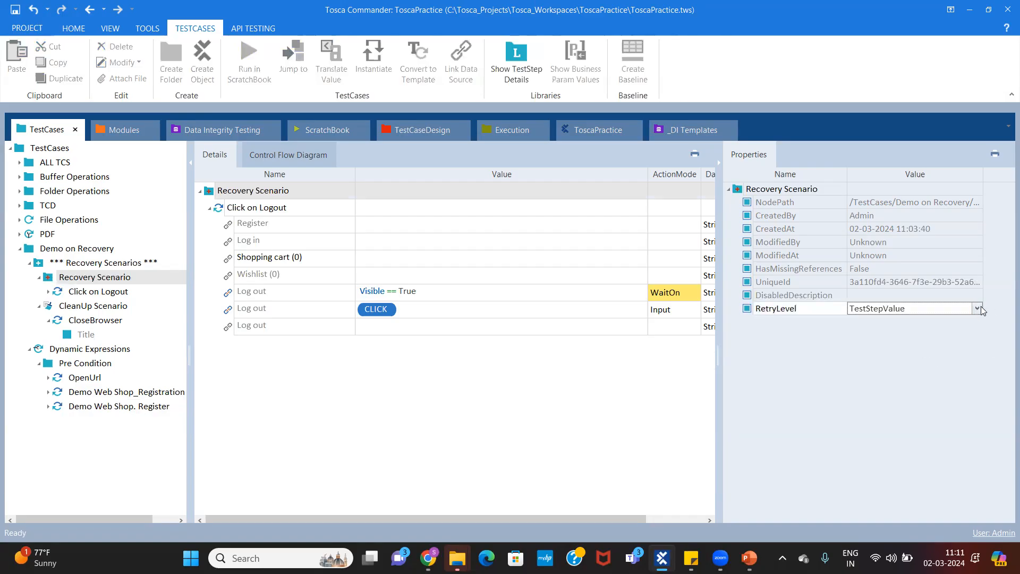
{"action": "left_click", "coordinate": [796, 377]}
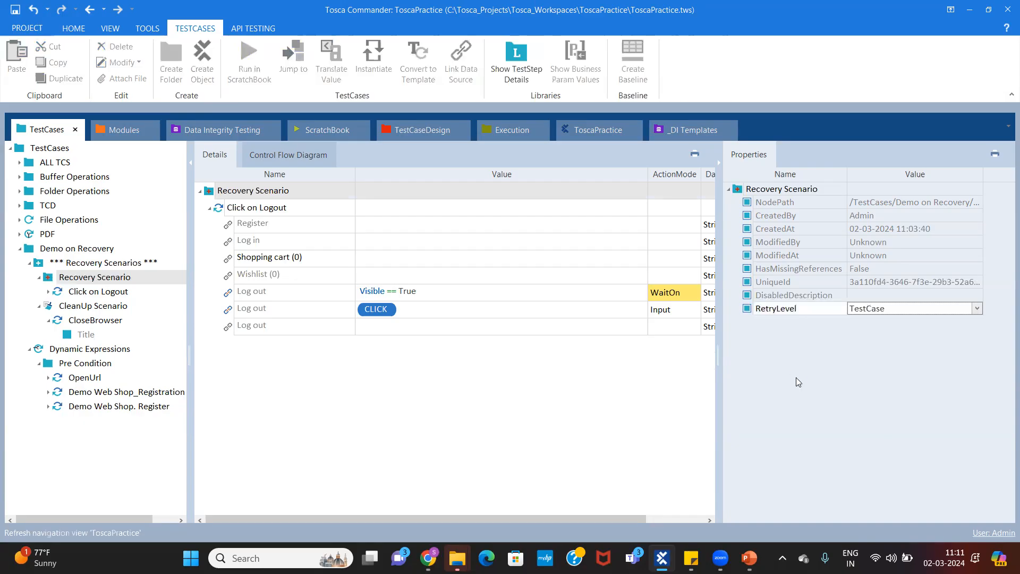
Review the CleanUp Scenario, and collapse the Click on Logout details and the Recovery Scenario, CleanUp Scenario and Pre Condition branches
{"action": "left_click", "coordinate": [209, 214]}
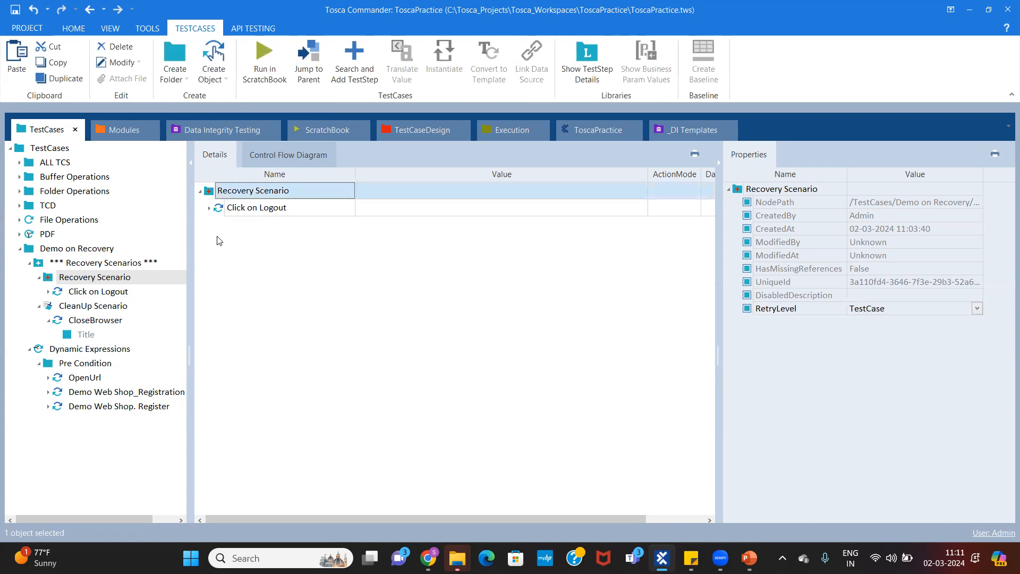
{"action": "left_click", "coordinate": [82, 311]}
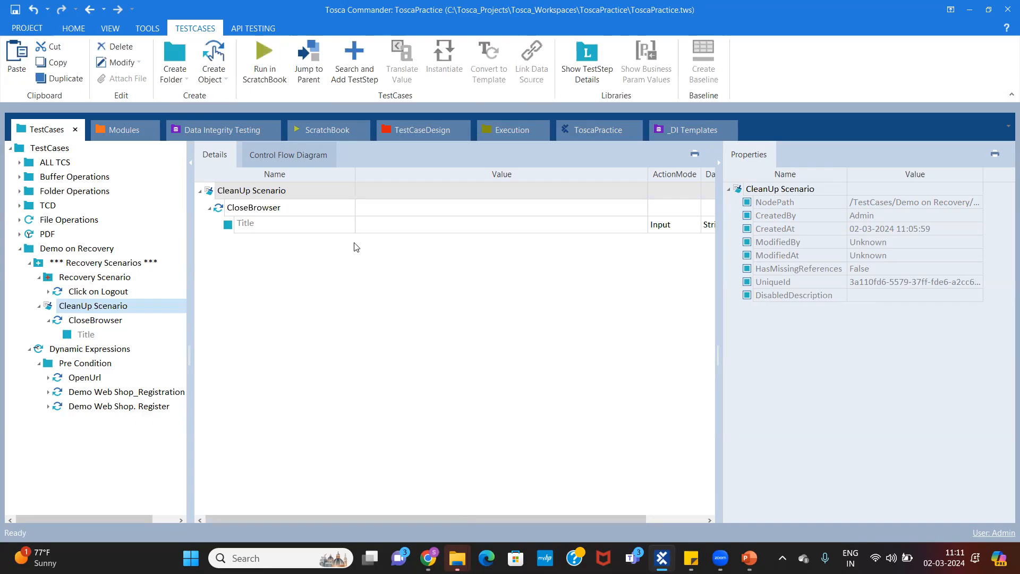
{"action": "left_click", "coordinate": [48, 320]}
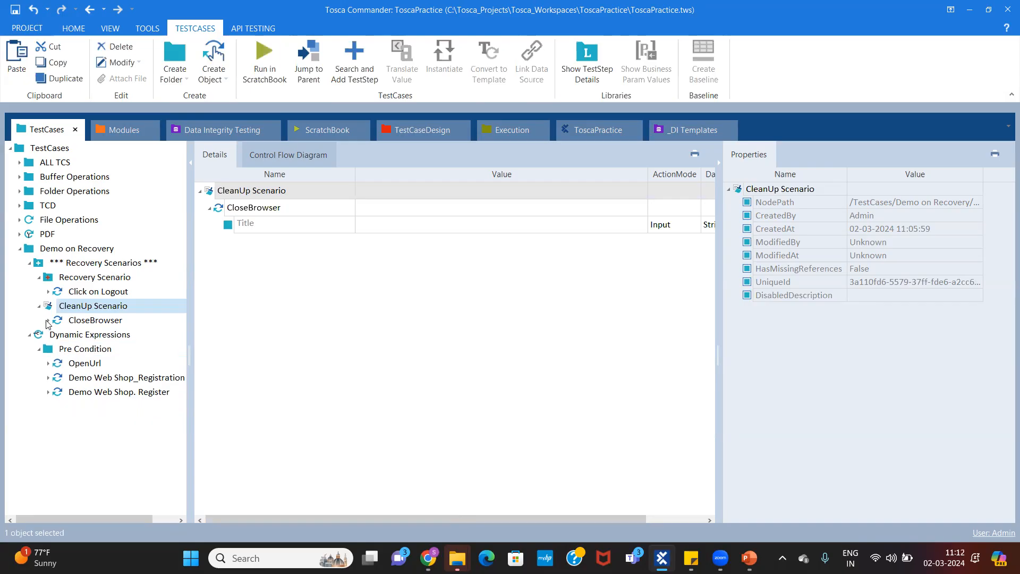
{"action": "left_click", "coordinate": [38, 277]}
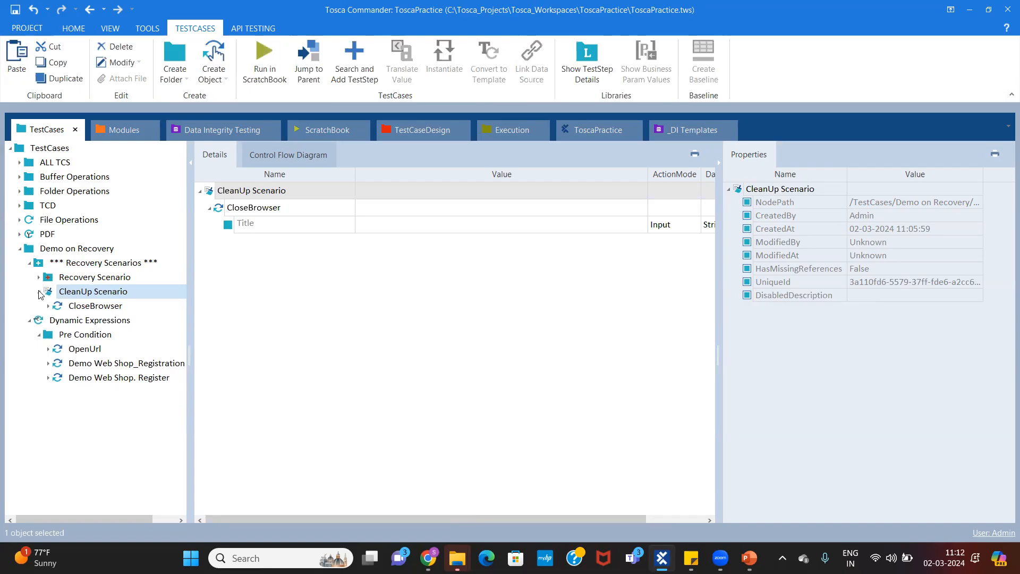
{"action": "left_click", "coordinate": [39, 292]}
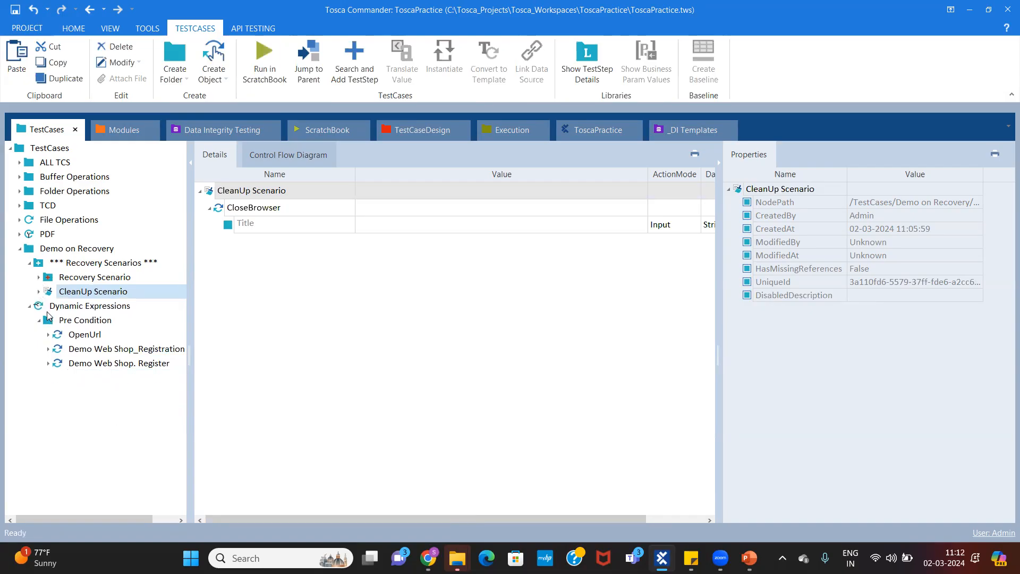
{"action": "left_click", "coordinate": [38, 321]}
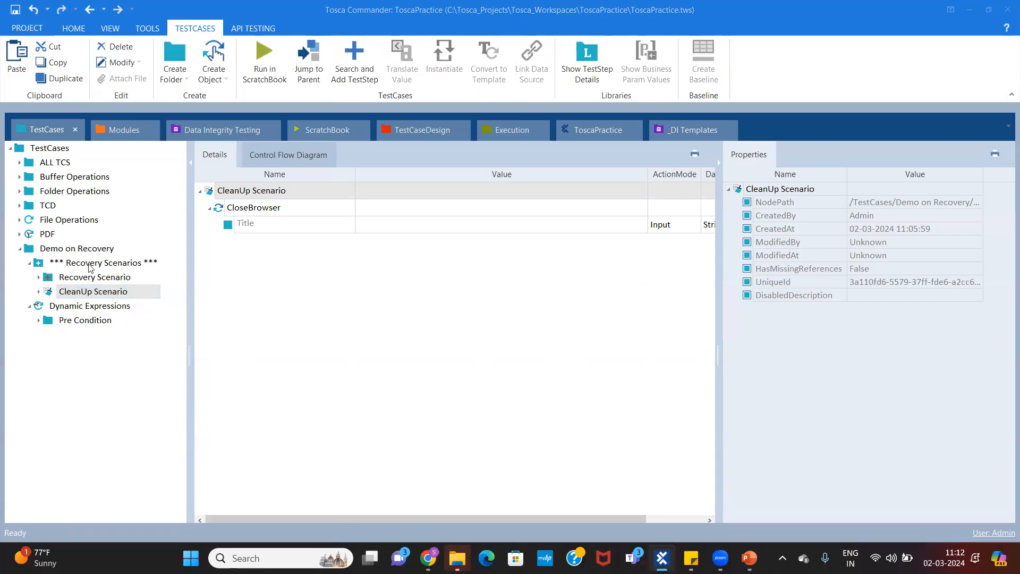
Examine the Recovery Scenarios collection alongside the Dynamic Expressions test case and its Pre Condition folder in Demo on Recovery
{"action": "left_click", "coordinate": [113, 266]}
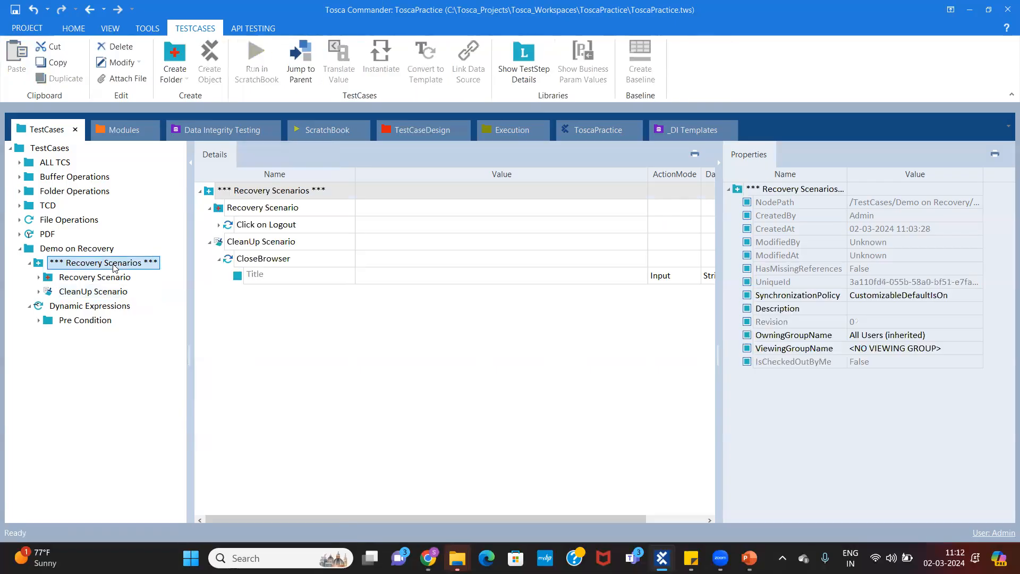
{"action": "left_click", "coordinate": [88, 308]}
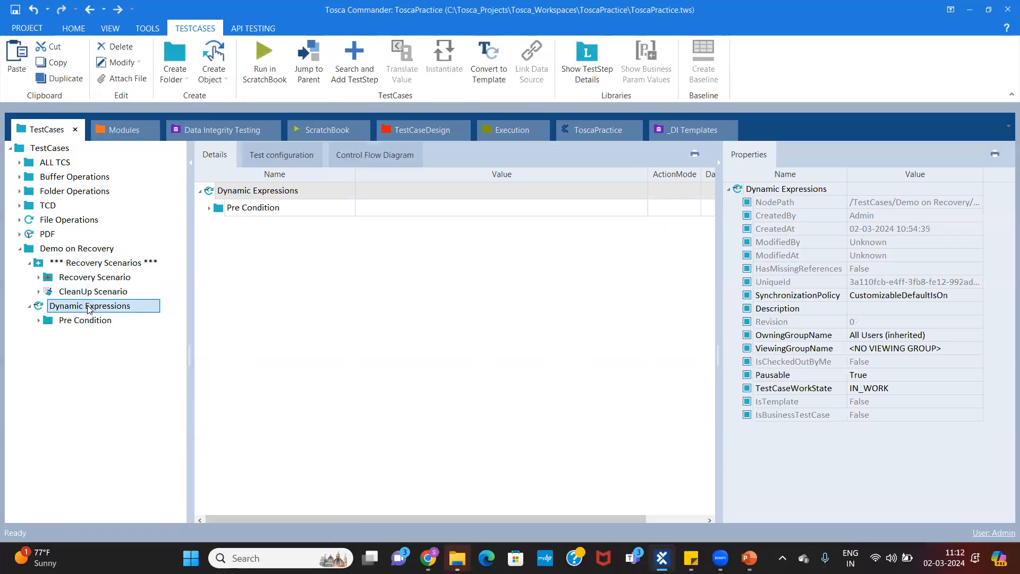
{"action": "left_click", "coordinate": [38, 321]}
{"action": "left_click", "coordinate": [39, 321]}
{"action": "left_click", "coordinate": [97, 320]}
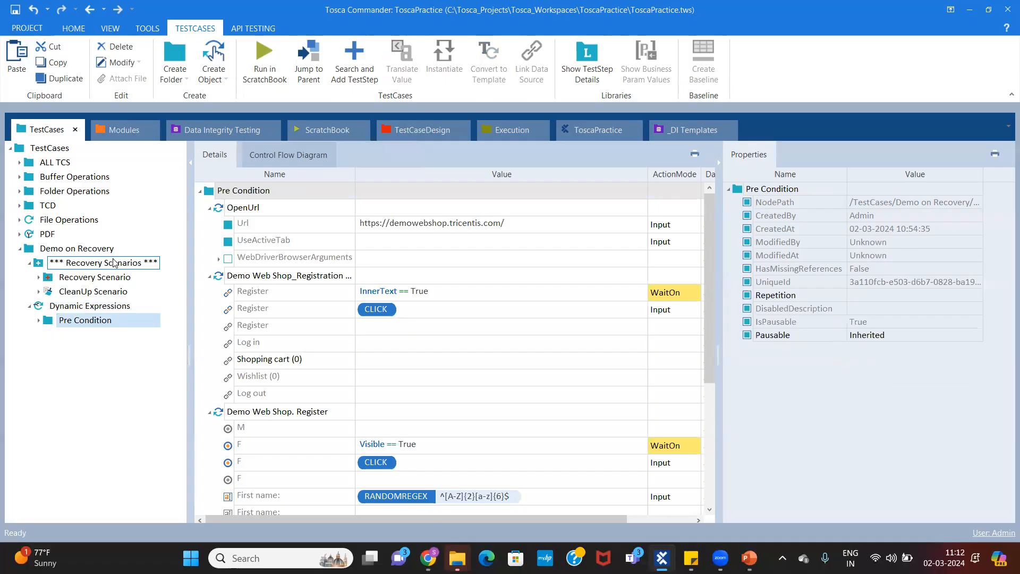
{"action": "left_click", "coordinate": [114, 308]}
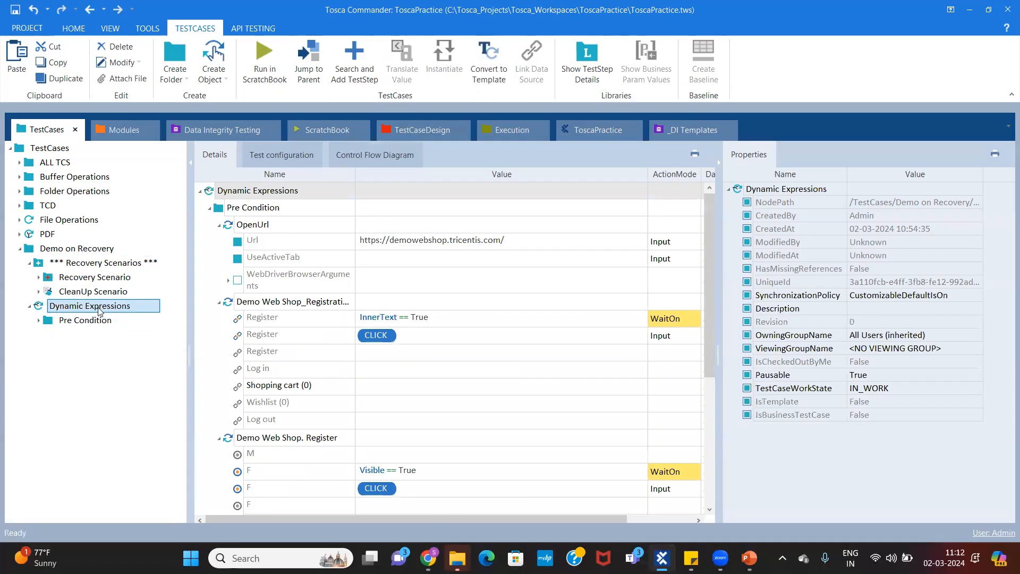
Compare the Recovery Scenario's Click on Logout step with the CleanUp Scenario's CloseBrowser step and the Dynamic Expressions test case
{"action": "left_click", "coordinate": [113, 280]}
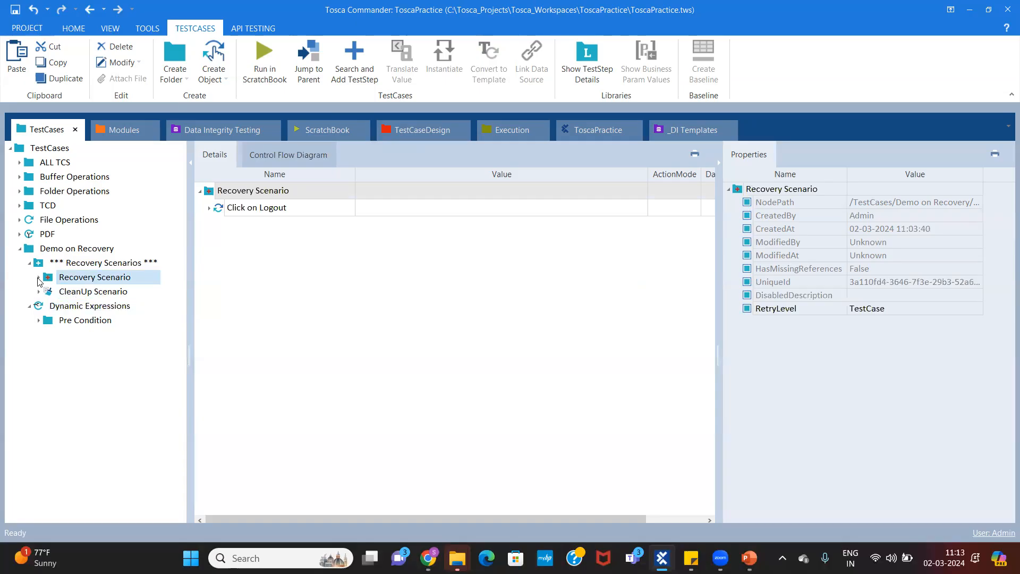
{"action": "double_click", "coordinate": [79, 282]}
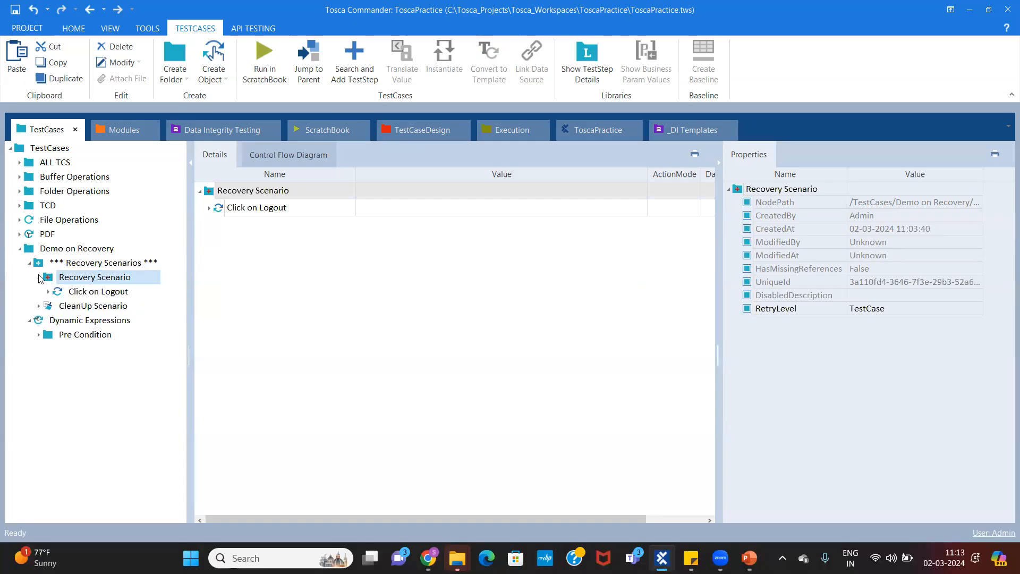
{"action": "left_click", "coordinate": [91, 291]}
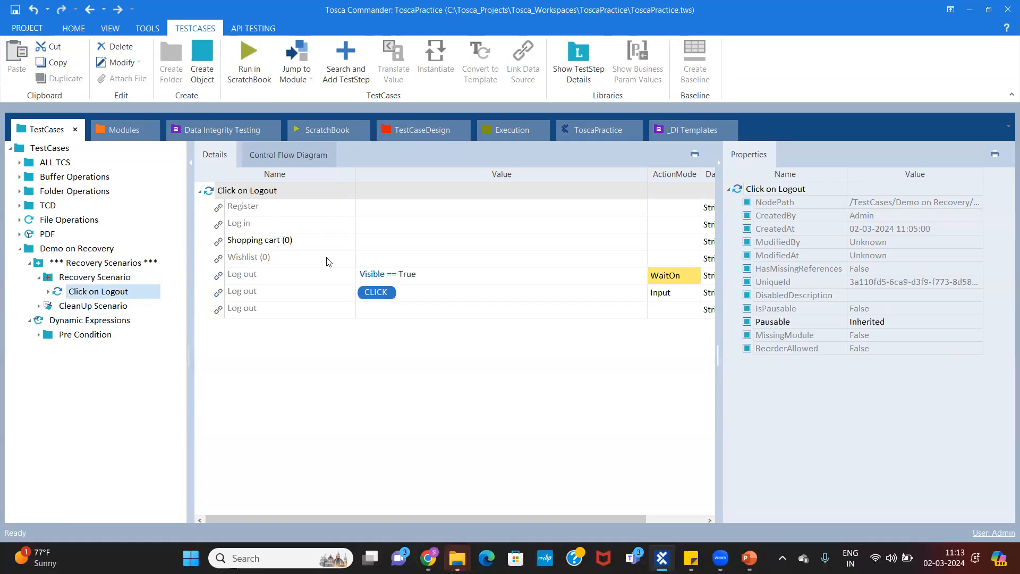
{"action": "left_click", "coordinate": [103, 323]}
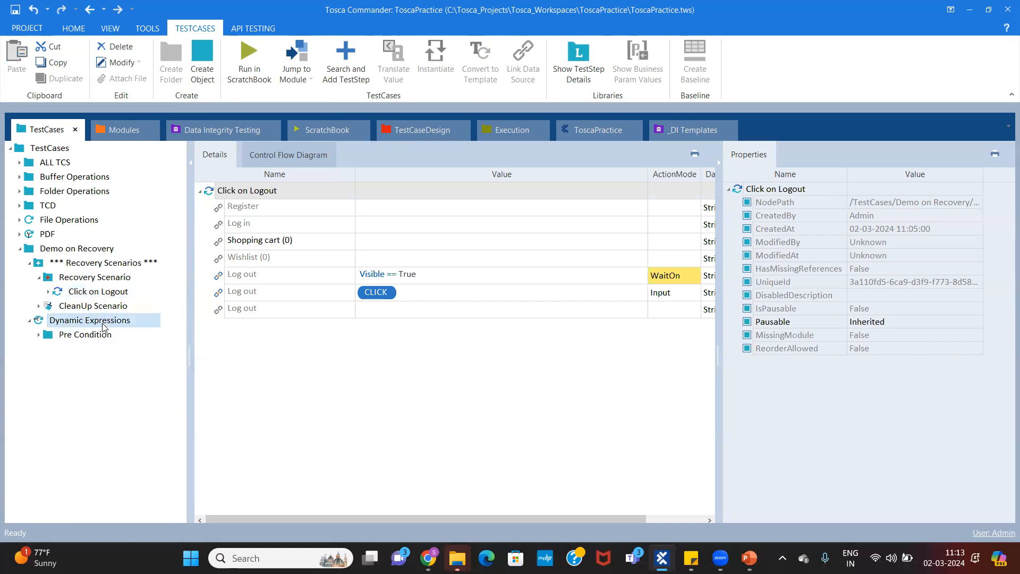
{"action": "left_click", "coordinate": [102, 278]}
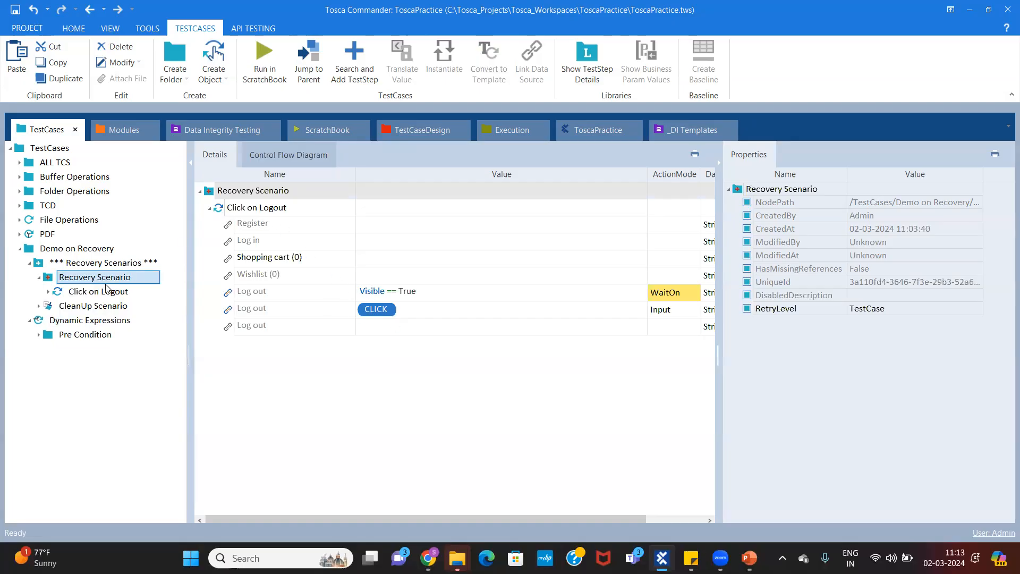
{"action": "left_click", "coordinate": [89, 307]}
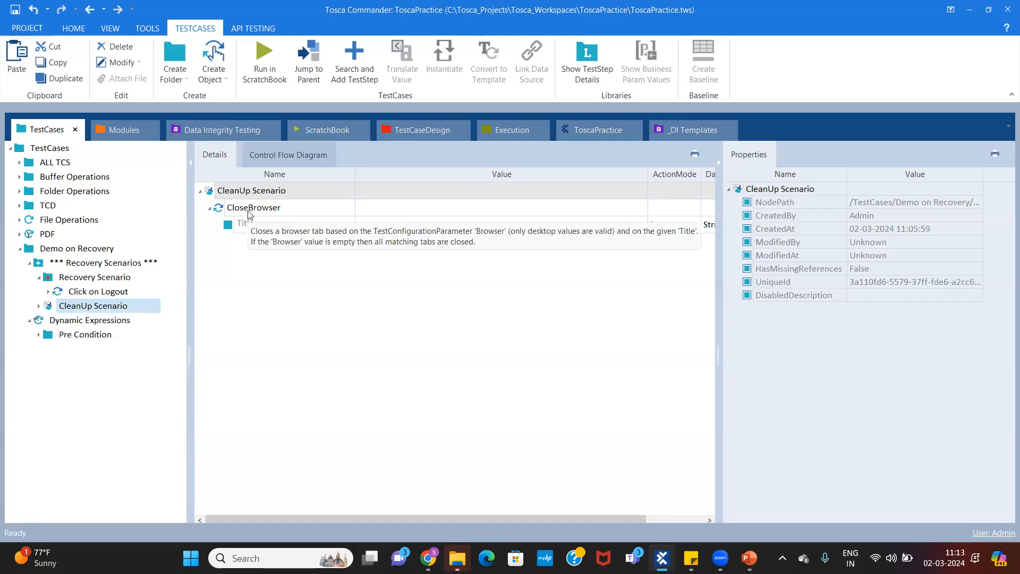
{"action": "left_click", "coordinate": [126, 277]}
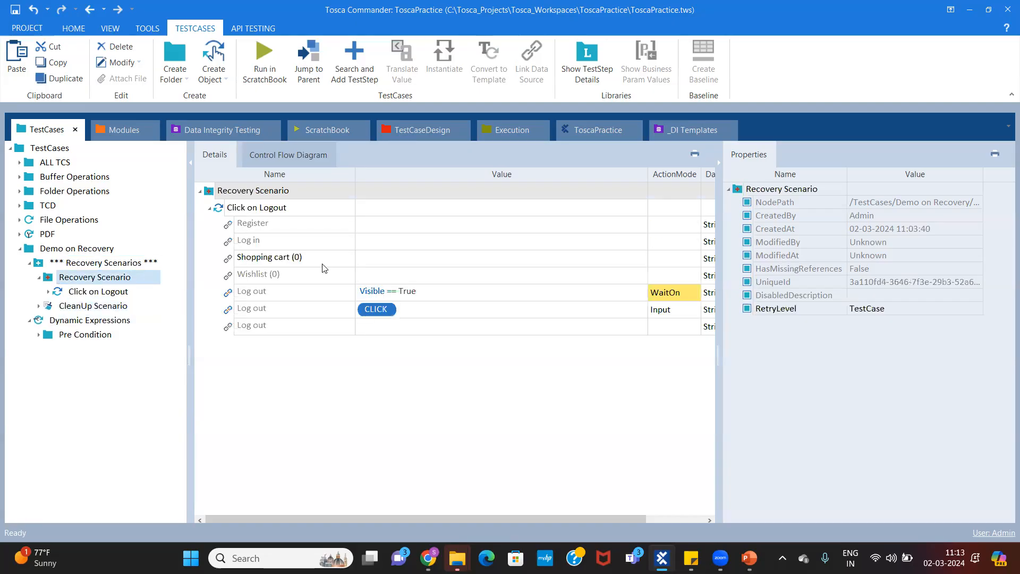
{"action": "left_click", "coordinate": [92, 322]}
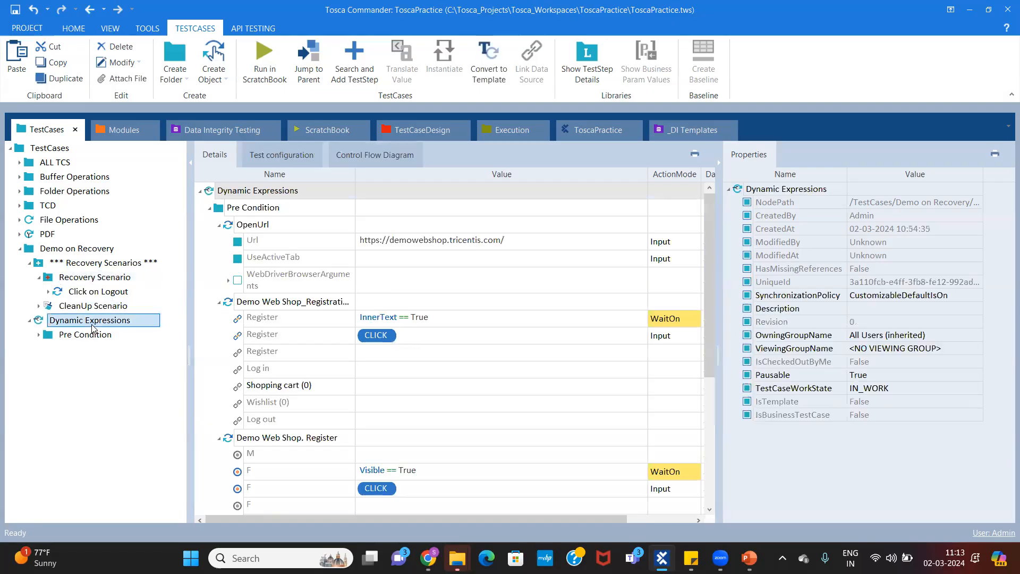
Collapse the details of the OpenUrl, Demo Web Shop_Registration and Demo Web Shop. Register steps in Pre Condition
{"action": "left_click", "coordinate": [86, 335]}
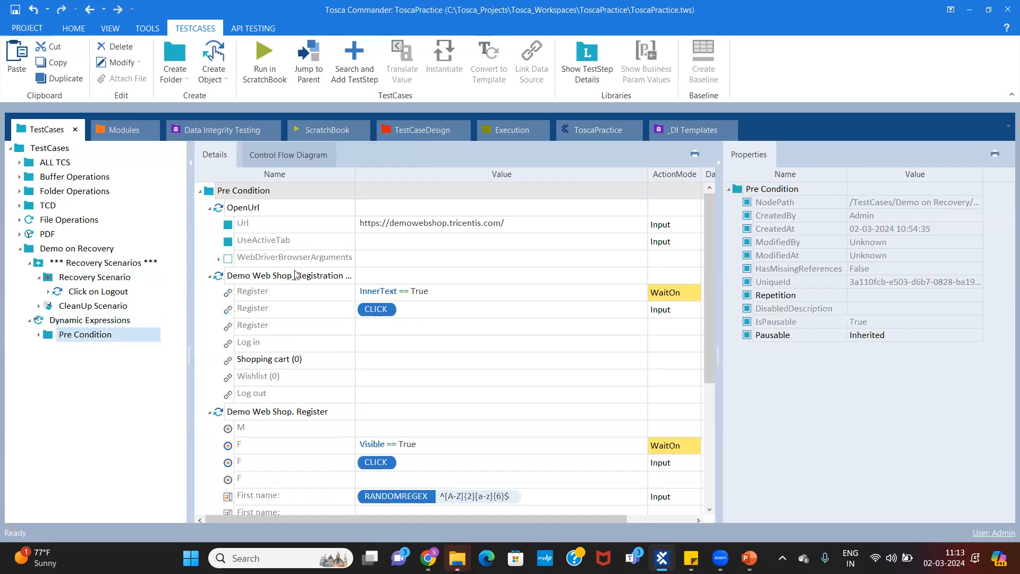
{"action": "left_click", "coordinate": [211, 209]}
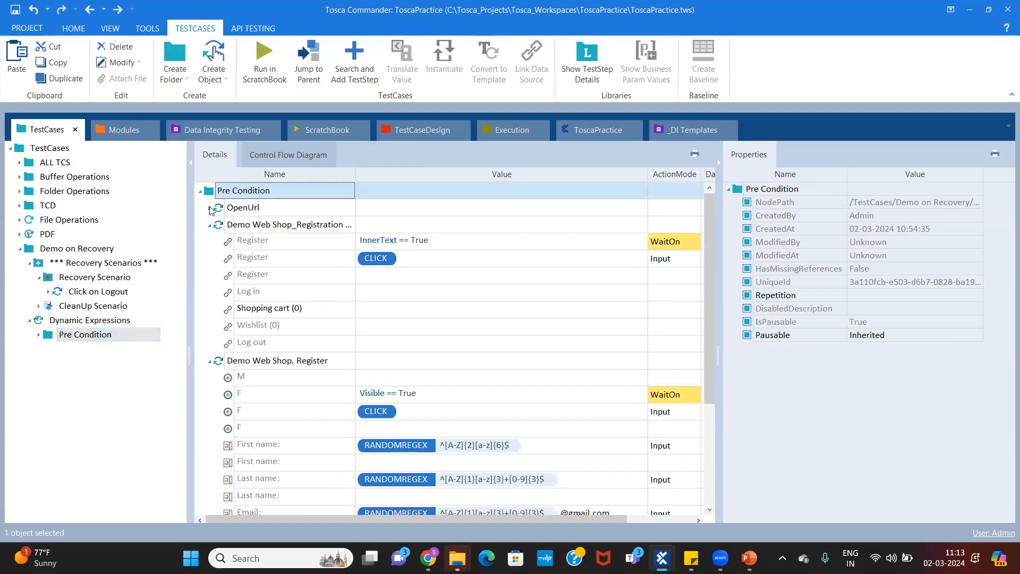
{"action": "left_click", "coordinate": [211, 227]}
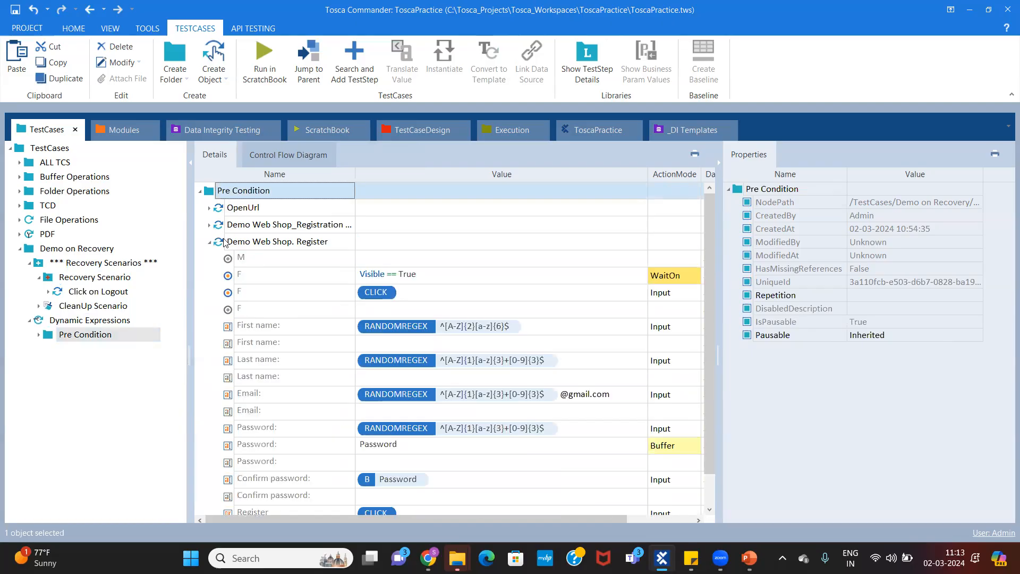
{"action": "left_click", "coordinate": [210, 243]}
Review the Click on Logout recovery step, the Dynamic Expressions Pre Condition steps, and the Title value of the CleanUp Scenario's CloseBrowser step
{"action": "left_click", "coordinate": [114, 293]}
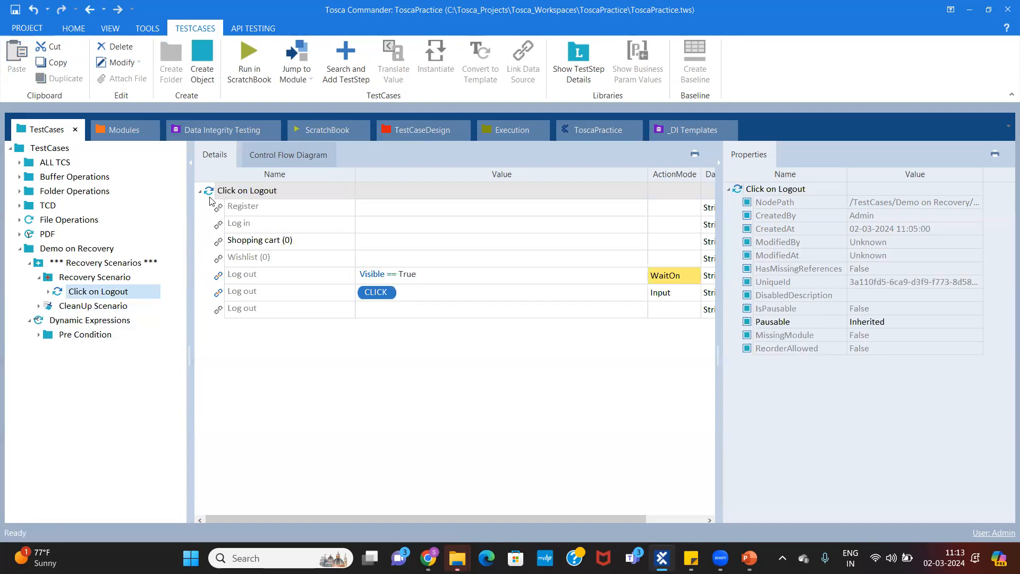
{"action": "double_click", "coordinate": [106, 336]}
{"action": "left_click", "coordinate": [108, 339]}
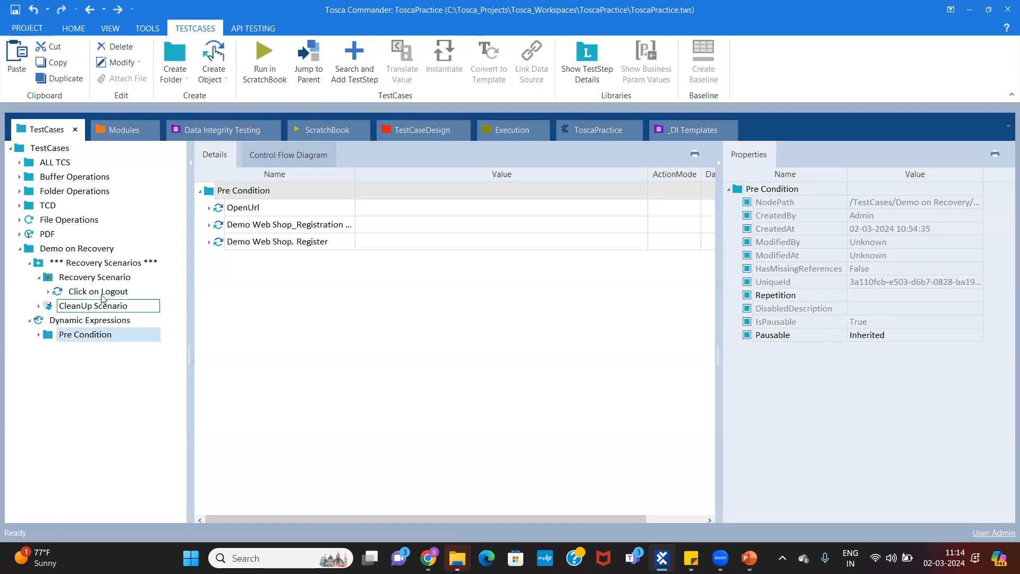
{"action": "left_click", "coordinate": [104, 277]}
{"action": "left_click", "coordinate": [106, 322]}
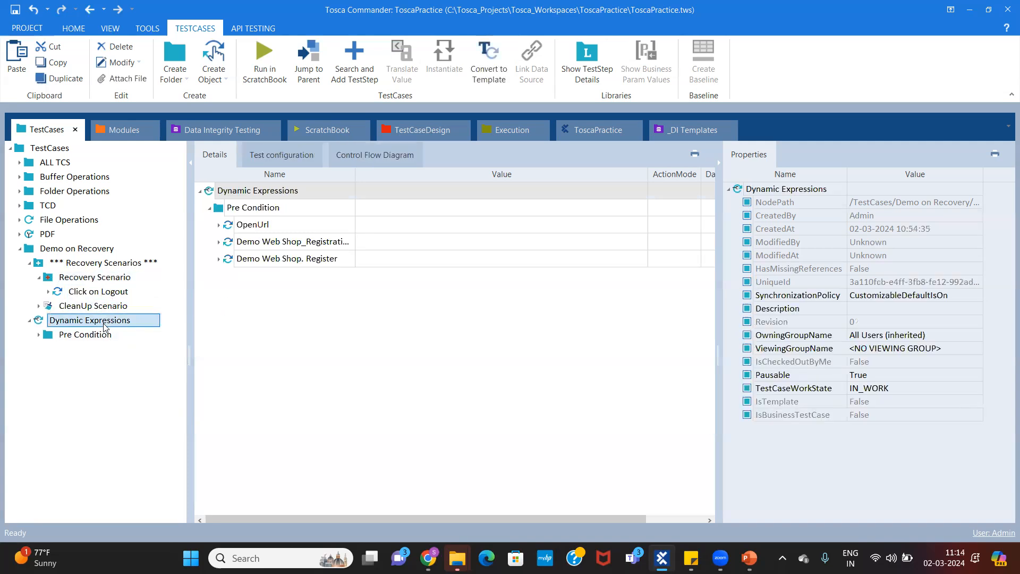
{"action": "left_click", "coordinate": [108, 278]}
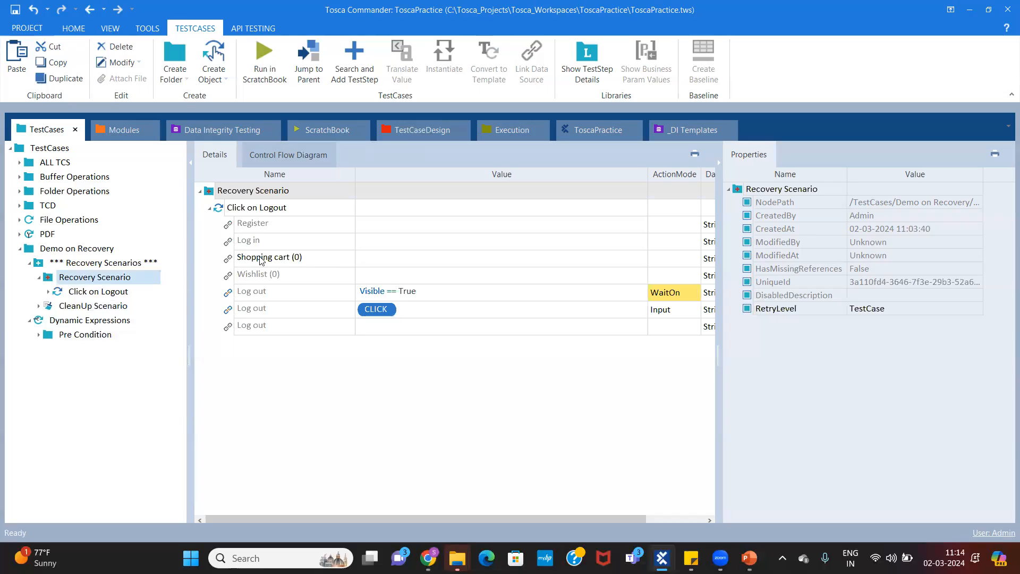
{"action": "left_click", "coordinate": [281, 208]}
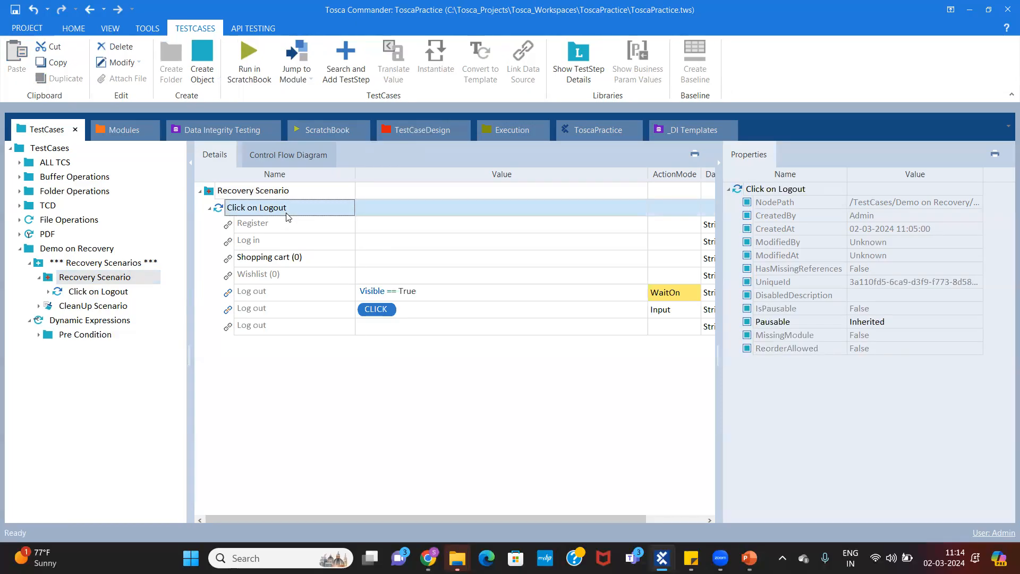
{"action": "left_click", "coordinate": [106, 308]}
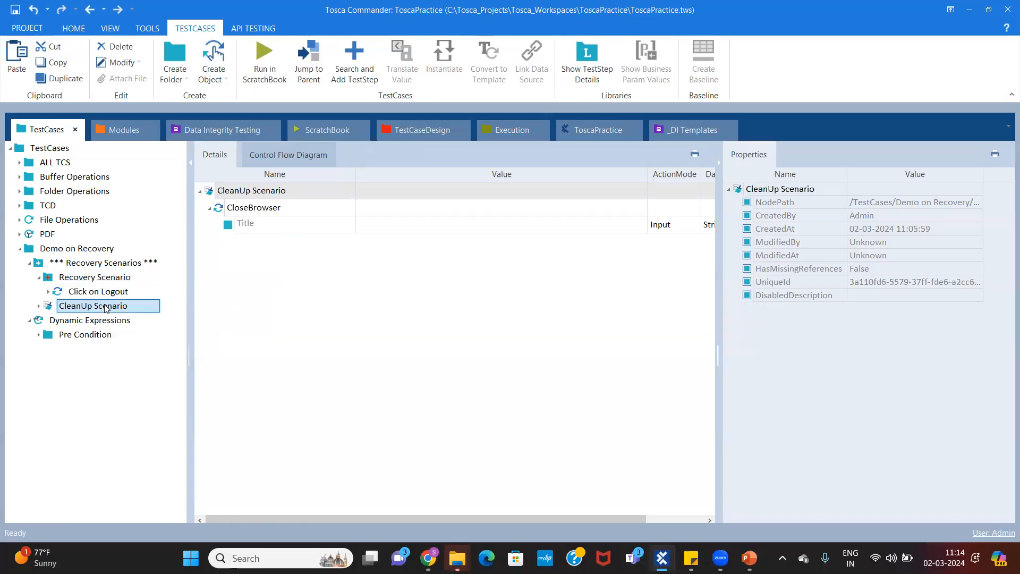
{"action": "left_click", "coordinate": [278, 224]}
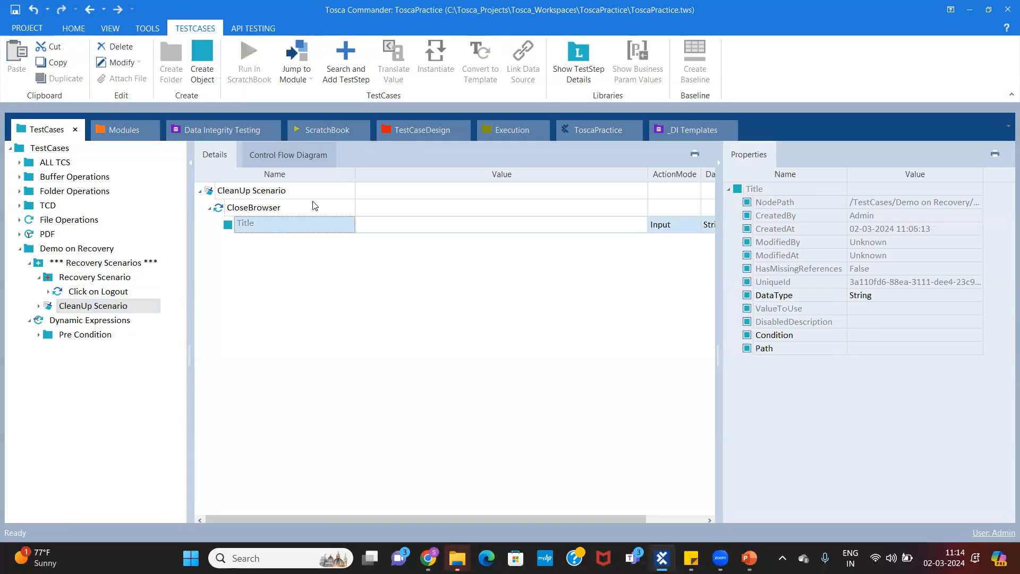
Open the Recovery Scenarios collection of Main Project under ALL TCS to view its recovery and cleanup steps
{"action": "left_click", "coordinate": [20, 162]}
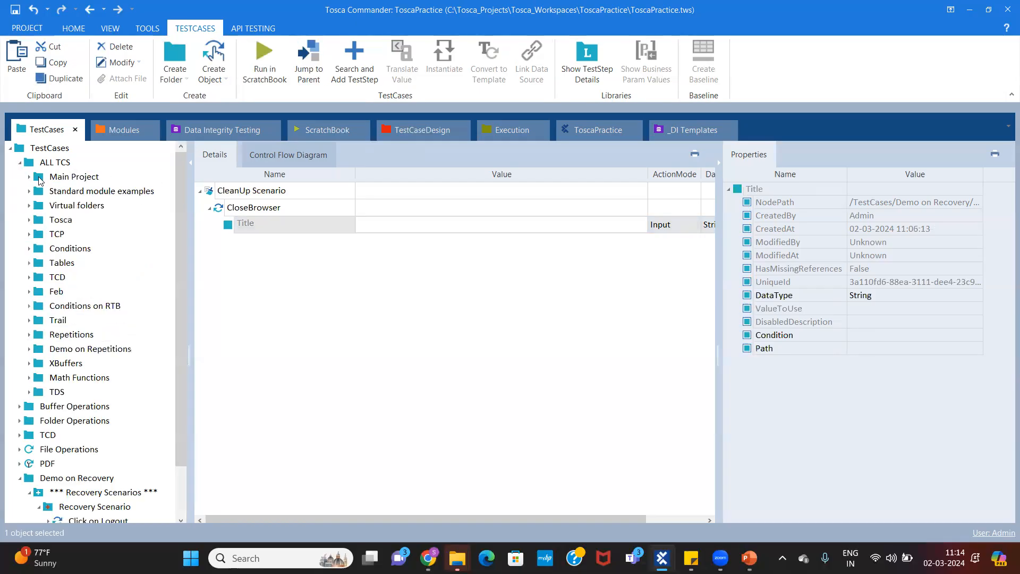
{"action": "left_click", "coordinate": [29, 176]}
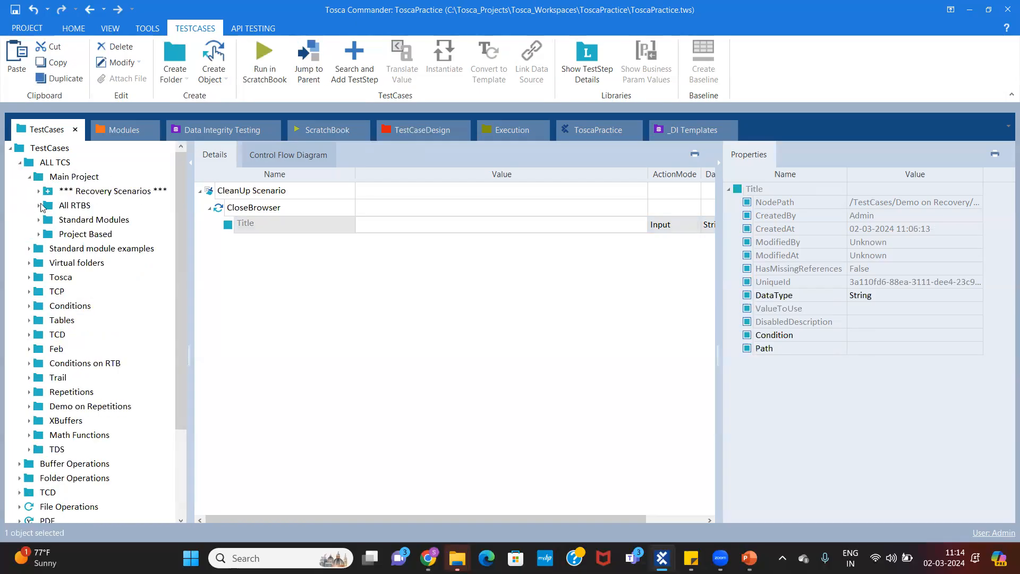
{"action": "left_click", "coordinate": [39, 190]}
{"action": "left_click", "coordinate": [76, 211]}
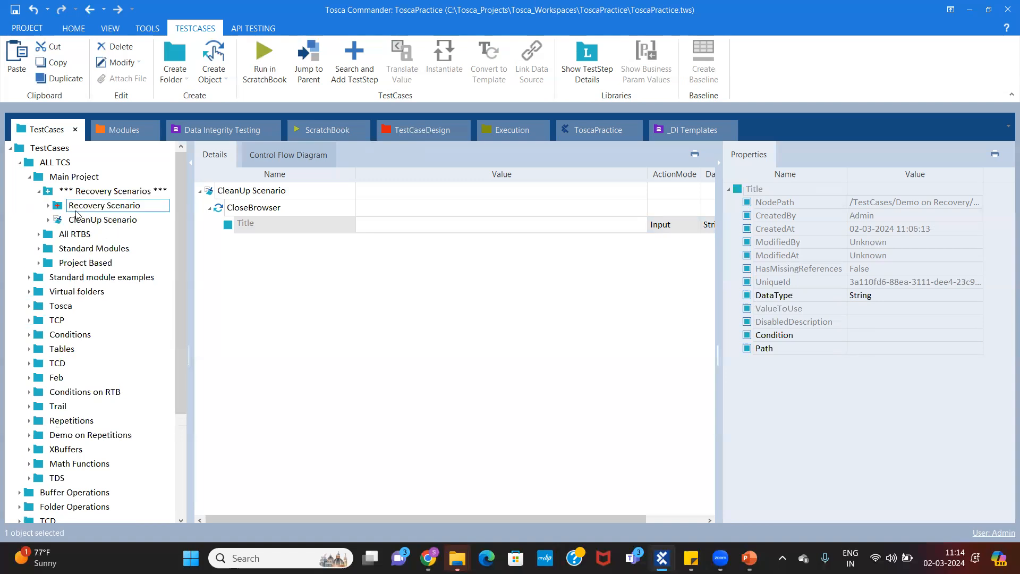
{"action": "left_click", "coordinate": [88, 196]}
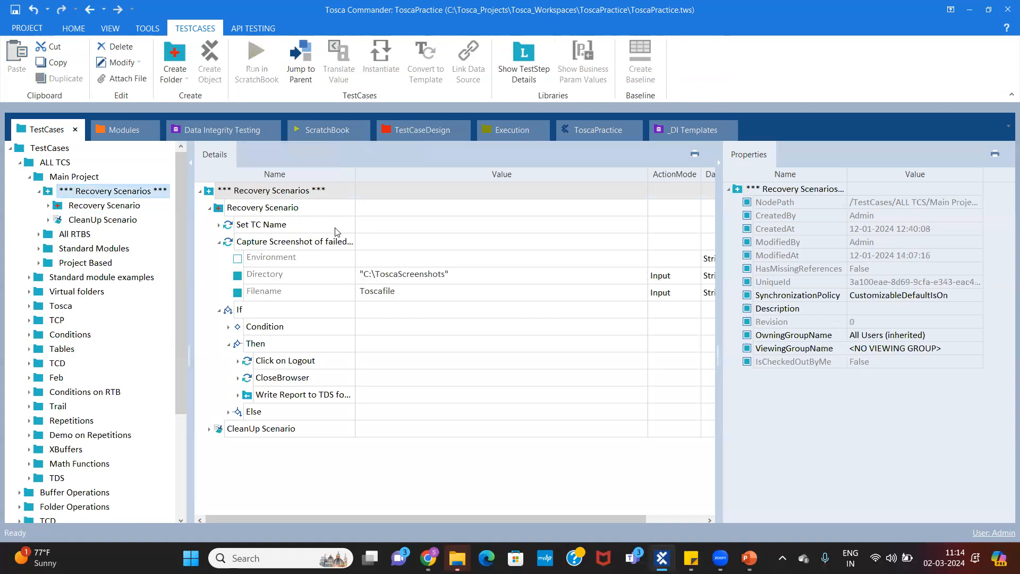
Examine the Log out visibility check in the Click on Logout step under the Recovery Scenario's If condition
{"action": "left_click", "coordinate": [219, 244]}
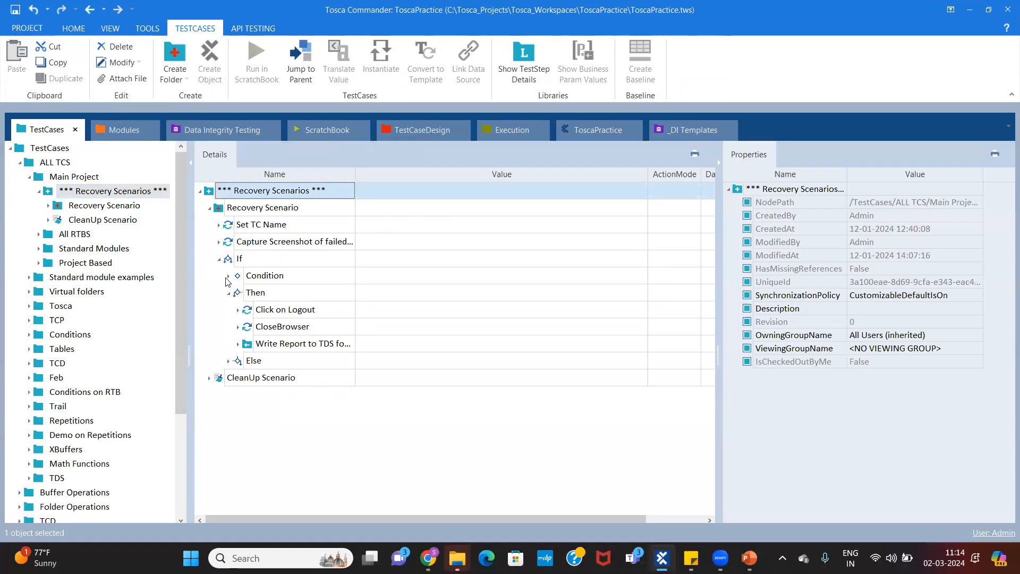
{"action": "left_click", "coordinate": [229, 276]}
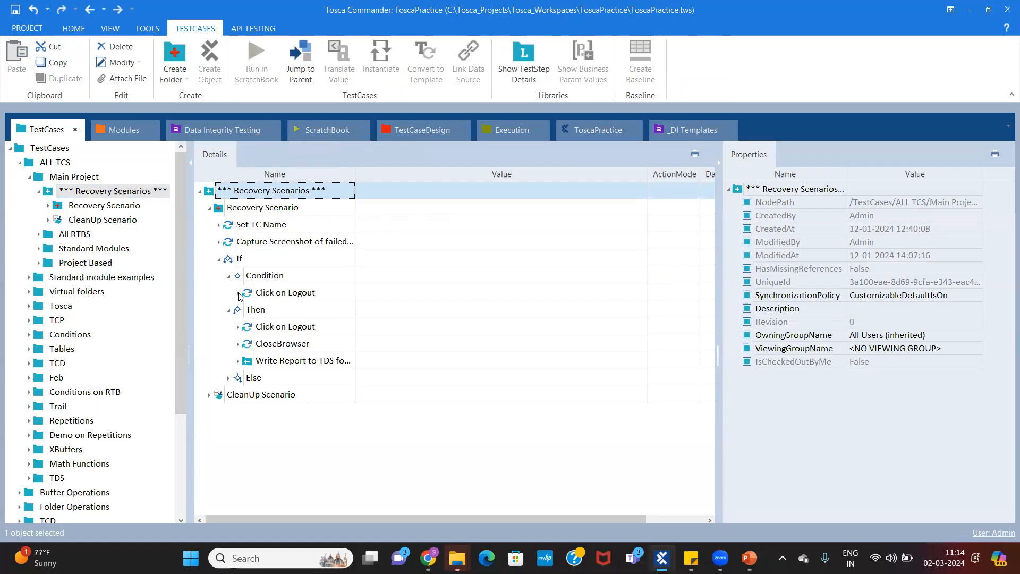
{"action": "left_click", "coordinate": [238, 293]}
{"action": "left_click", "coordinate": [311, 298]}
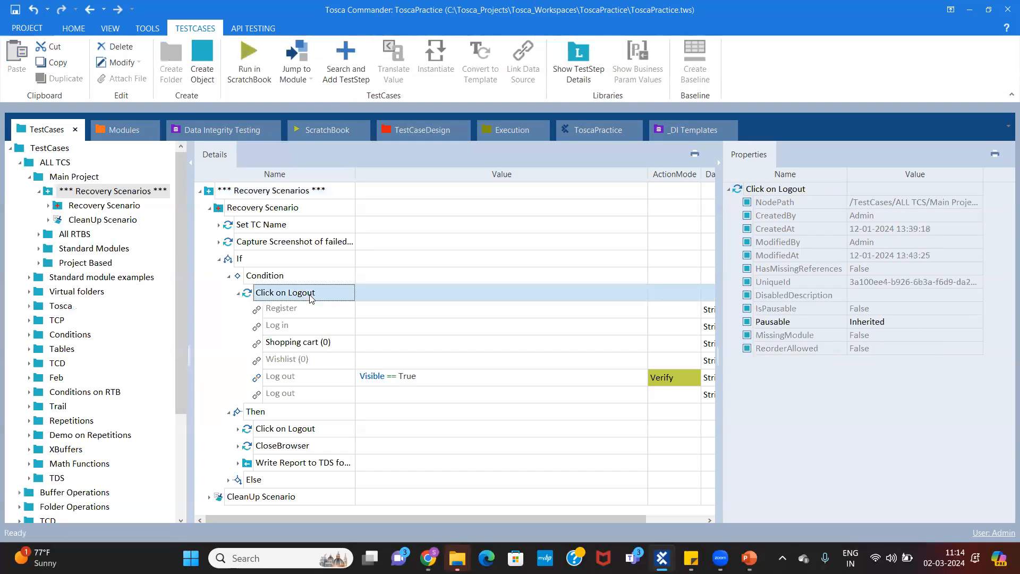
{"action": "left_click", "coordinate": [338, 376]}
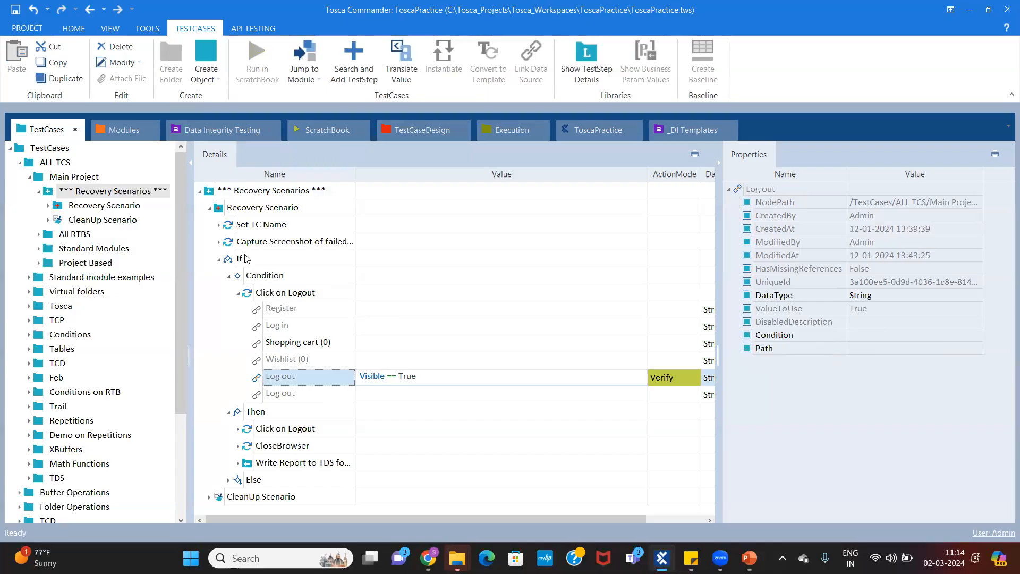
{"action": "left_click", "coordinate": [239, 294]}
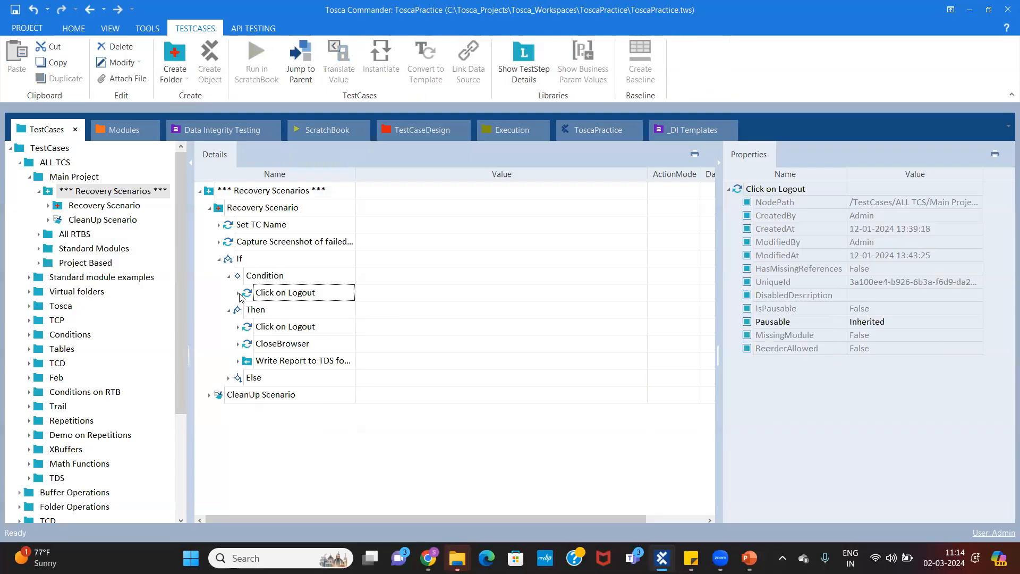
Review the Click on Logout and CloseBrowser step values in the Then branch, and collapse the If block
{"action": "left_click", "coordinate": [238, 327]}
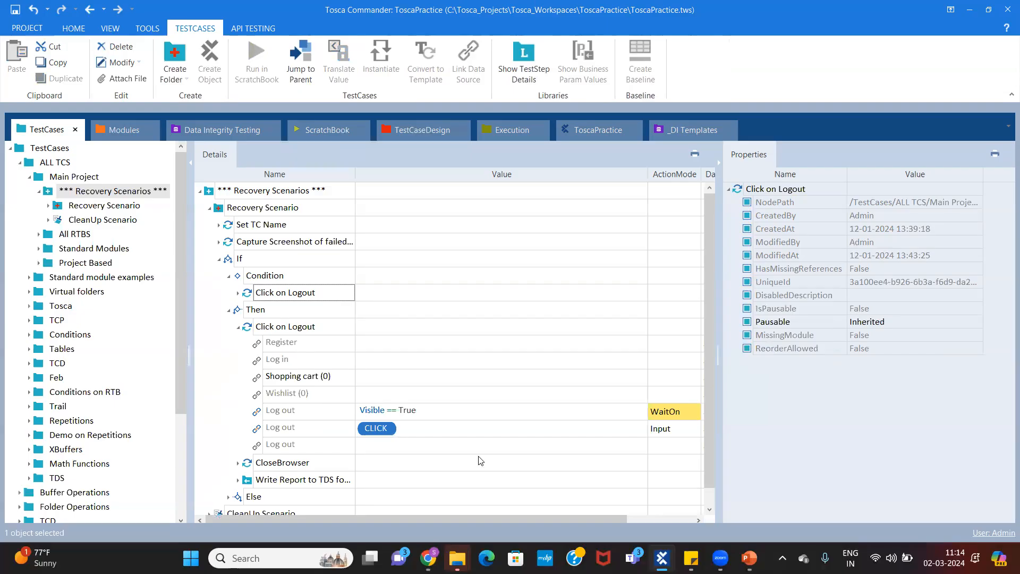
{"action": "left_click", "coordinate": [238, 327]}
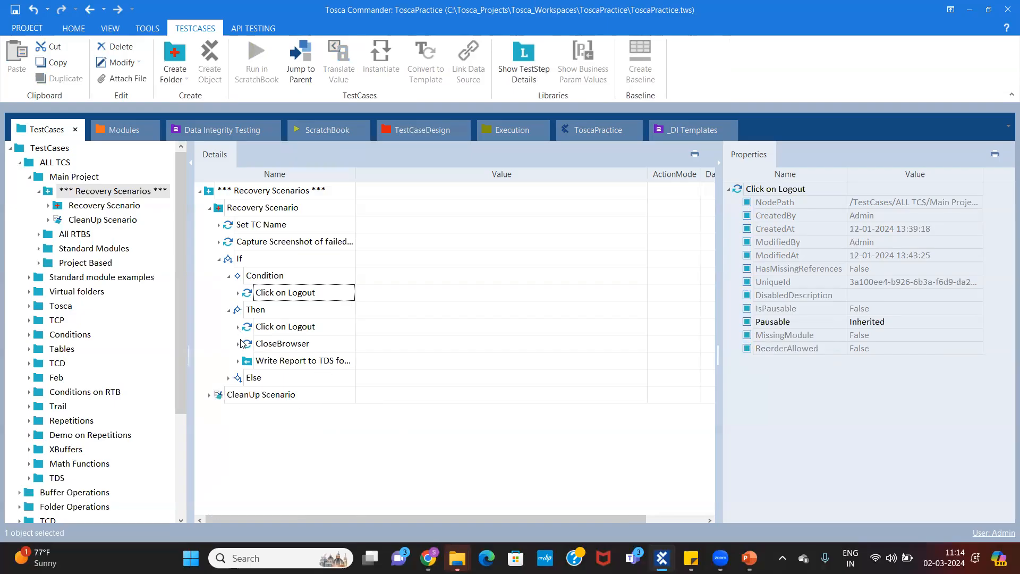
{"action": "left_click", "coordinate": [238, 344]}
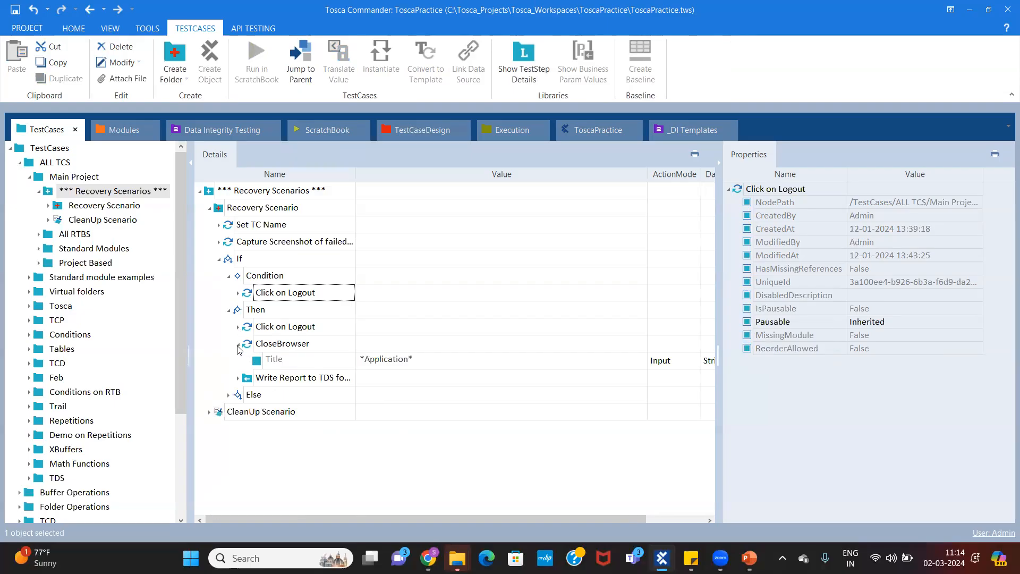
{"action": "left_click", "coordinate": [387, 366]}
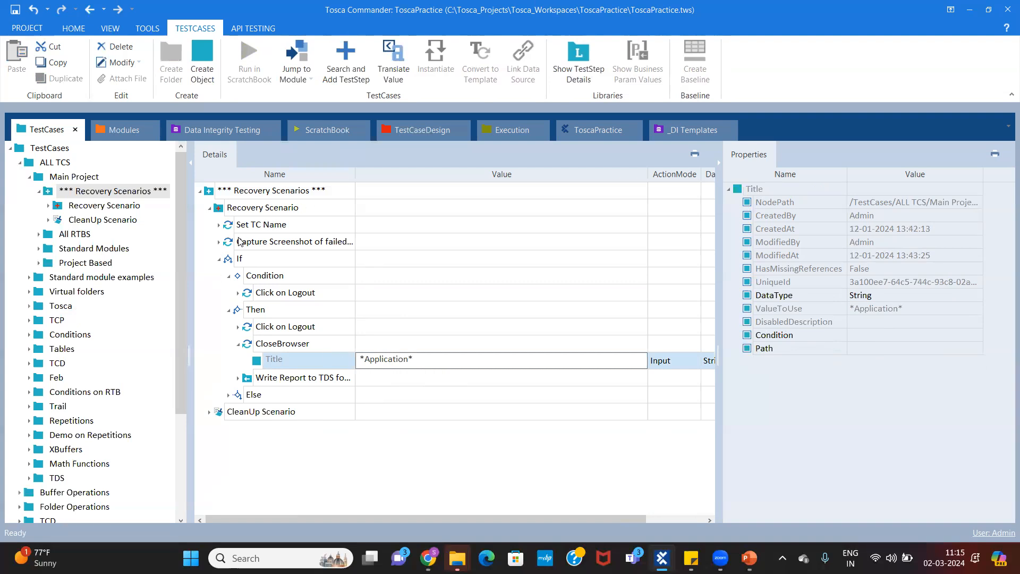
{"action": "left_click", "coordinate": [221, 260]}
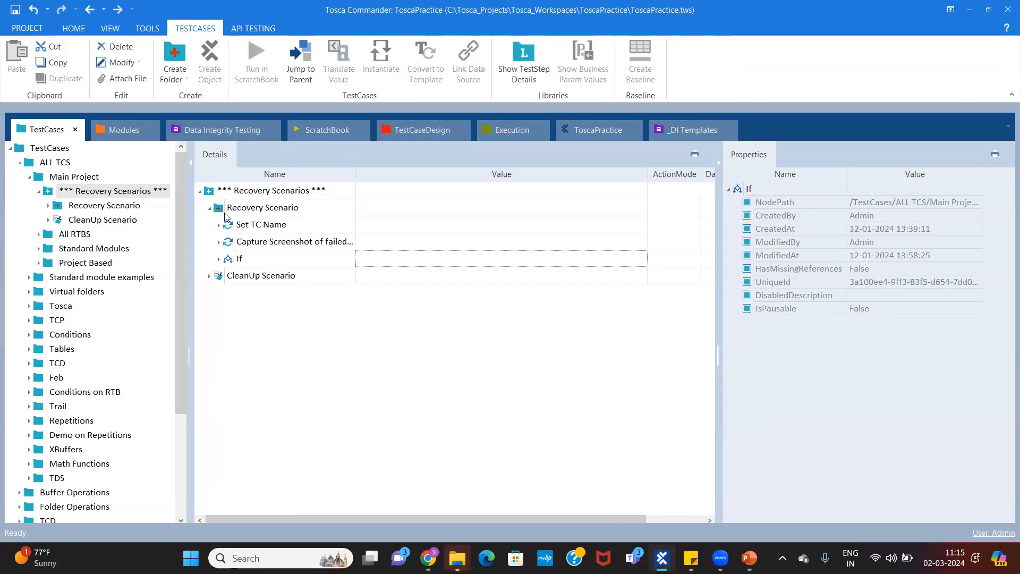
Inspect the Buffer value of the Set TC Name step and the properties of Main Project's Recovery Scenario
{"action": "left_click", "coordinate": [219, 225]}
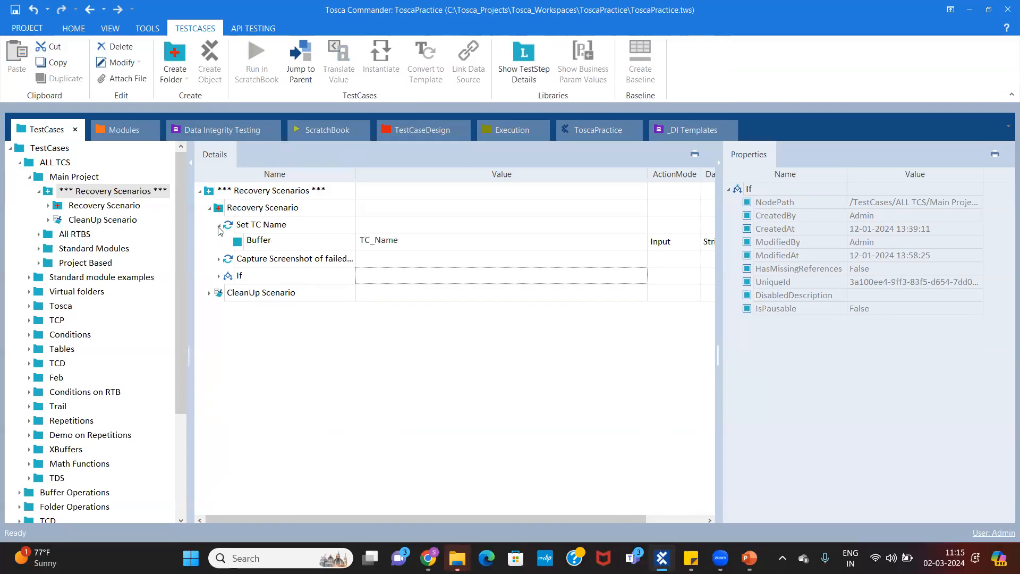
{"action": "left_click", "coordinate": [264, 207]}
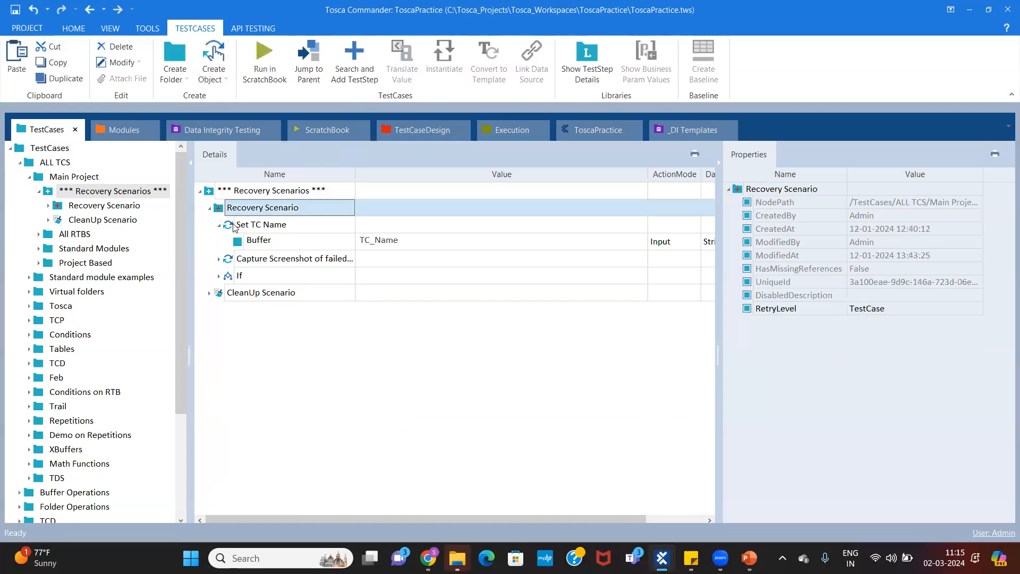
{"action": "left_click", "coordinate": [219, 226]}
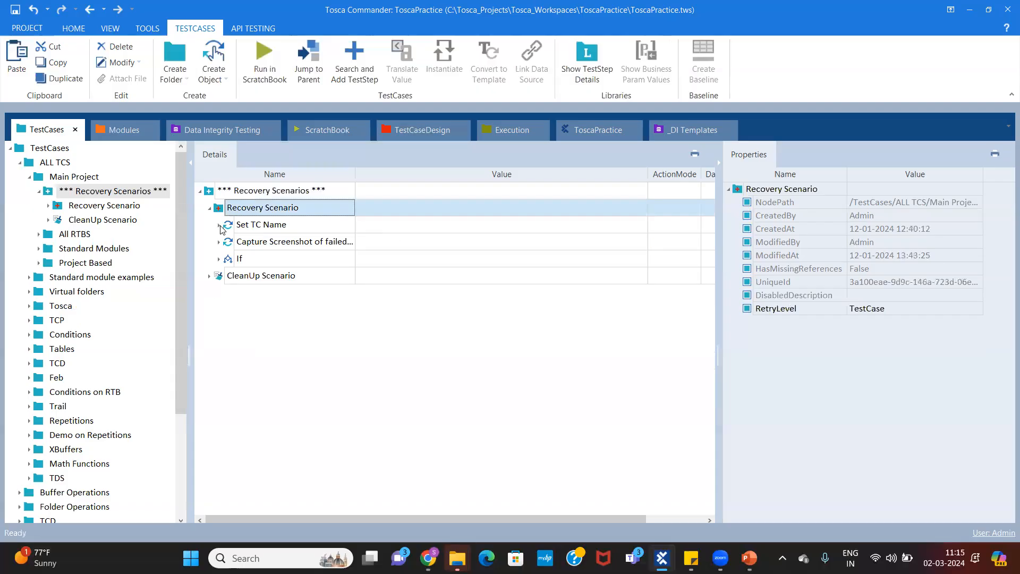
Expand Main Project's CleanUp Scenario and examine the path and arguments of its Closing all open browsers step
{"action": "left_click", "coordinate": [209, 275]}
{"action": "left_click", "coordinate": [269, 295]}
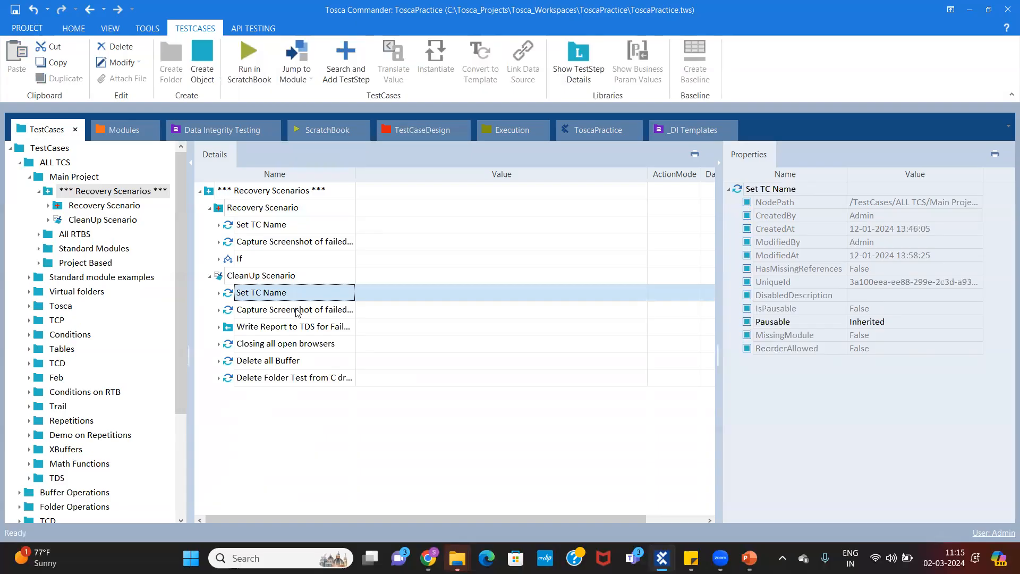
{"action": "left_click", "coordinate": [219, 344]}
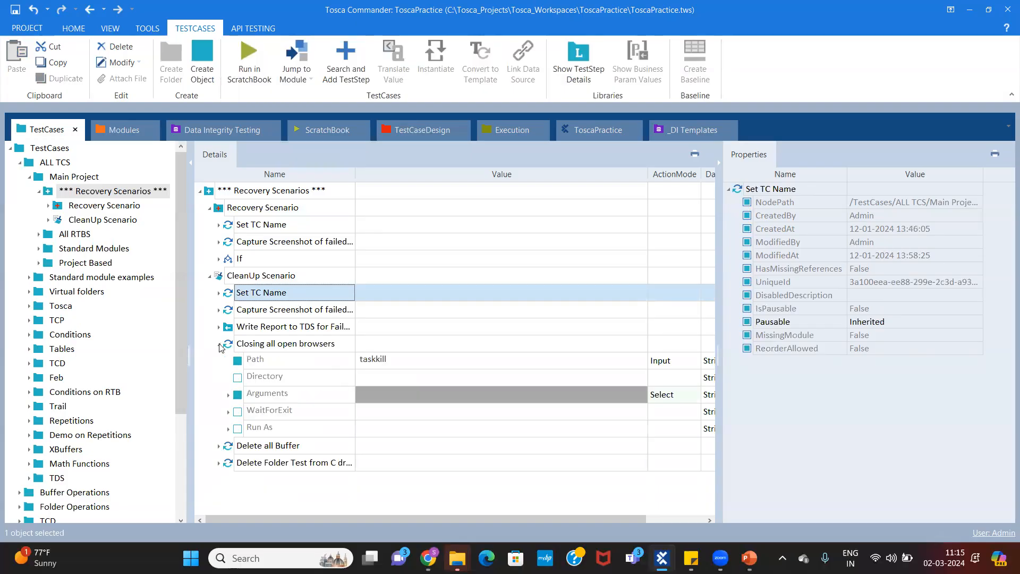
{"action": "left_click", "coordinate": [301, 345]}
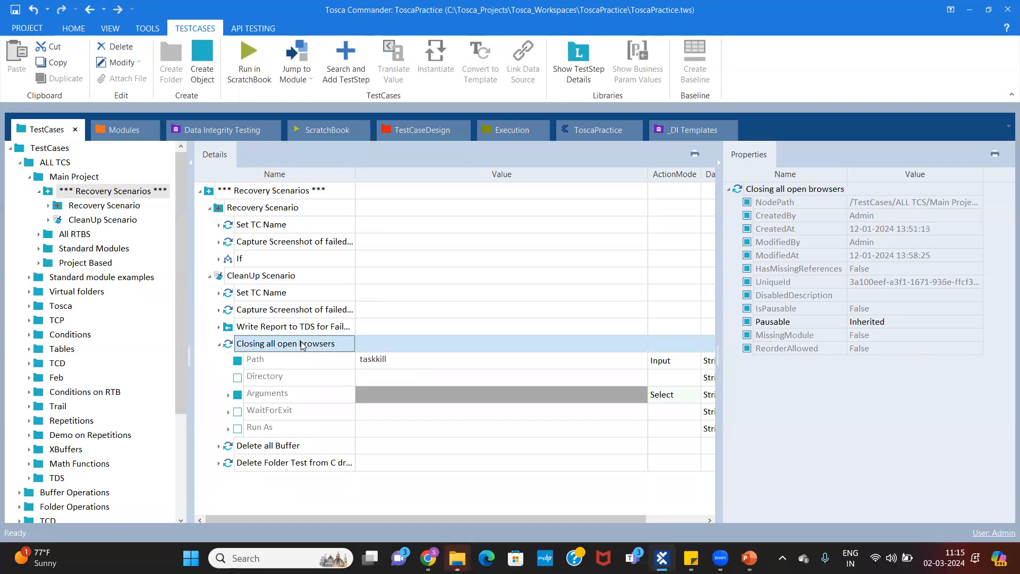
{"action": "left_click", "coordinate": [218, 344]}
{"action": "left_click", "coordinate": [219, 344]}
{"action": "left_click", "coordinate": [229, 396]}
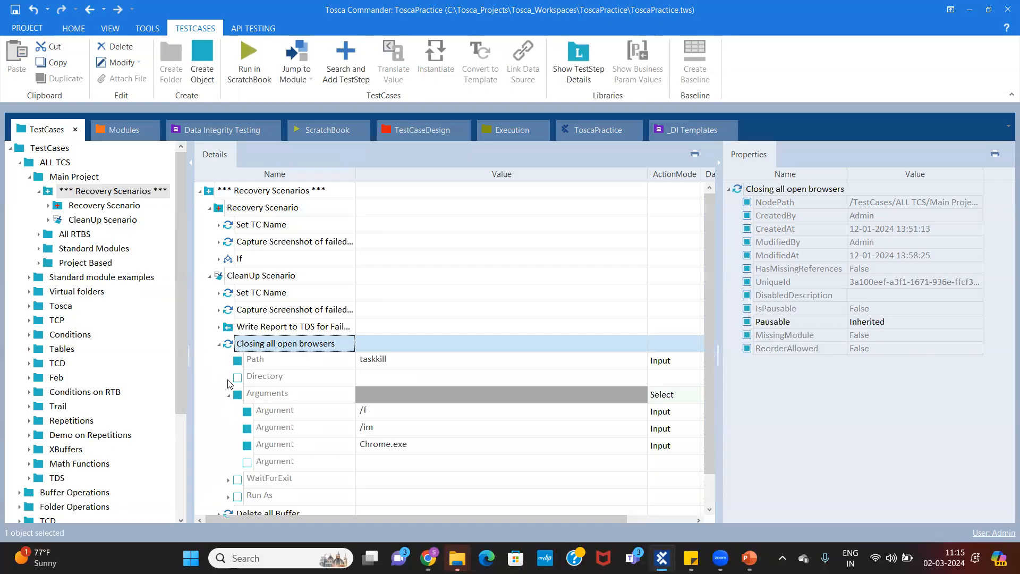
{"action": "left_click", "coordinate": [219, 346]}
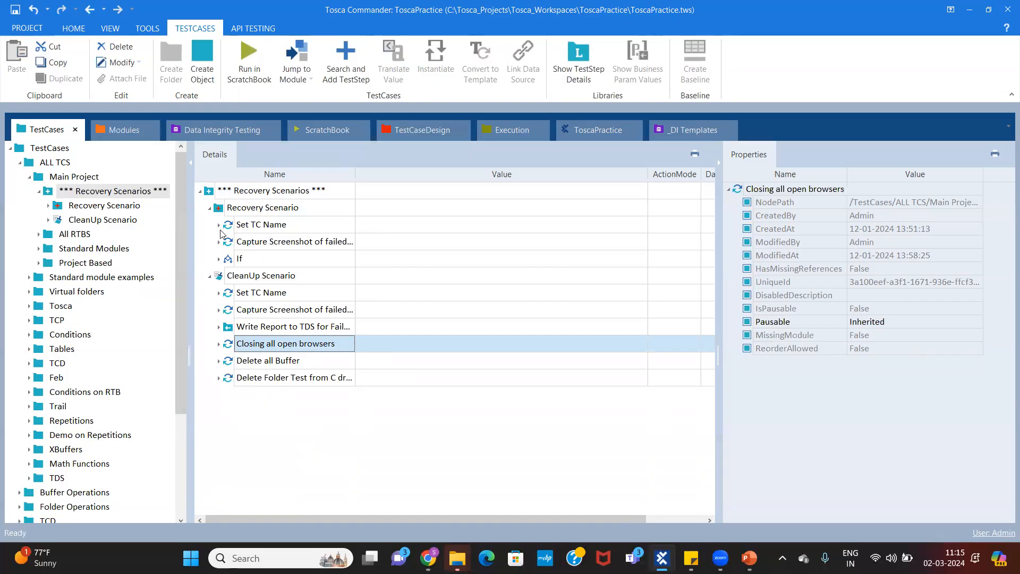
Revisit the CloseBrowser step in the If block's Then branch and inspect the CleanUp Scenario's Delete all Buffer step
{"action": "left_click", "coordinate": [220, 259]}
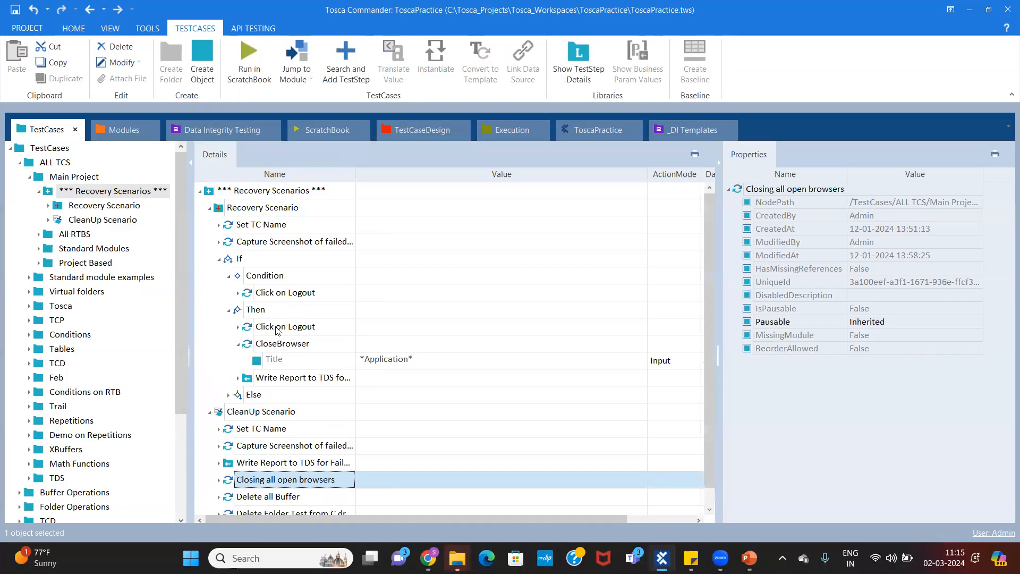
{"action": "left_click", "coordinate": [287, 346]}
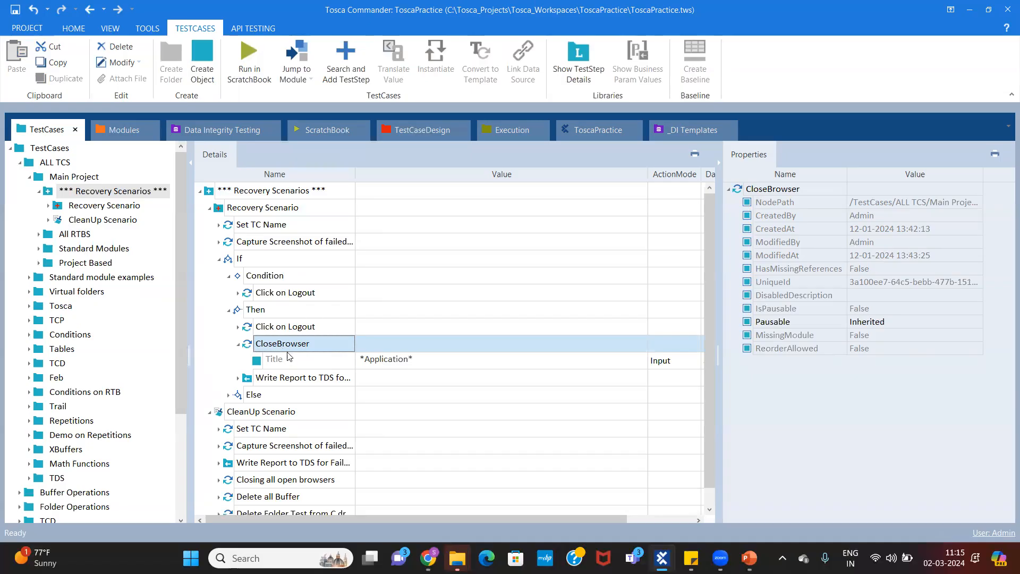
{"action": "left_click", "coordinate": [219, 261]}
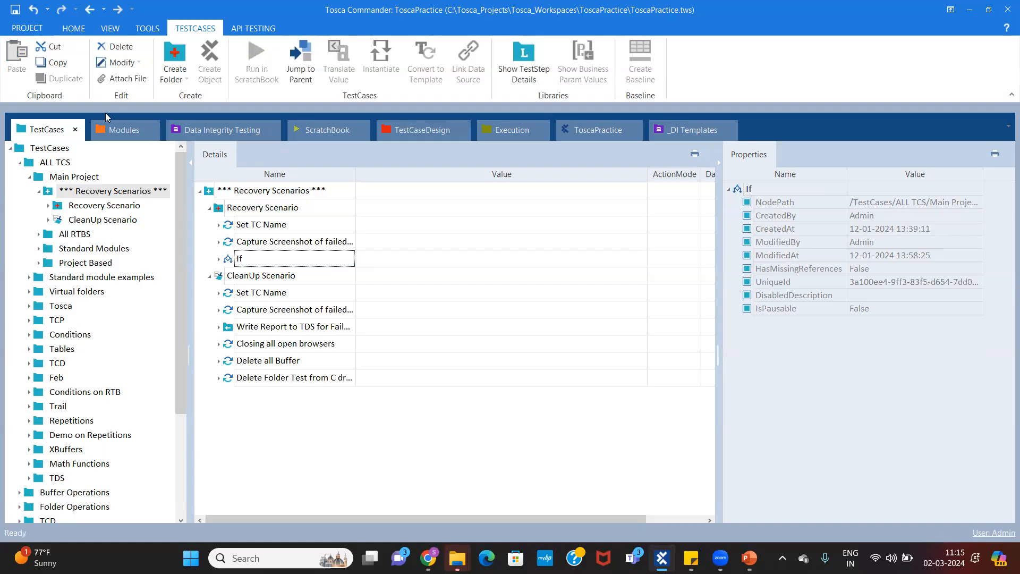
{"action": "left_click", "coordinate": [219, 361]}
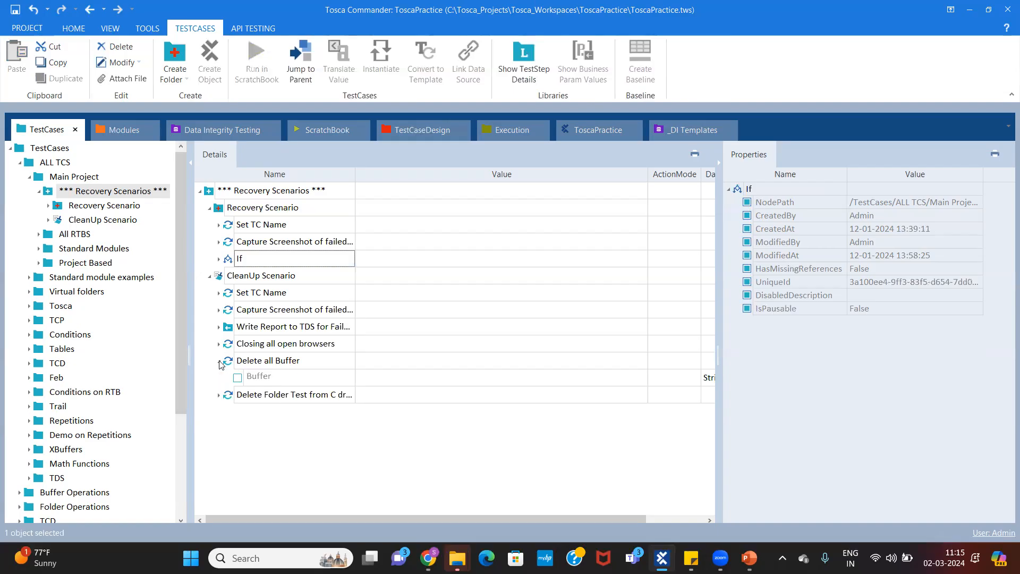
{"action": "left_click", "coordinate": [287, 365]}
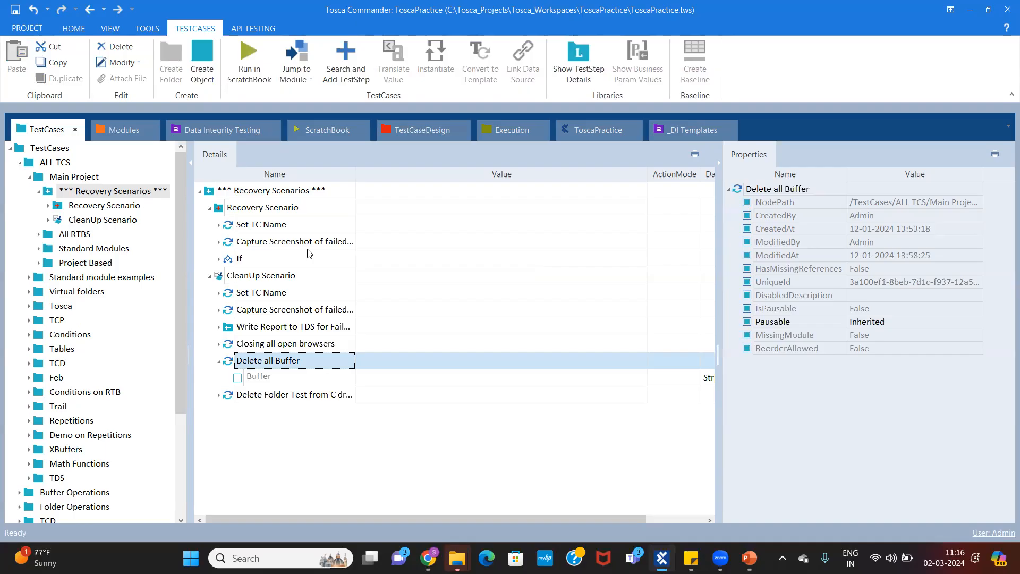
Review the available RetryLevel options for Main Project's Recovery Scenario
{"action": "left_click", "coordinate": [280, 209]}
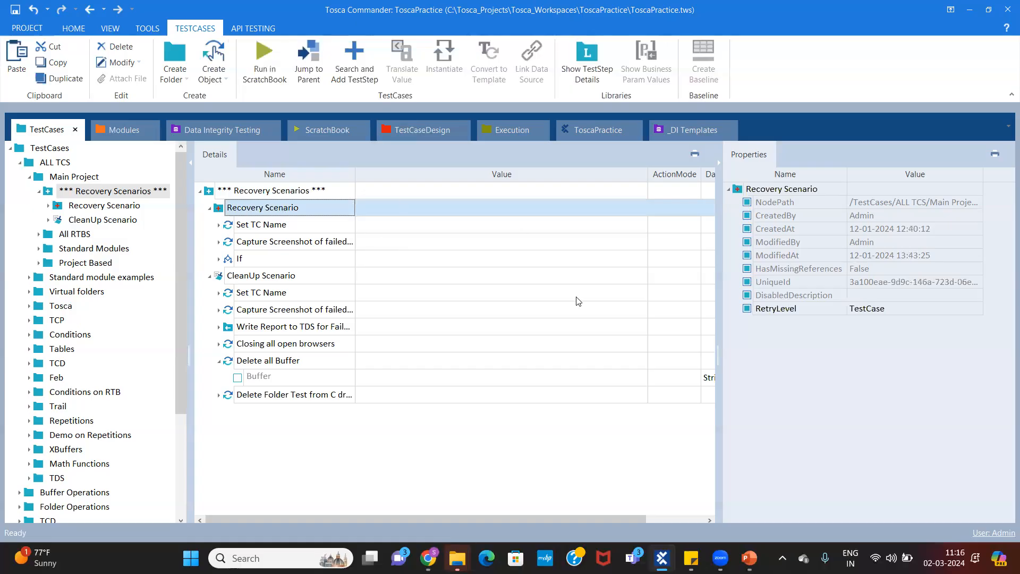
{"action": "left_click", "coordinate": [877, 313]}
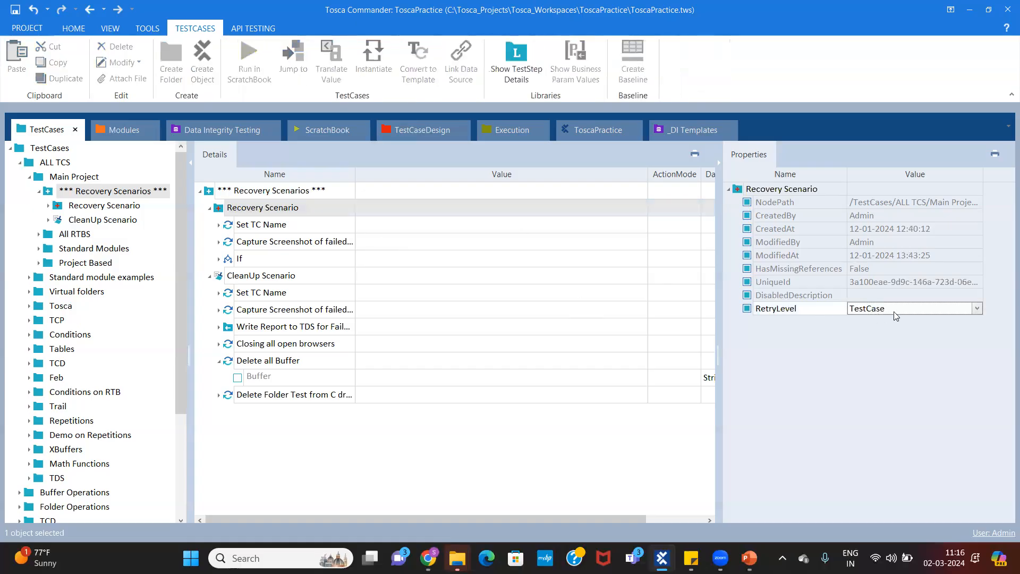
{"action": "left_click", "coordinate": [907, 311]}
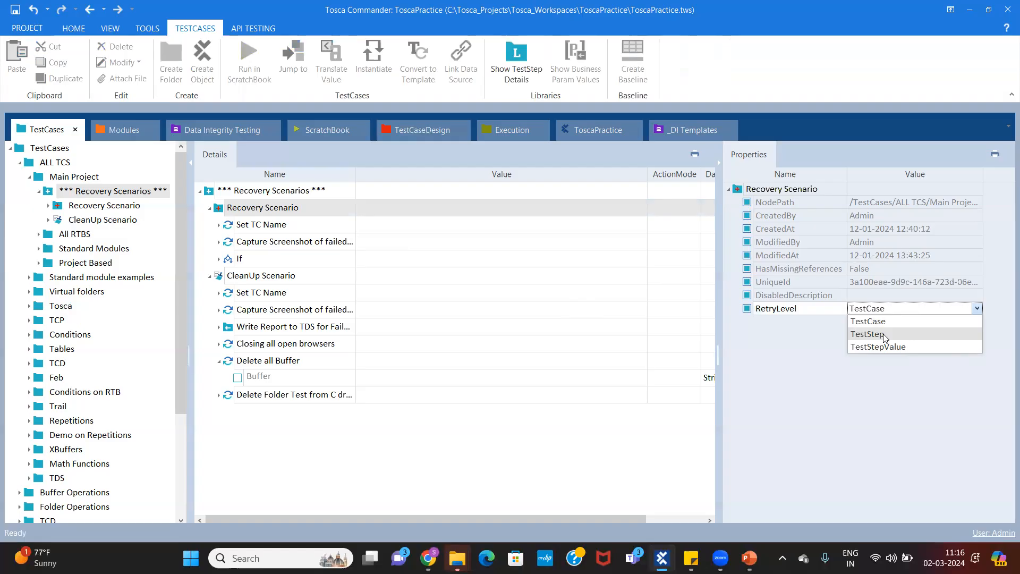
{"action": "key", "text": "Down"}
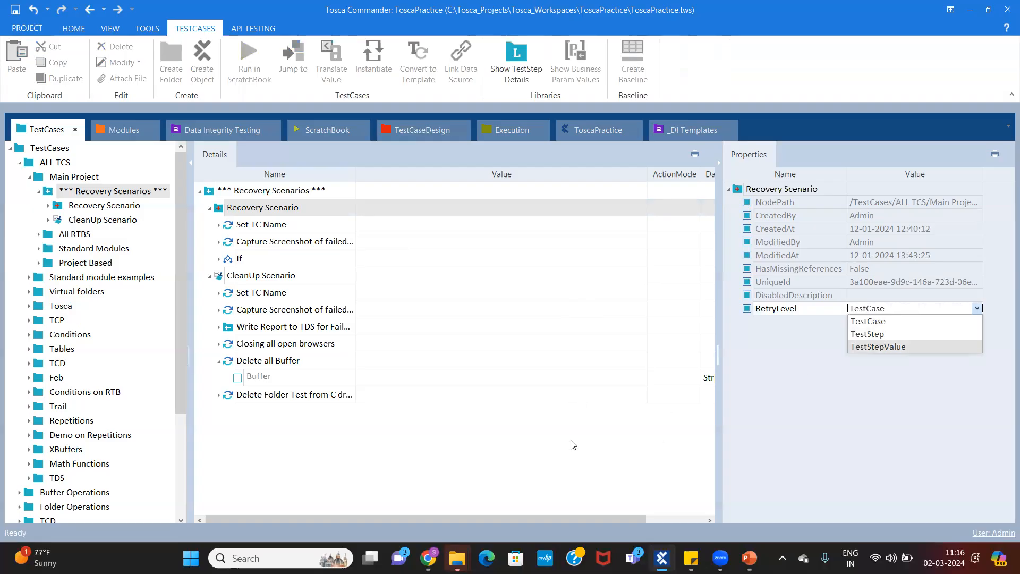